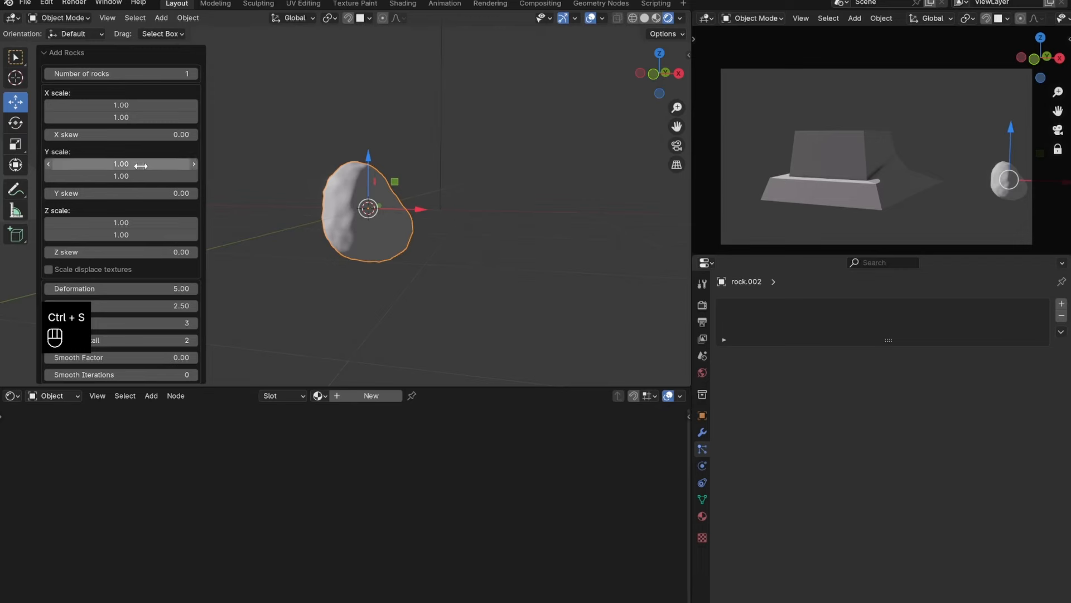
Set the generated rock's upper Z scale to 1.18, open its modifier stack and save the file.
mouse_move(125, 235)
left_mouse_down()
mouse_move(153, 234)
mouse_move(137, 235)
left_mouse_up()
middle_click_drag(397, 230, 409, 239)
middle_click_drag(433, 295, 405, 269, "shift")
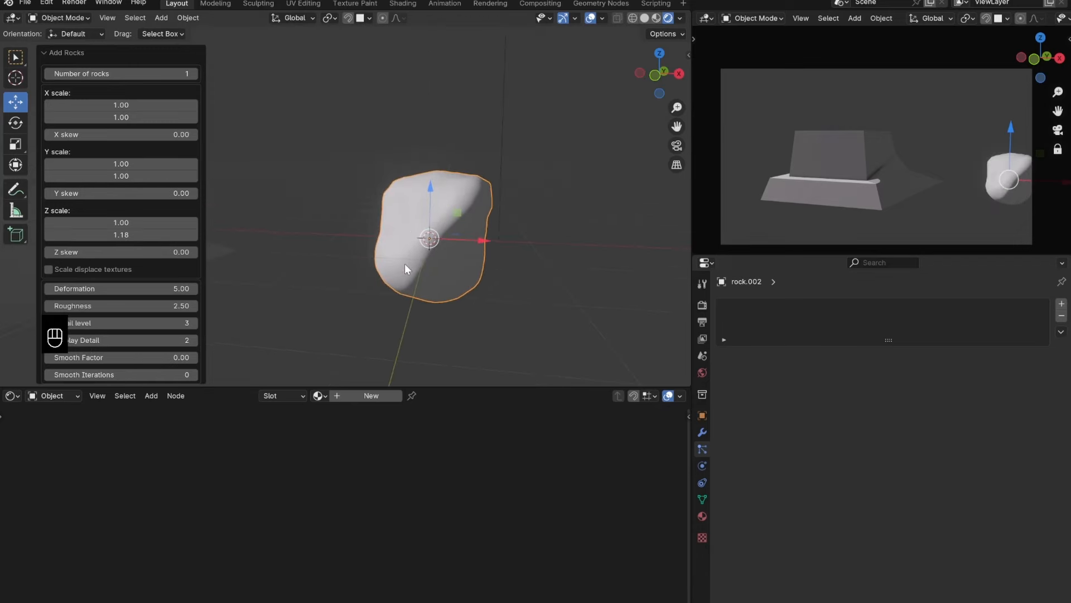
left_click(702, 433)
key("ctrl+s")
Find the Extra Objects add-ons with the search "extr", disable Add Mesh: Extra Objects and check the list of addable meshes.
left_click(46, 4)
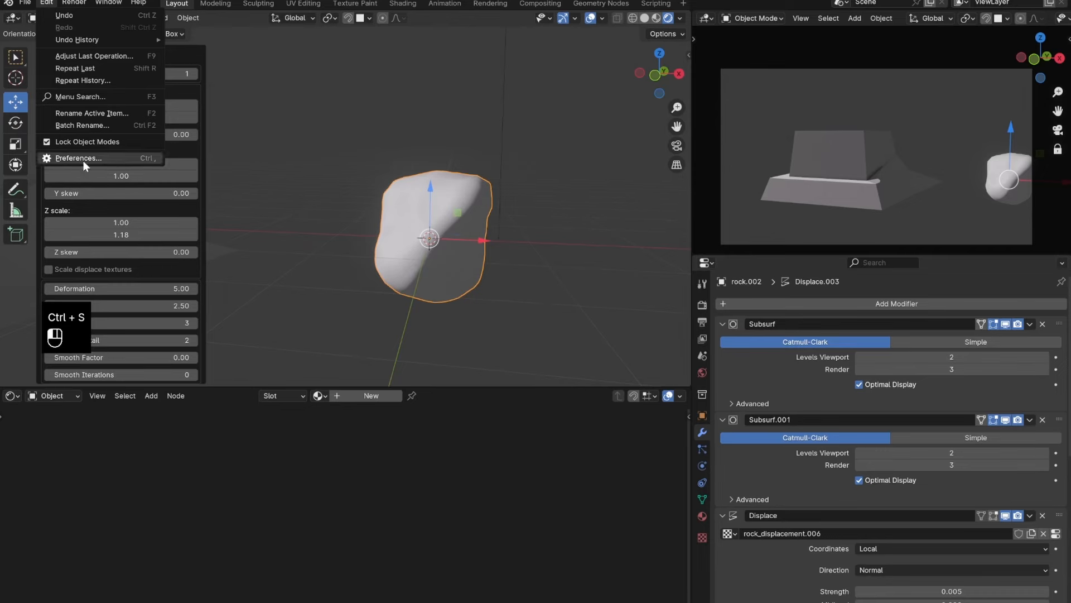
left_click(83, 160)
type("extr")
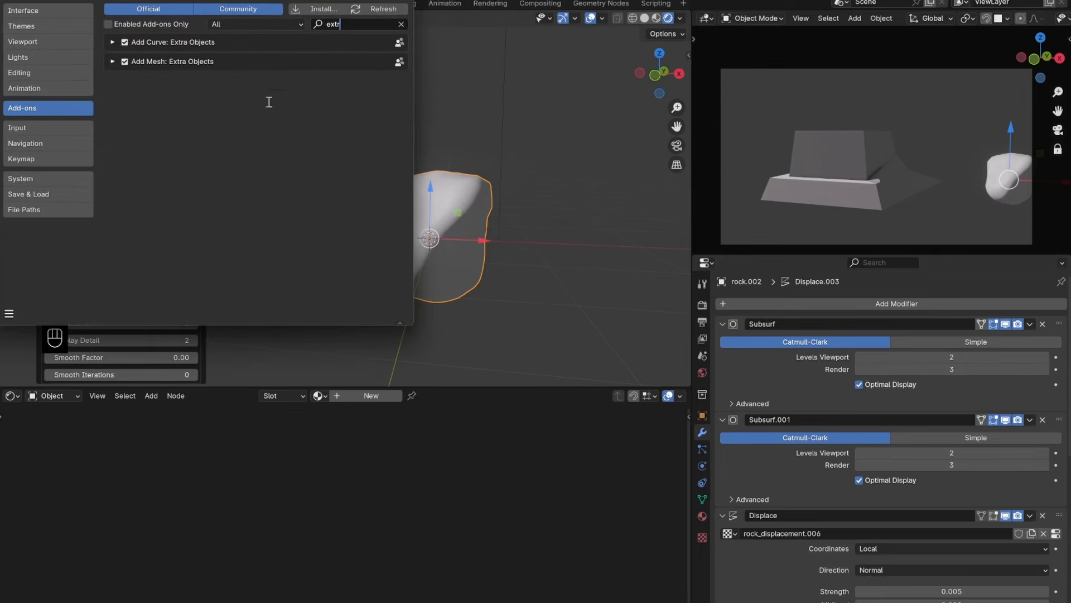
left_click(125, 61)
key("shift+a")
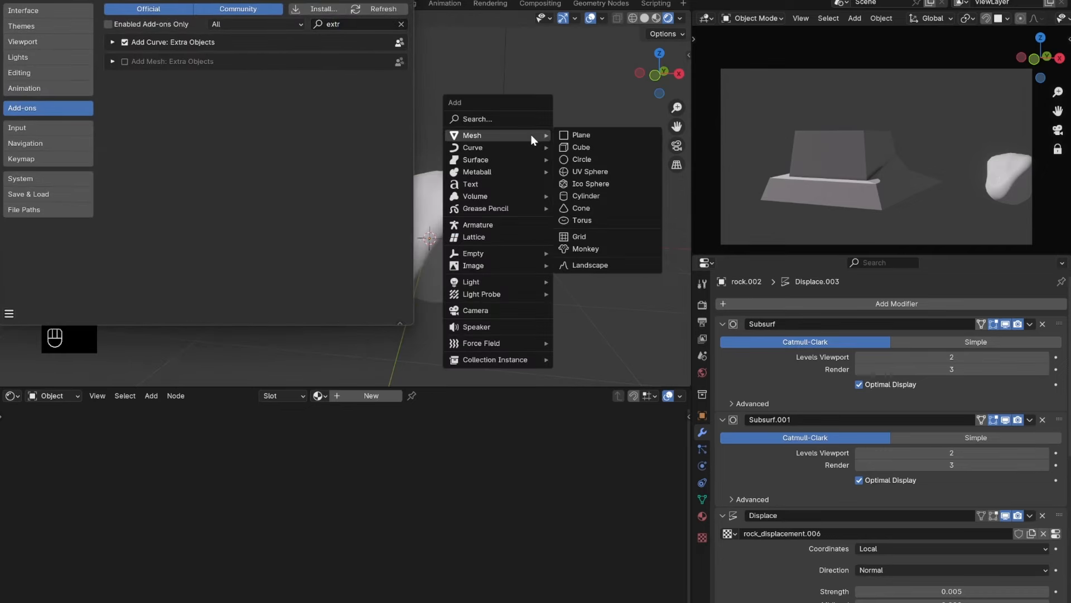
Toggle Add Mesh: Extra Objects to compare the addable objects, leave it enabled, and return to the selected rock.
left_click(125, 61)
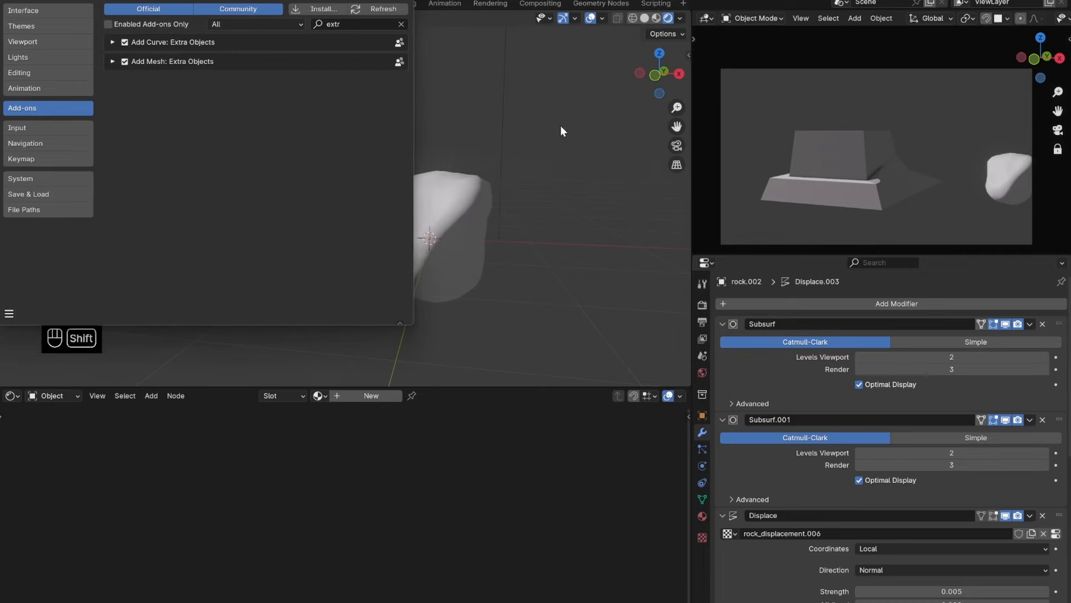
key("shift+a")
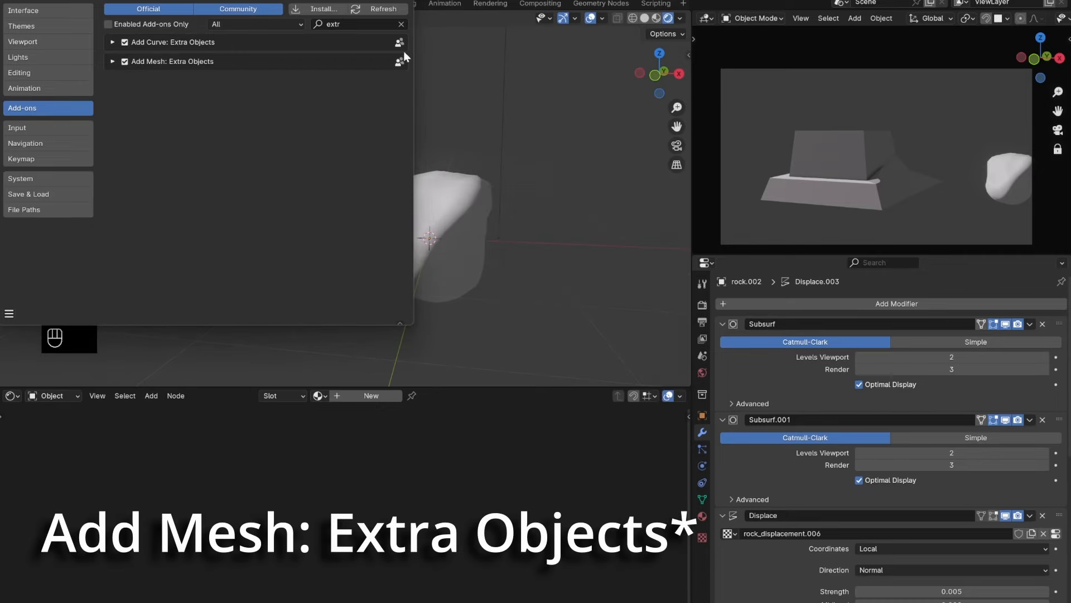
left_click(123, 62)
key("shift+a")
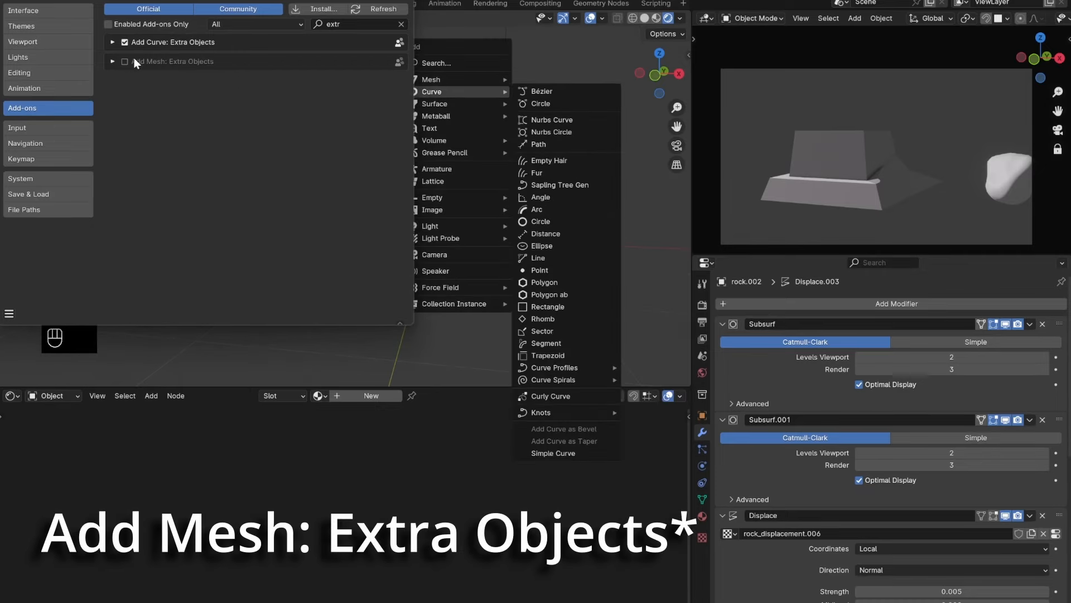
left_click(125, 61)
left_click(403, 1)
key("ctrl+s")
left_click(450, 232)
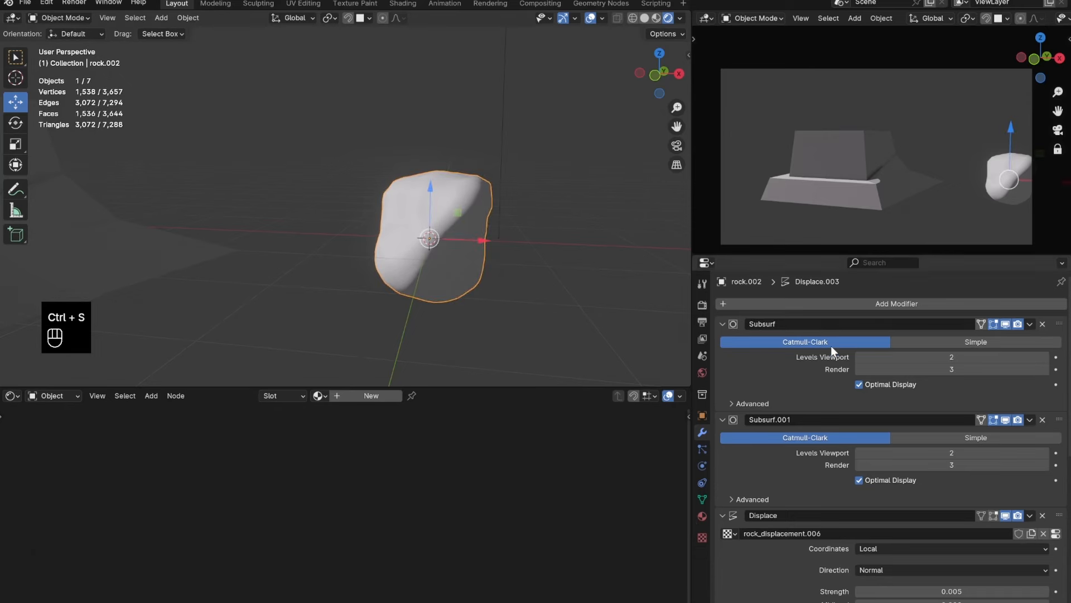
Compare the viewport effect of the rock's Displace modifiers and remove the first Displace modifier.
left_click(722, 323)
left_click_drag(724, 340, 802, 404)
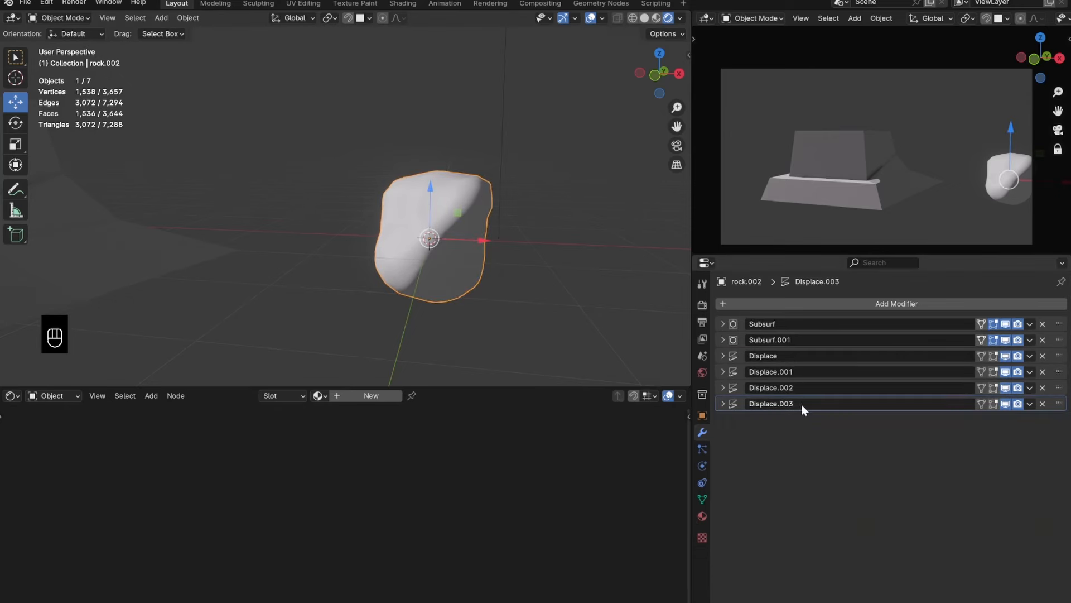
left_click(1006, 390)
left_click(1005, 373)
left_click(1005, 372)
left_click(1006, 357)
left_click(1006, 357)
left_click(1043, 356)
Compare the rock with and without the first Subsurf modifier in the viewport, and remove that modifier.
left_click(1006, 324)
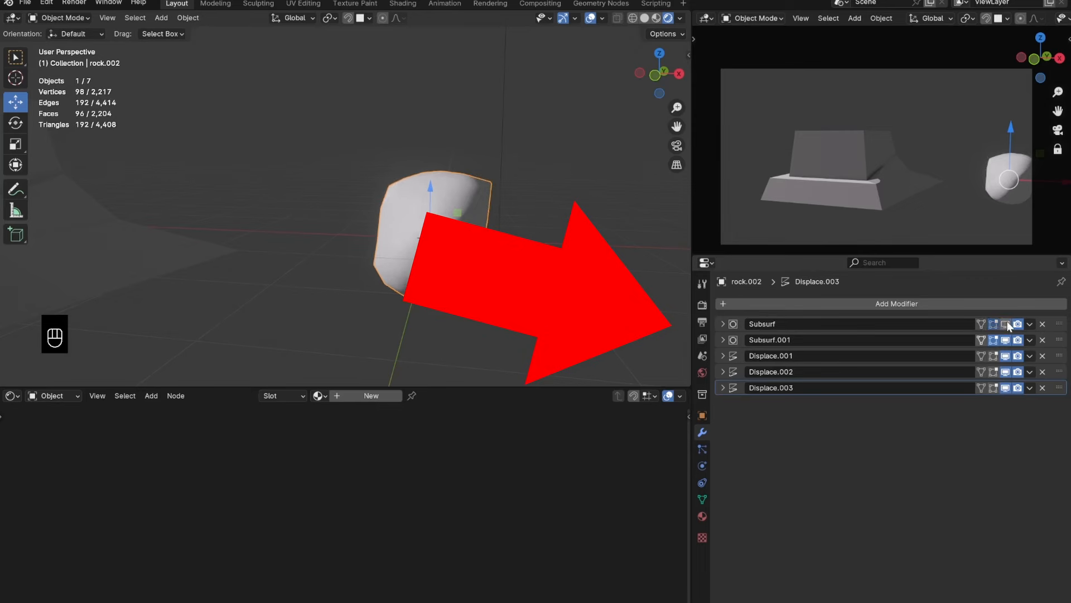
left_click(1006, 324)
left_click(1005, 325)
left_click(1006, 324)
left_click(1006, 324)
left_click(1005, 324)
left_click(1043, 323)
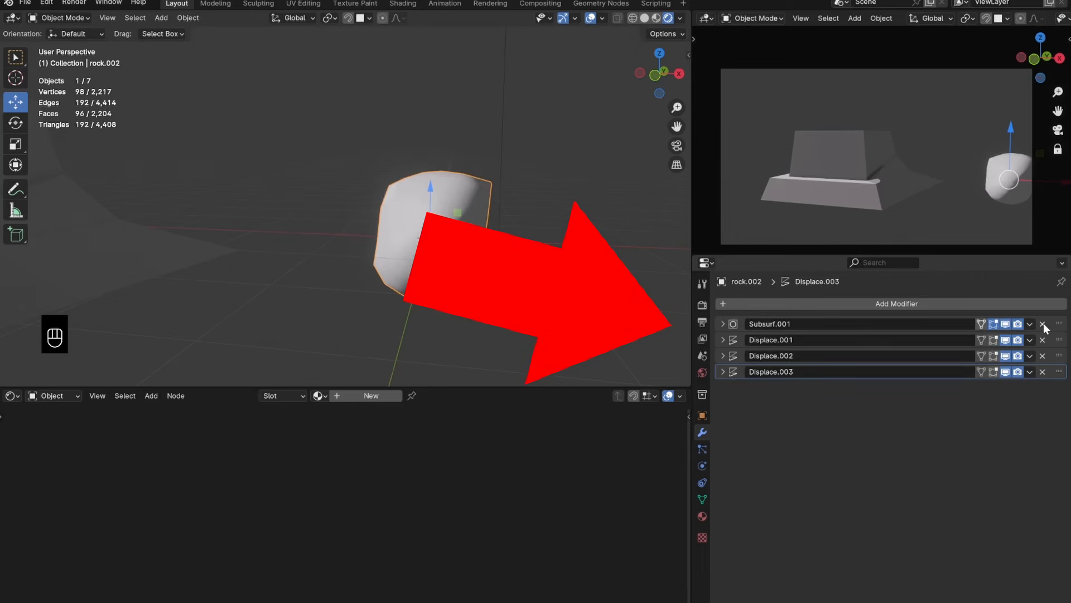
Check the remaining Displace modifiers in the viewport and remove Displace.003 and Displace.002 from the rock.
left_click(1006, 340)
left_click(1005, 340)
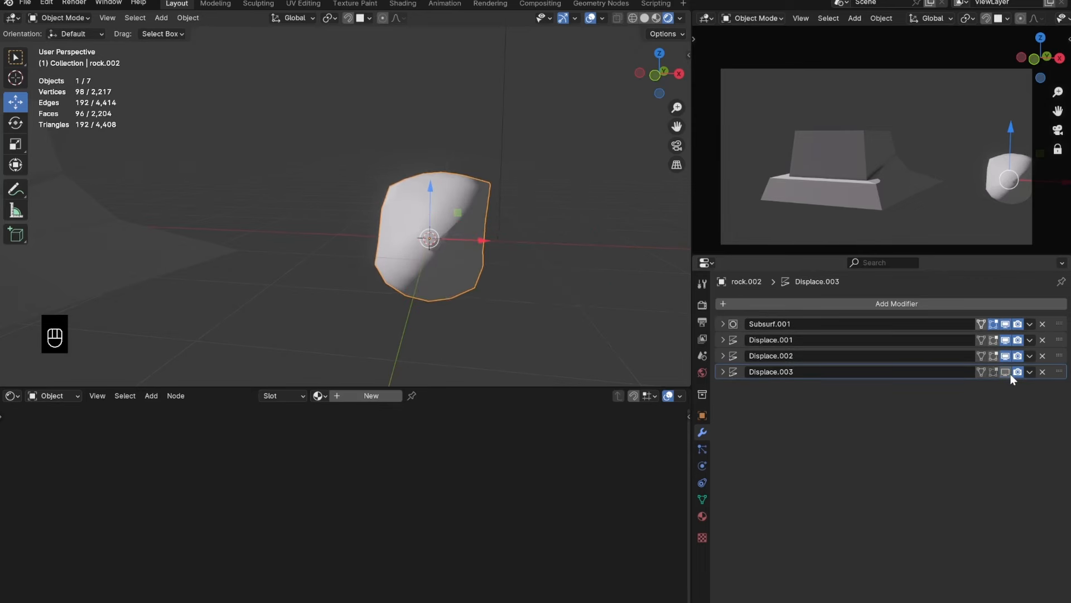
left_click(1043, 371)
left_click(1041, 356)
Save the file and delete the demonstration rock rock.002.
scroll(497, 229, "down", 3)
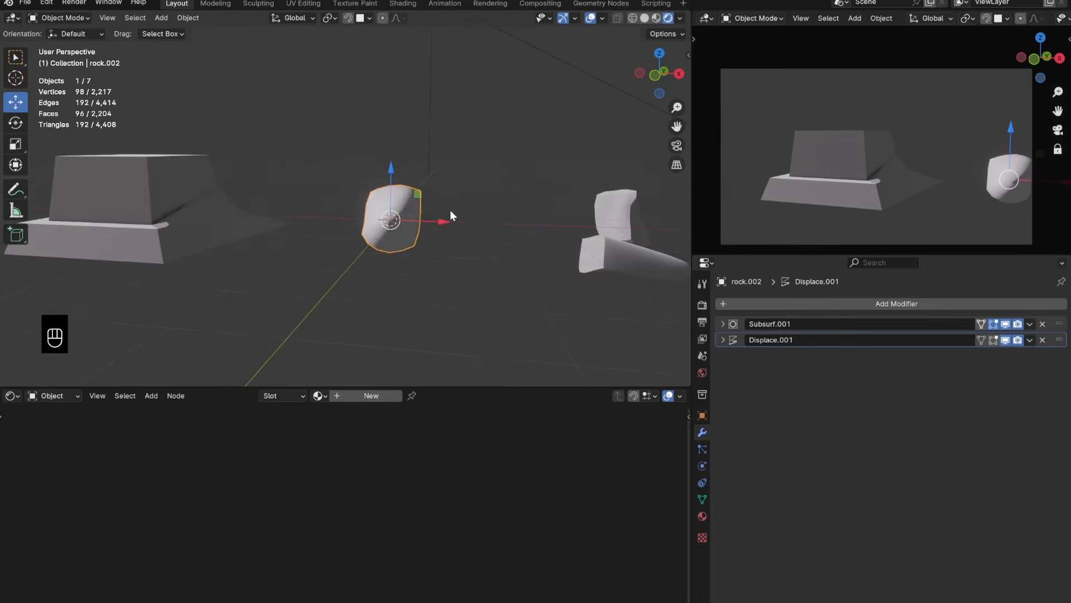
key("ctrl+s")
key("x")
left_click(450, 210)
Move the stone rock.001 along X to the deleted rock's place near the world origin, and check its base mesh.
left_click(625, 220)
left_click_drag(654, 220, 419, 226)
key("Tab")
scroll(452, 236, "up", 3)
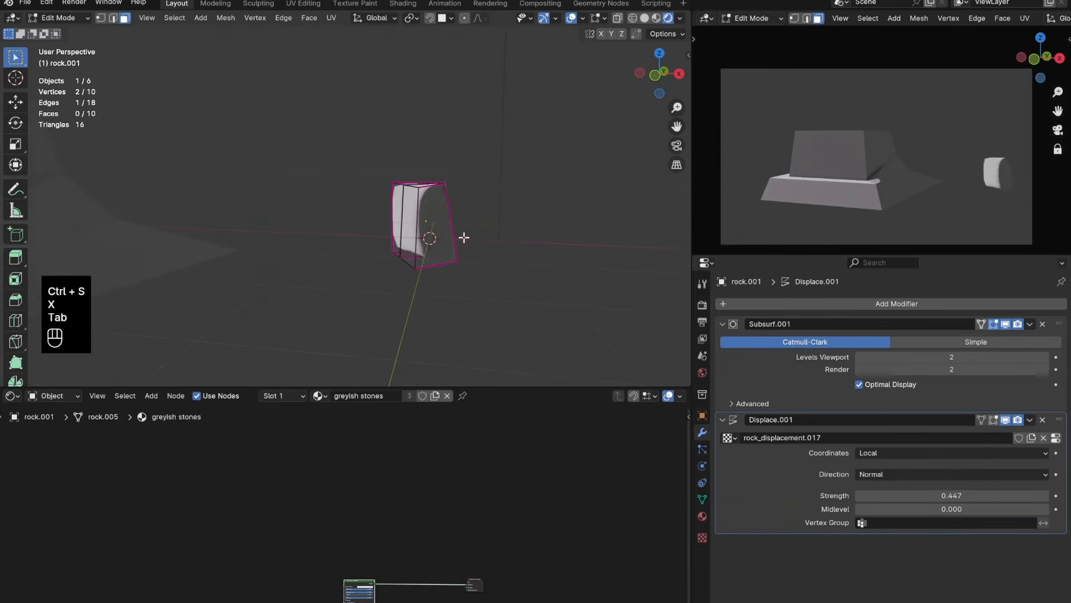
key("Tab")
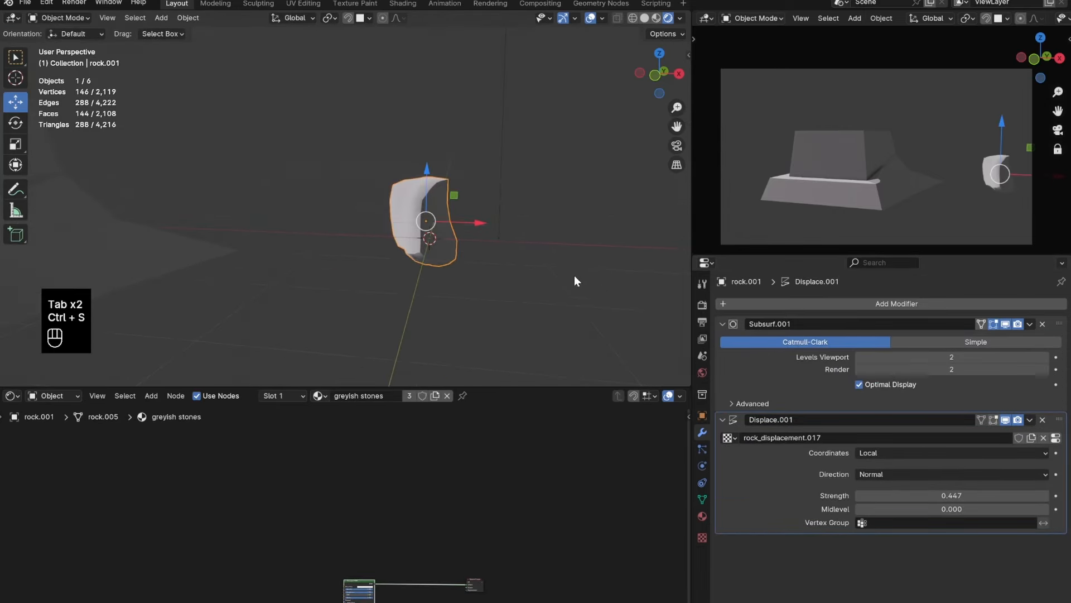
middle_click_drag(558, 269, 508, 254, "shift")
scroll(526, 256, "up", 4)
scroll(677, 107, "down", 2)
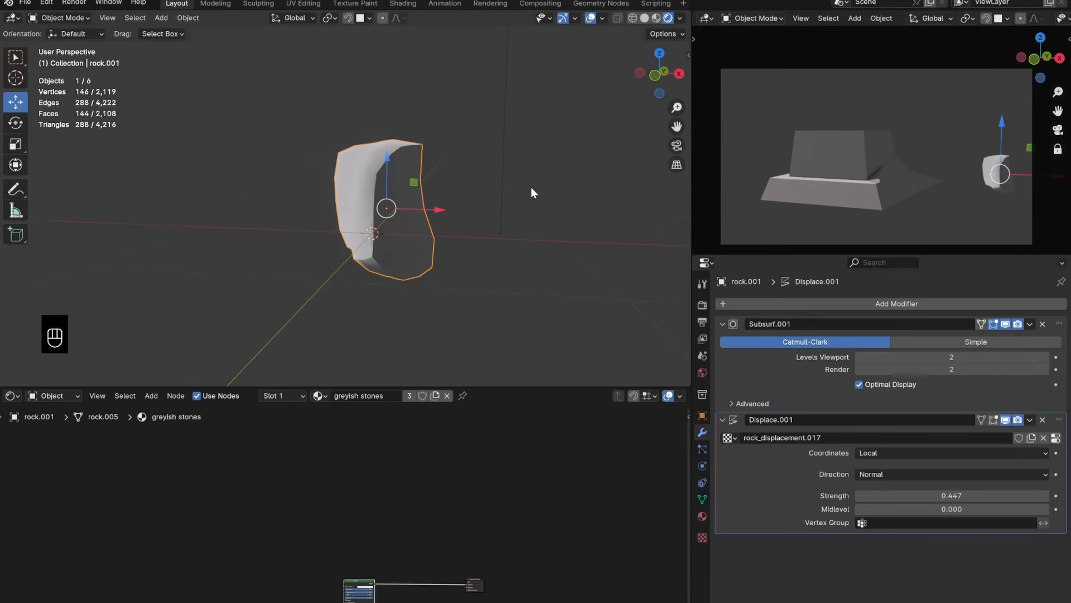
Add a Noise Texture node to the greyish stones material, preview its Fac output on the surface, and save.
key("Home")
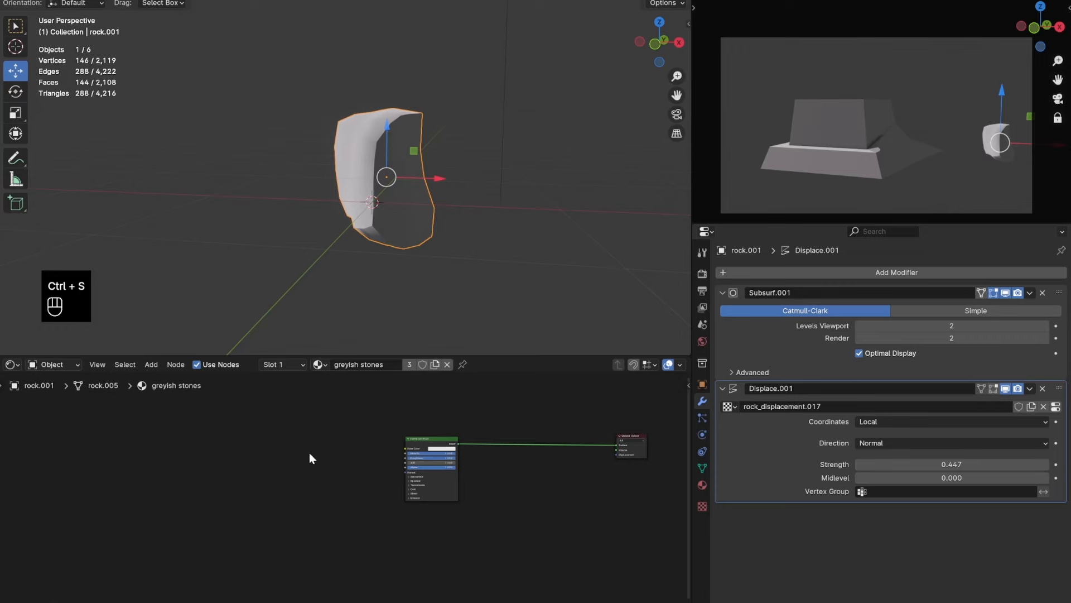
middle_click_drag(309, 457, 366, 459)
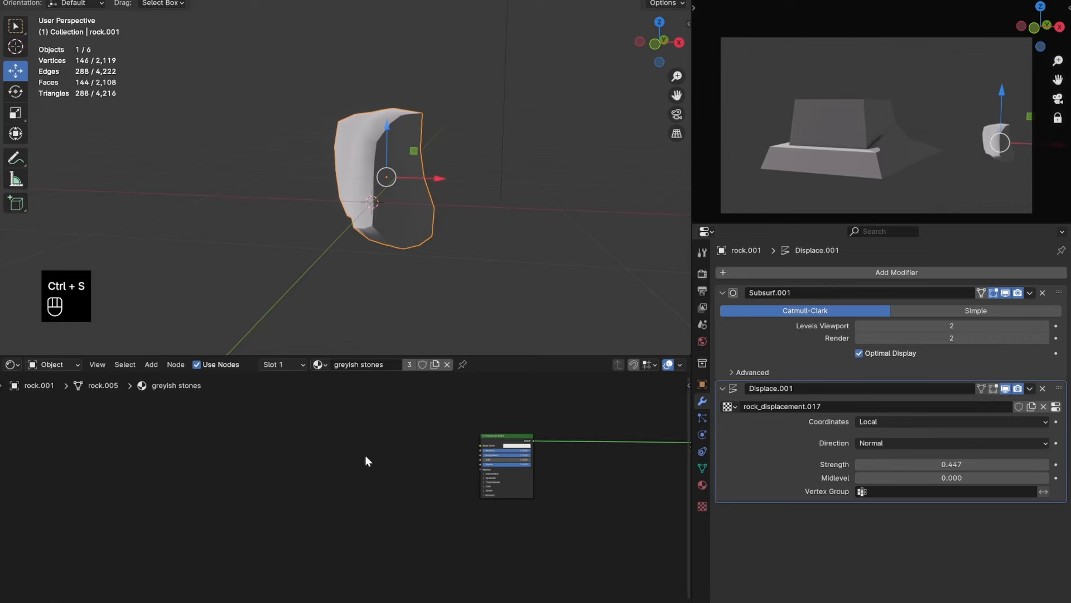
key("shift+a")
type("noi")
left_click(417, 448)
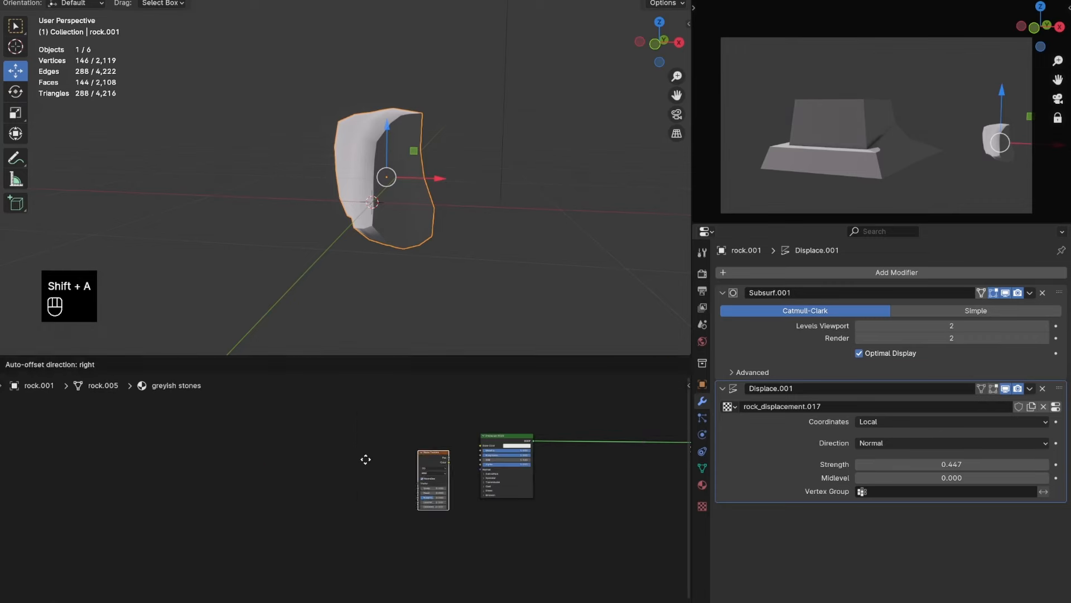
left_click(278, 478)
scroll(358, 467, "up", 2)
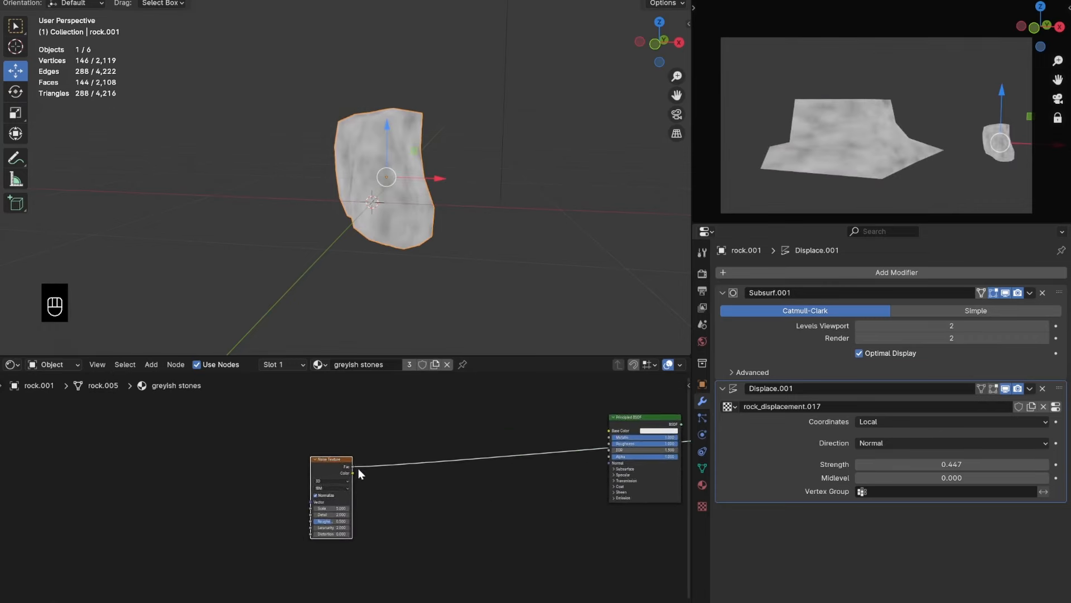
key("ctrl+s")
Add Texture Coordinate and Mapping nodes to the Noise Texture and feed the Mapping vector from the Object coordinates.
key("ctrl+t")
left_click(331, 452)
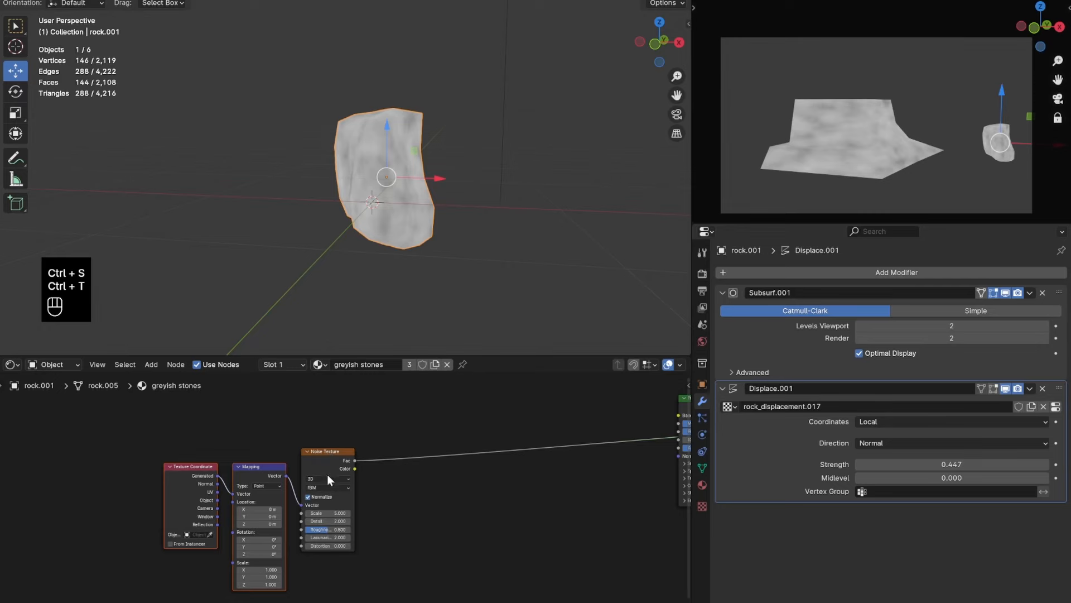
middle_click_drag(349, 479, 393, 464)
scroll(394, 464, "up", 4)
left_click_drag(204, 441, 123, 472)
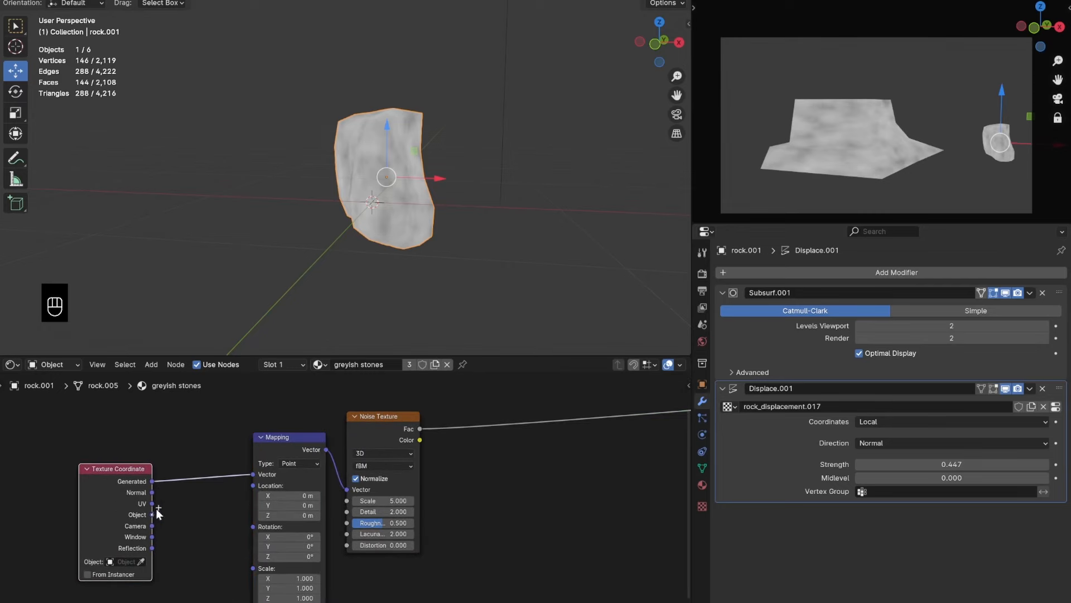
left_click_drag(316, 479, 317, 480)
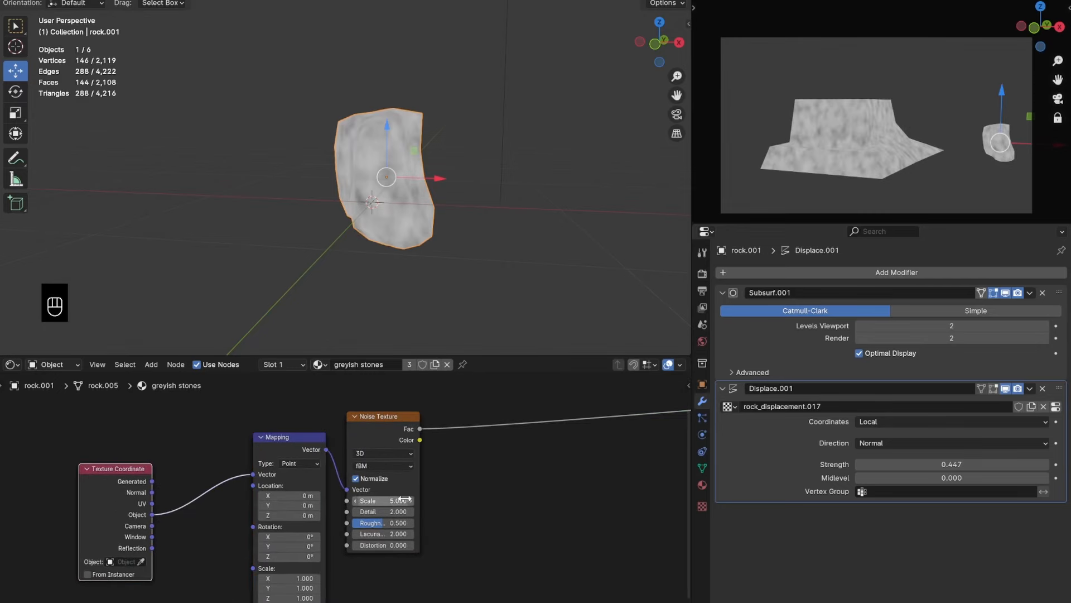
Set the Noise Texture's scale to 3 and move the Mapping node farther from it.
type("3")
key("Return")
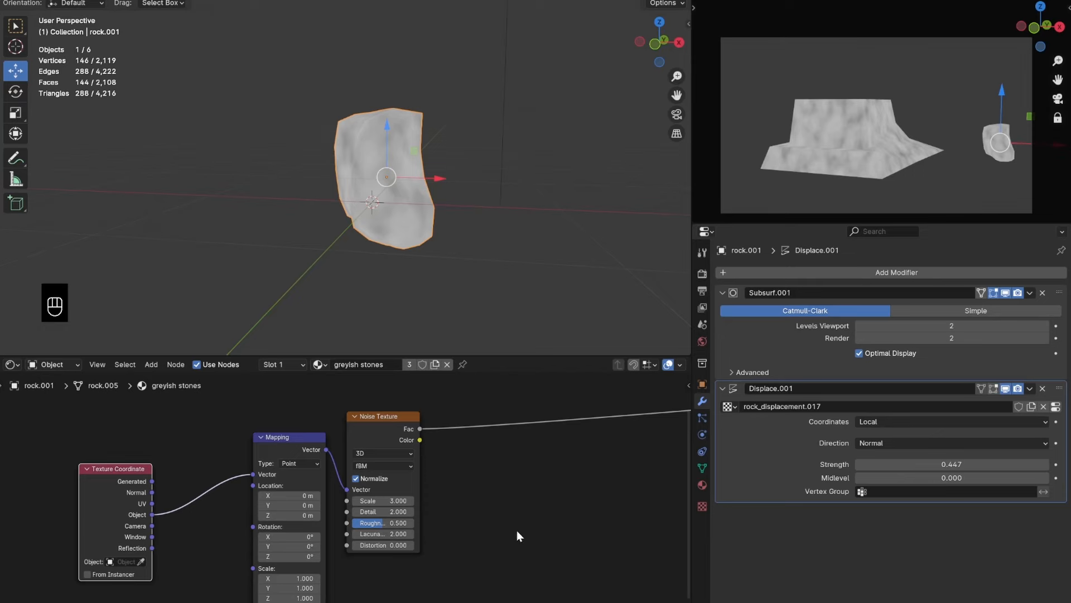
scroll(458, 511, "down", 2)
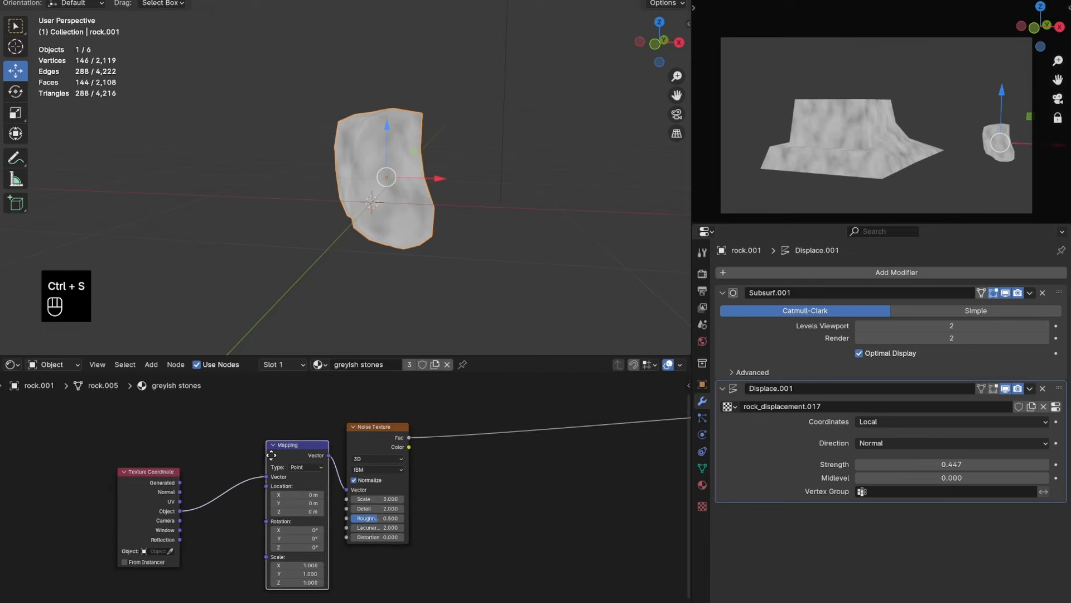
left_click_drag(271, 455, 246, 460)
Insert a Color Ramp after the Noise Texture with its white stop at 0.885 and black stop at 0.399.
scroll(293, 487, "down", 2)
key("shift+a")
type("col")
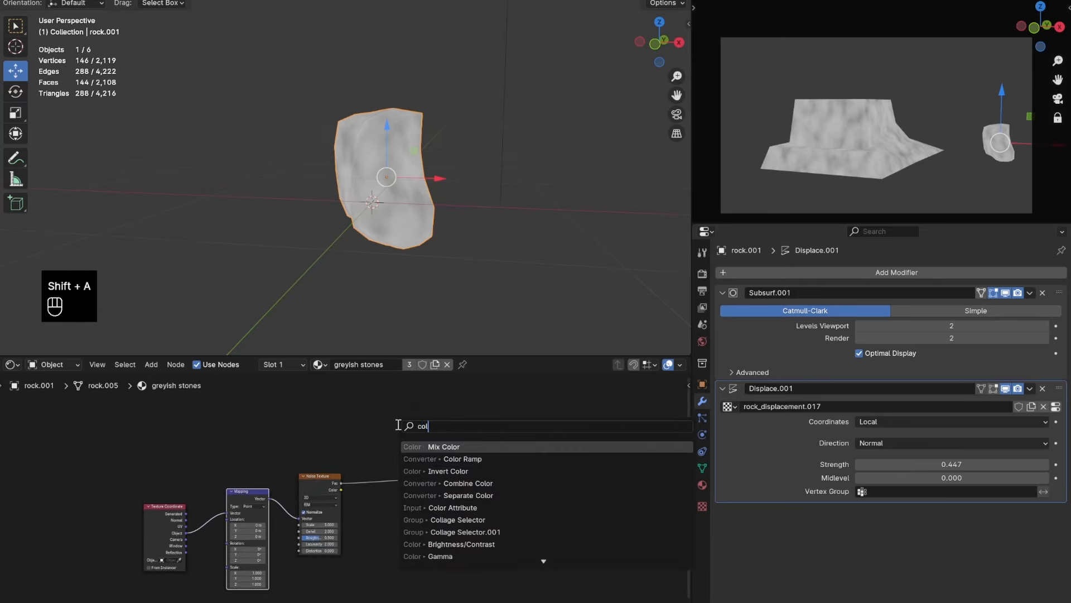
key("Down")
key("Return")
left_click(395, 488)
scroll(395, 487, "up", 3)
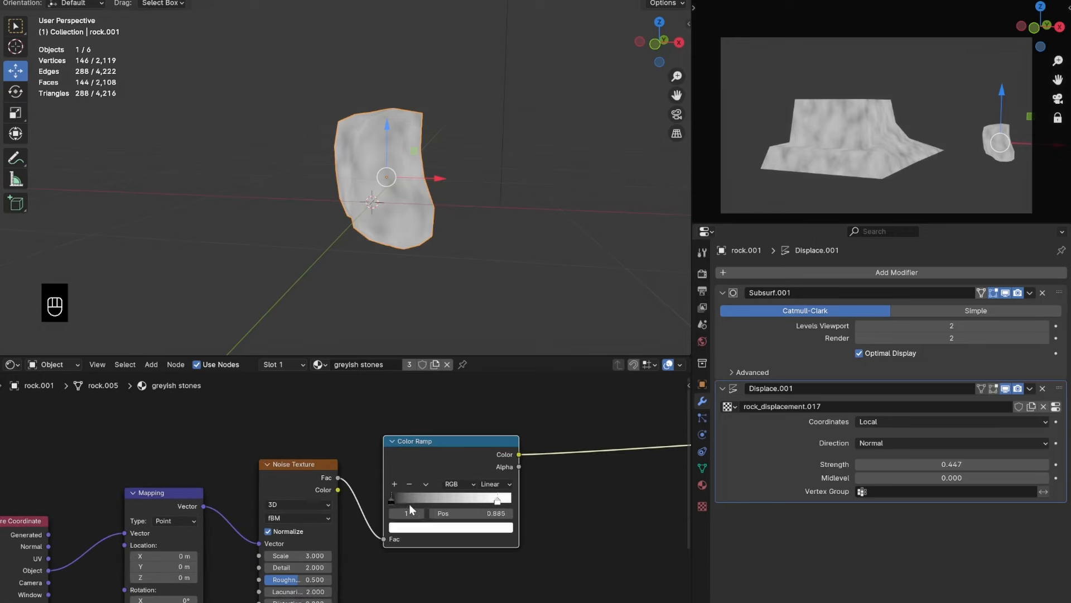
left_click_drag(409, 504, 443, 503)
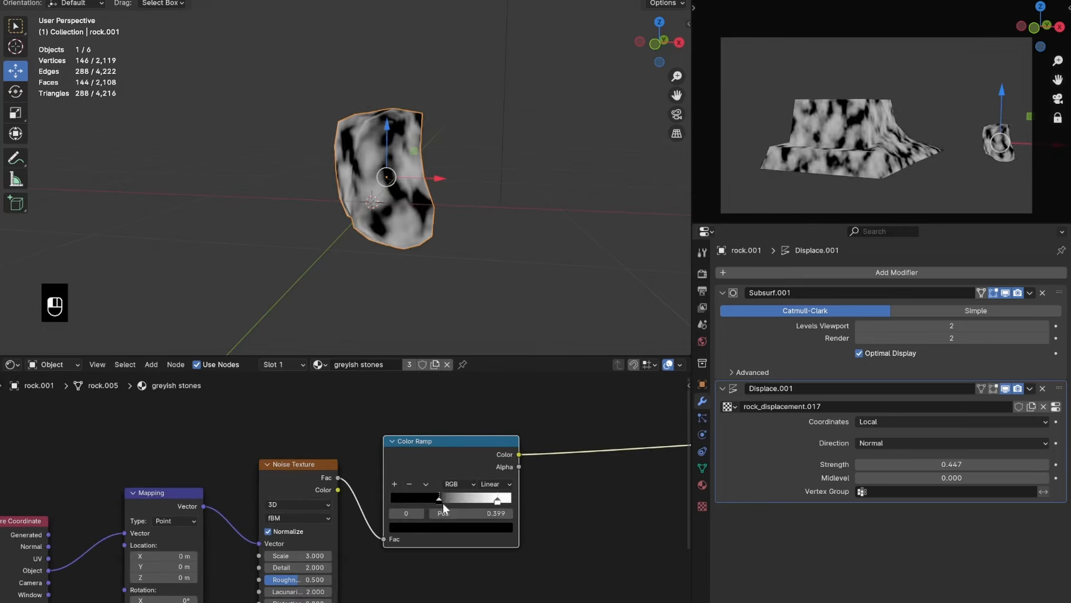
Move the texture nodes away from the Principled BSDF, give the Color Ramp some space, and save the file.
scroll(438, 498, "down", 8)
left_click_drag(595, 436, 157, 519)
left_click_drag(309, 476, 184, 451)
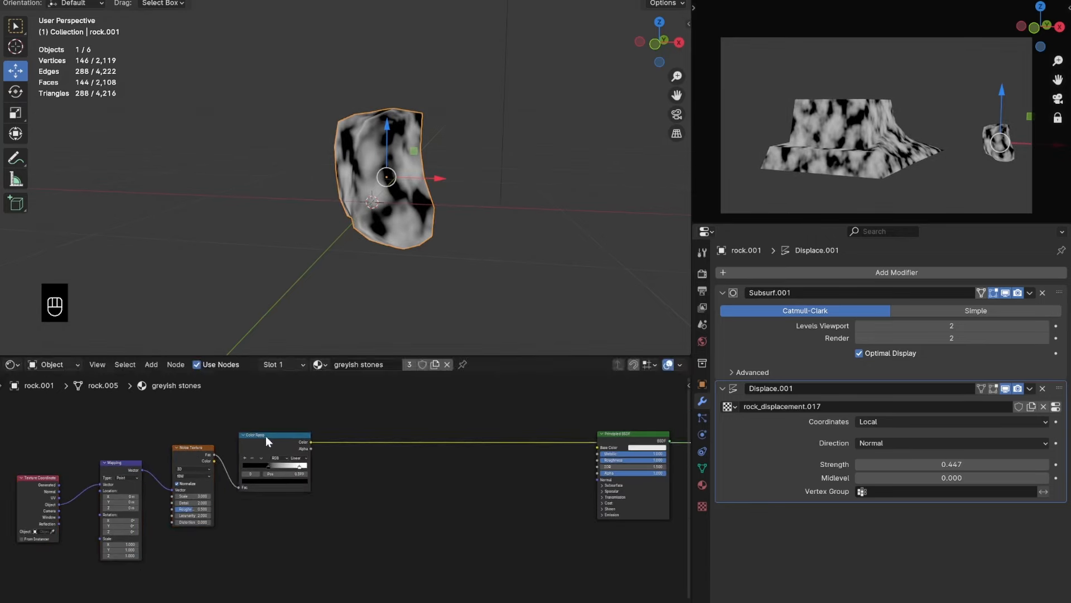
left_click_drag(268, 438, 287, 434)
middle_click_drag(430, 400, 385, 440)
key("ctrl+s")
Insert a Mix node for colors after the Color Ramp, with the ramp's color driving its Factor.
key("shift+a")
left_click(393, 430)
type("mix")
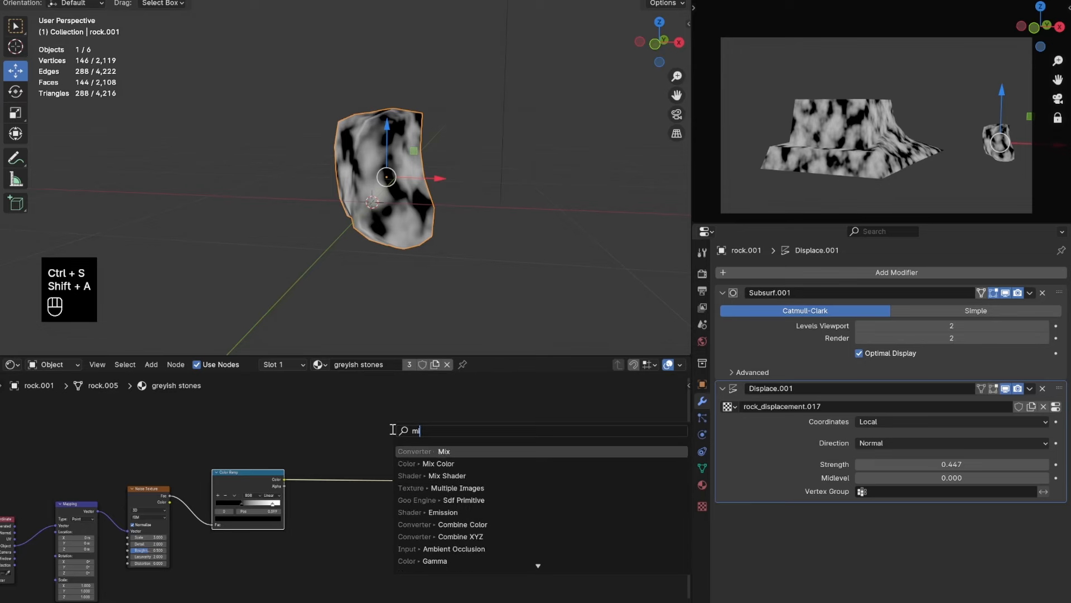
key("Return")
left_click(348, 466)
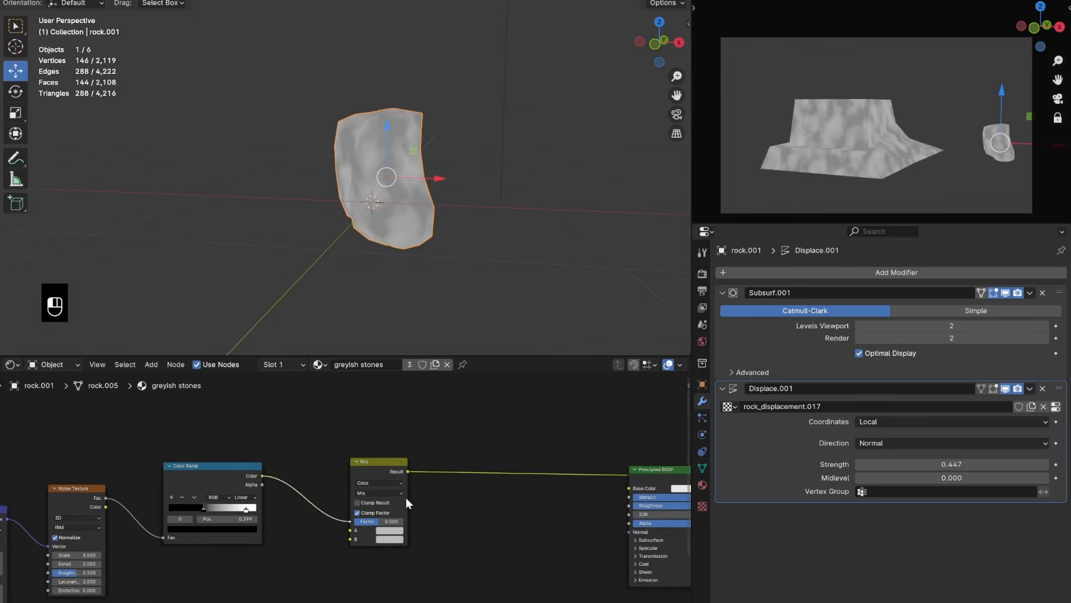
Set the Mix node's color A to a brown with hue 0.082, saturation 0.457 and value 0.254.
scroll(357, 495, "up", 2)
left_click(413, 549)
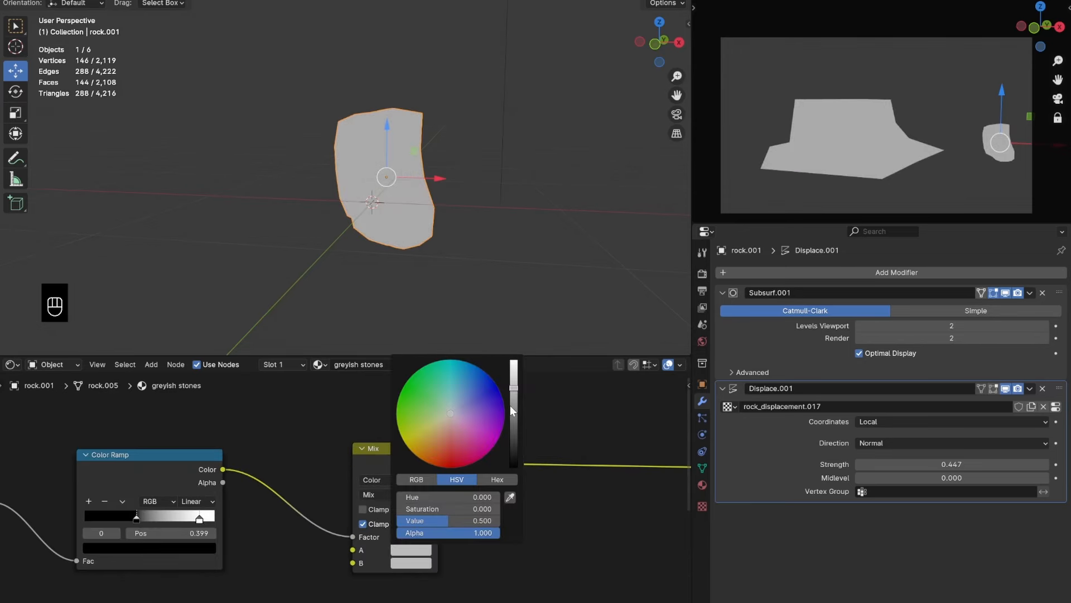
left_click_drag(514, 387, 514, 408)
left_click_drag(436, 439, 445, 425)
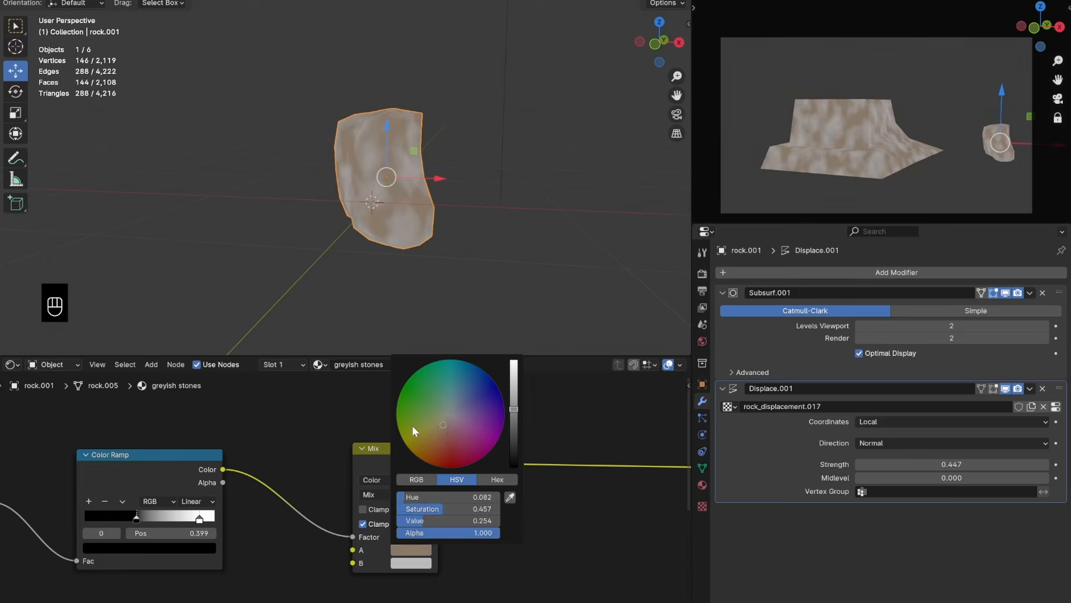
Set the Mix node's color B to a light pinkish tone.
left_click(411, 562)
left_click_drag(513, 397, 513, 392)
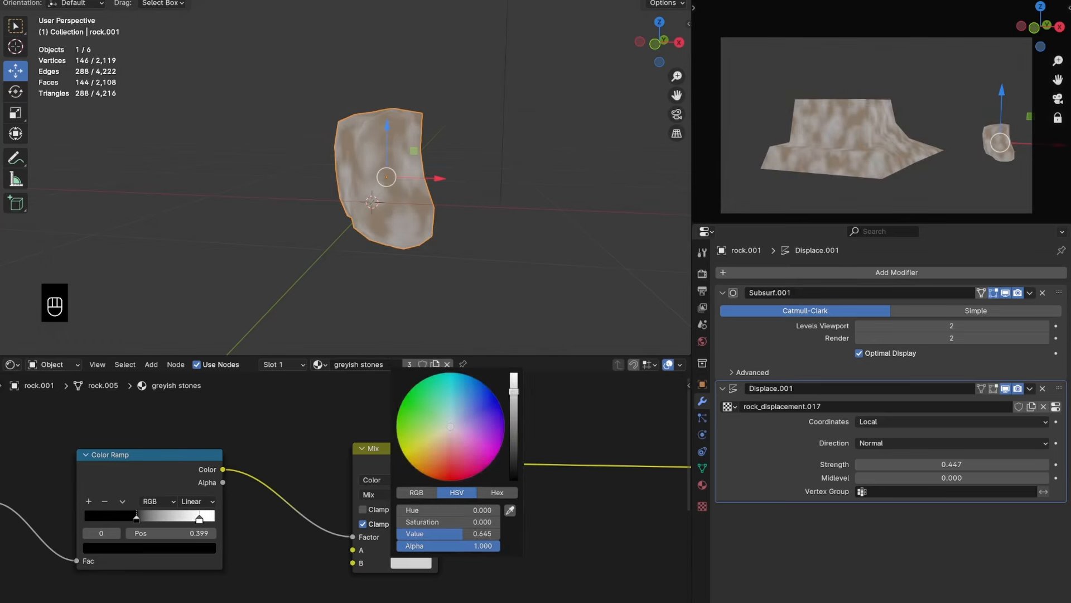
left_click(432, 449)
Insert a Hue/Saturation/Value node after the Mix node with Value 4.000, and save the file.
scroll(112, 569, "down", 3)
key("shift+a")
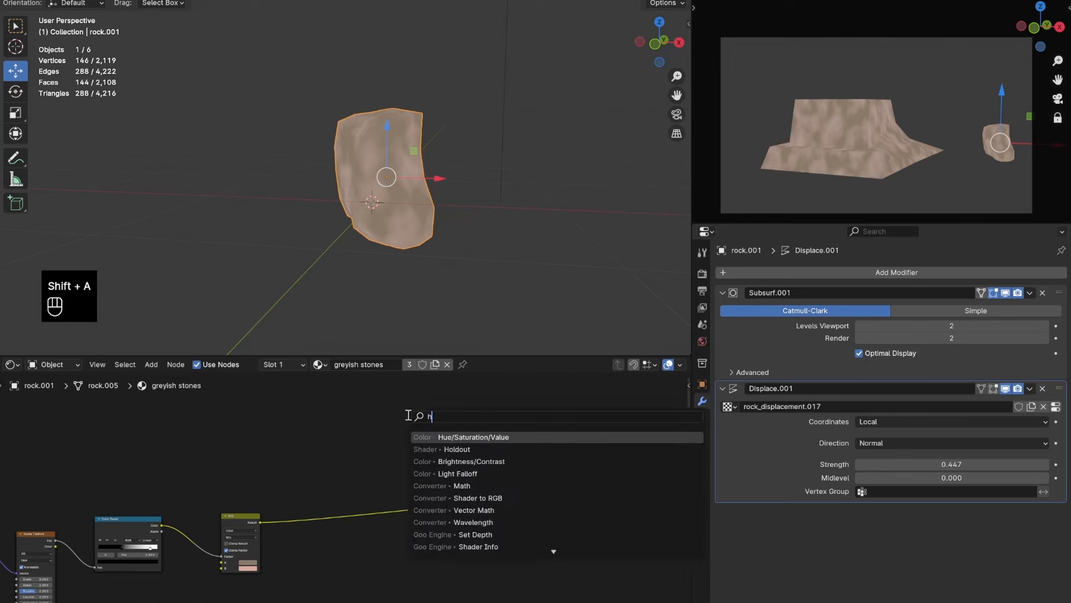
type("hu")
left_click(449, 437)
left_click(367, 517)
scroll(415, 524, "up", 3)
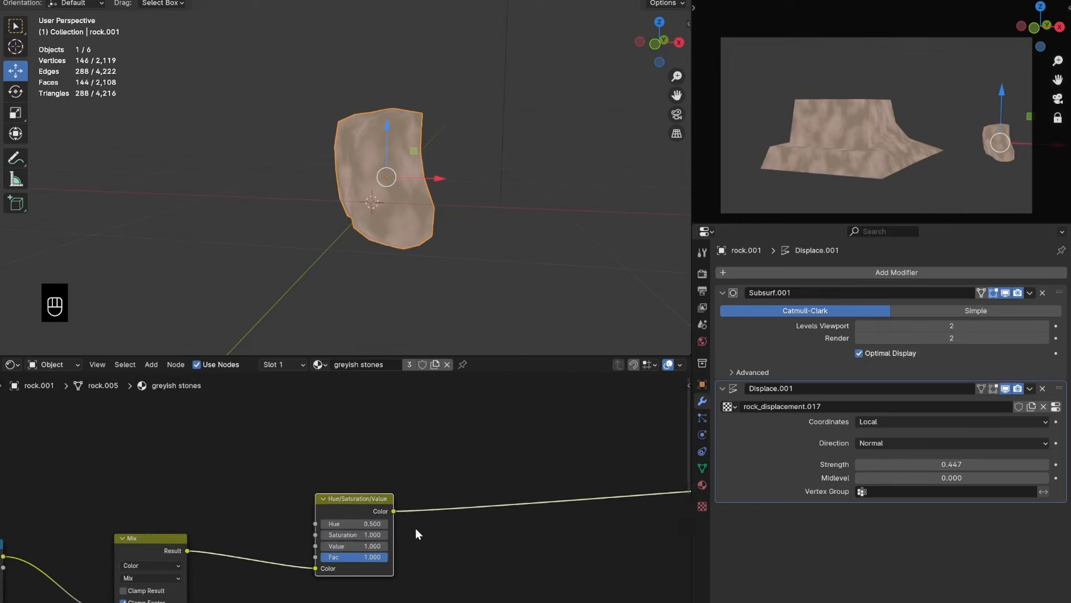
key("Return")
key("ctrl+s")
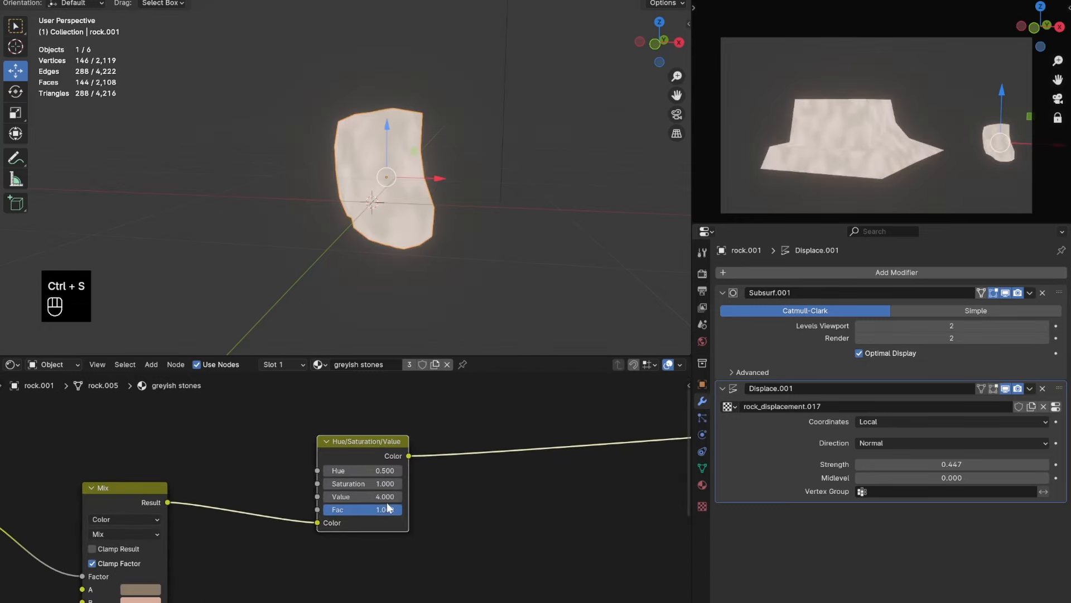
Link the Hue/Saturation/Value color to the Principled BSDF's Base Color, route the shader to the Material Output, and save the file.
scroll(388, 501, "down", 3)
left_click_drag(283, 511, 408, 469)
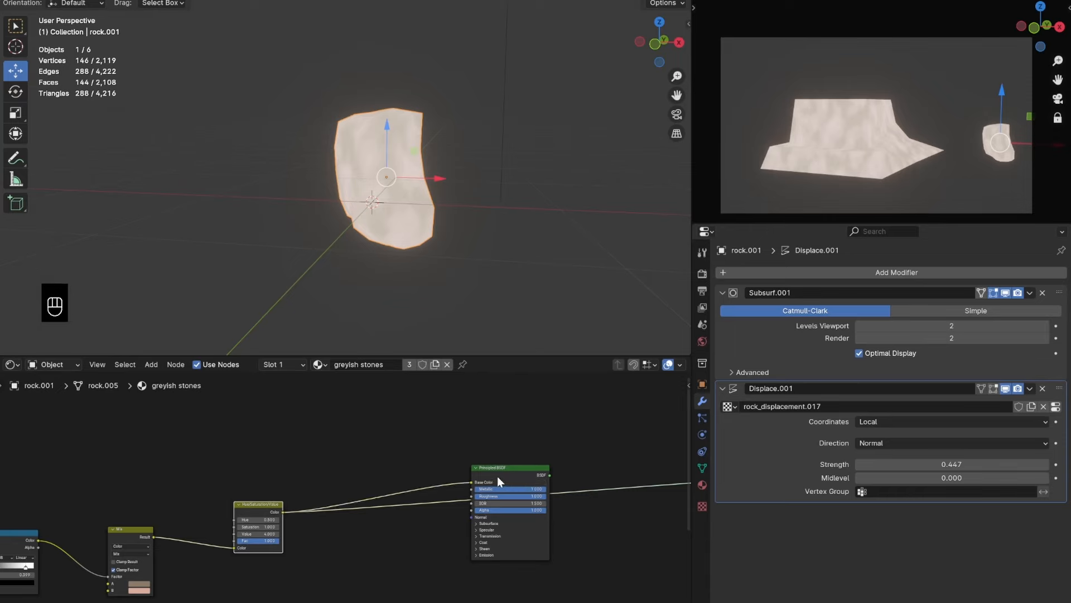
left_click_drag(497, 477, 498, 477)
left_click_drag(497, 476, 428, 439)
key("ctrl+s")
middle_click_drag(279, 473, 344, 460)
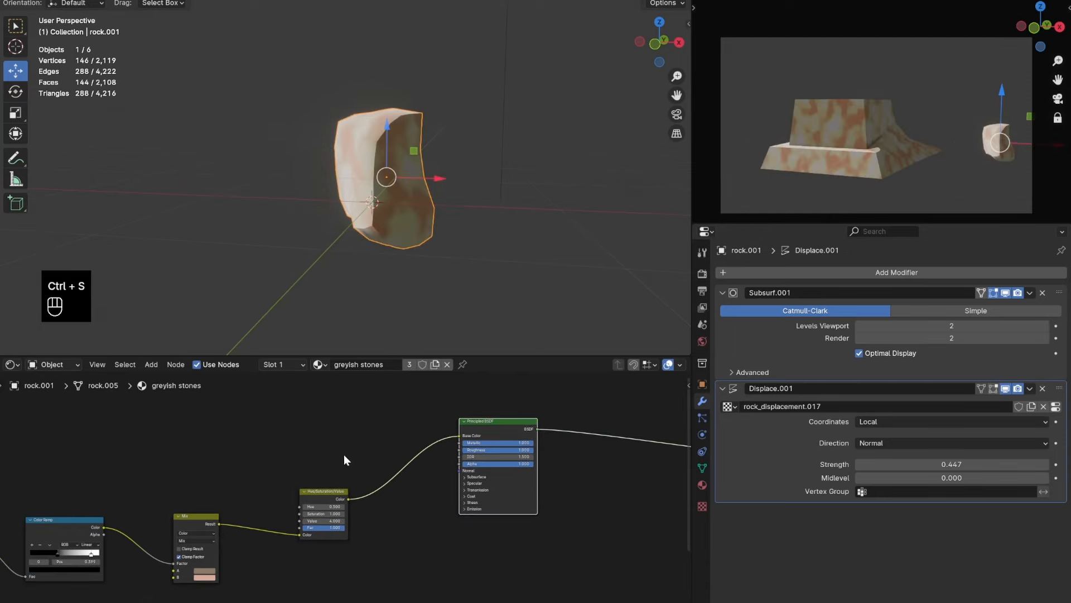
Set the Mix node's colors to dark 78736D and light BAA29B, and the Hue/Saturation/Value node's Value to 2.000.
scroll(344, 460, "up", 3)
middle_click_drag(315, 510, 505, 412)
scroll(363, 498, "up", 4)
left_click(365, 510)
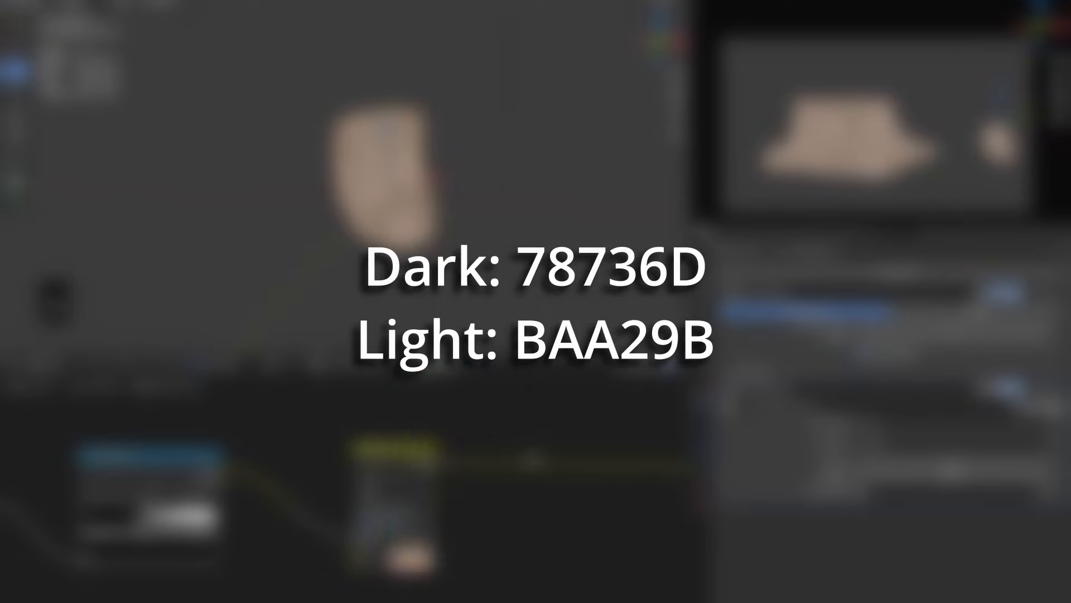
scroll(452, 491, "down", 3)
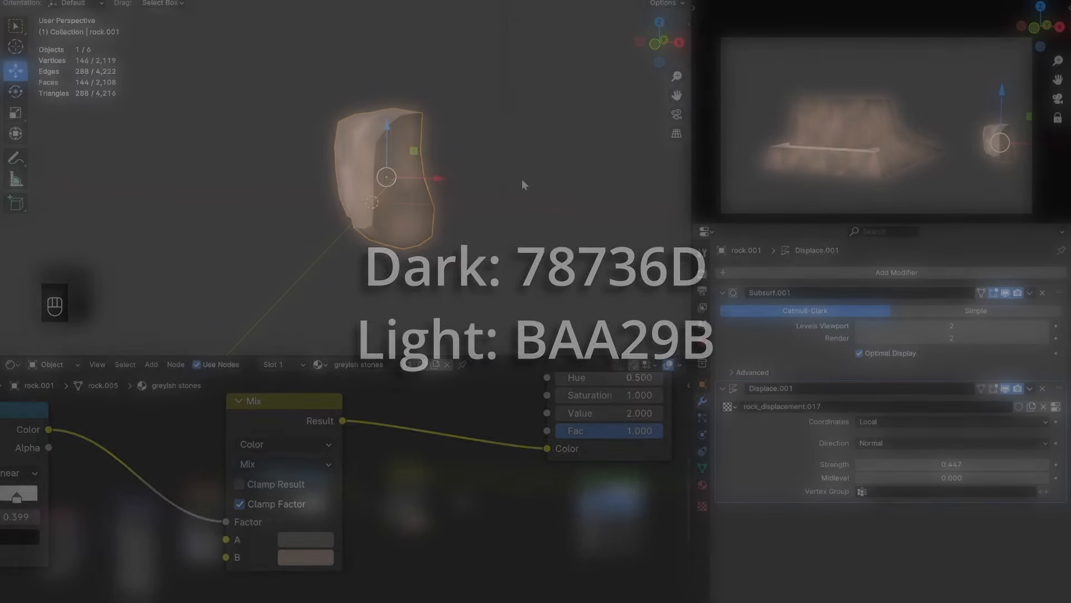
scroll(423, 433, "down", 5)
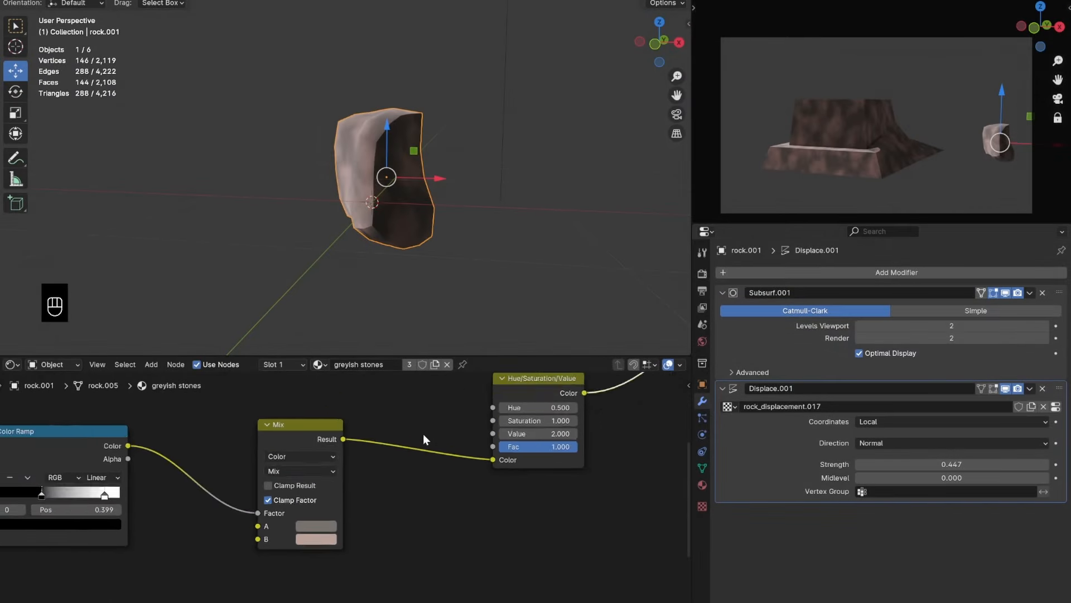
Try lower Metallic values on the Principled BSDF and return it to 1.000.
scroll(412, 468, "up", 4)
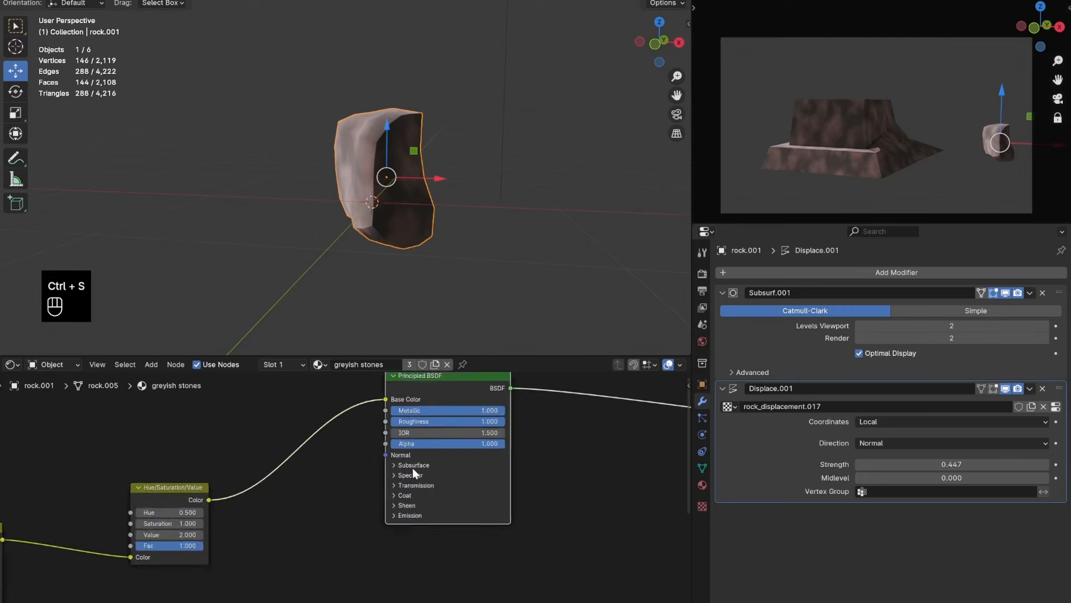
left_click_drag(440, 434, 301, 434)
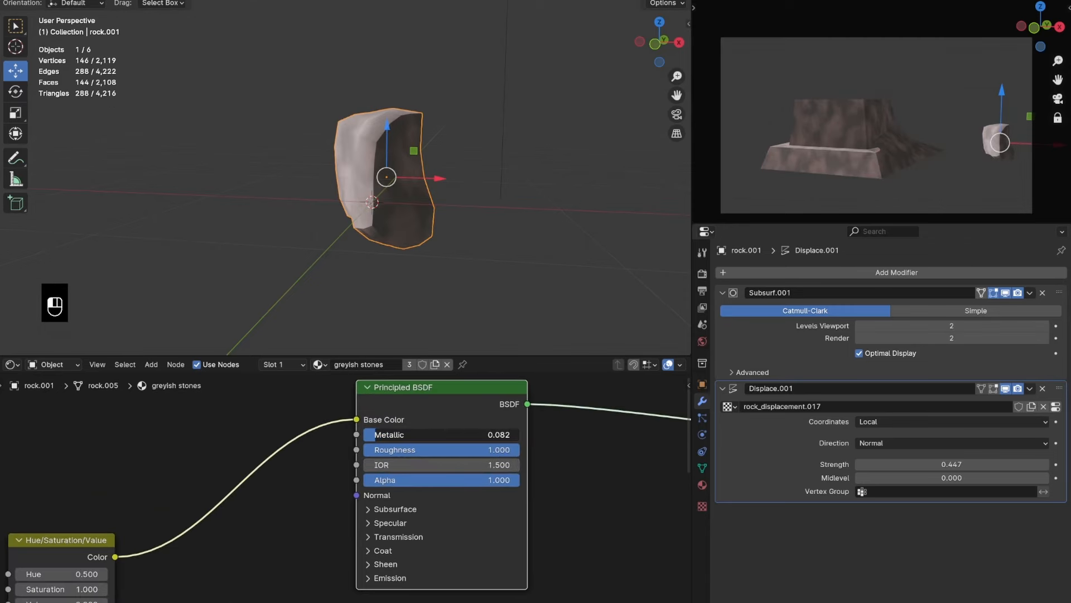
left_click_drag(376, 434, 438, 441)
right_click(438, 441)
mouse_move(516, 449)
left_mouse_down()
mouse_move(505, 449)
mouse_move(519, 449)
left_mouse_up()
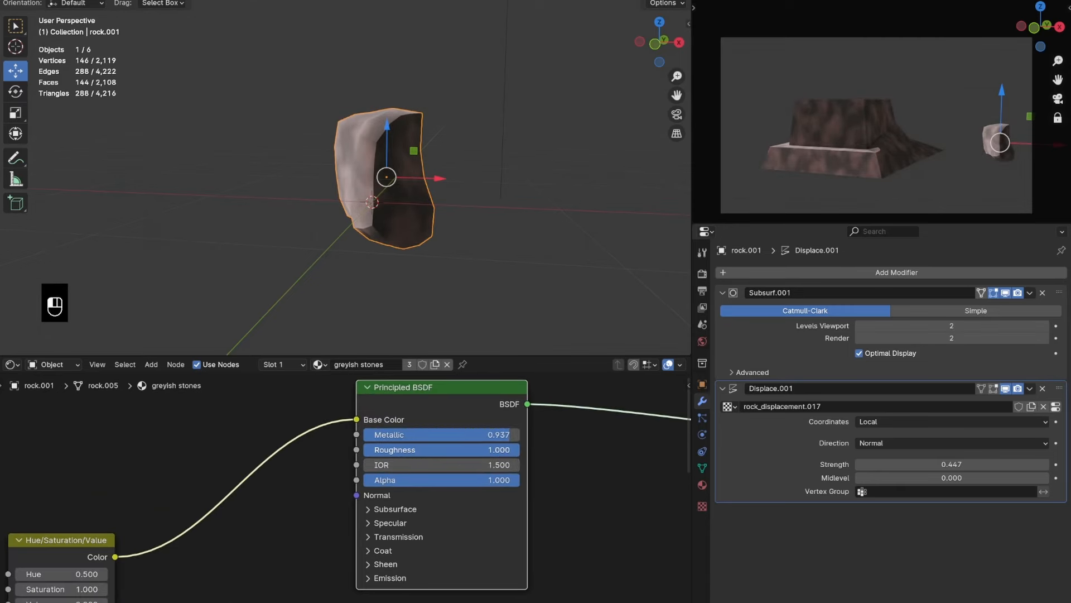
scroll(554, 467, "down", 8)
Save the file and insert a Shader to RGB node between the Principled BSDF and the Material Output.
key("ctrl+s")
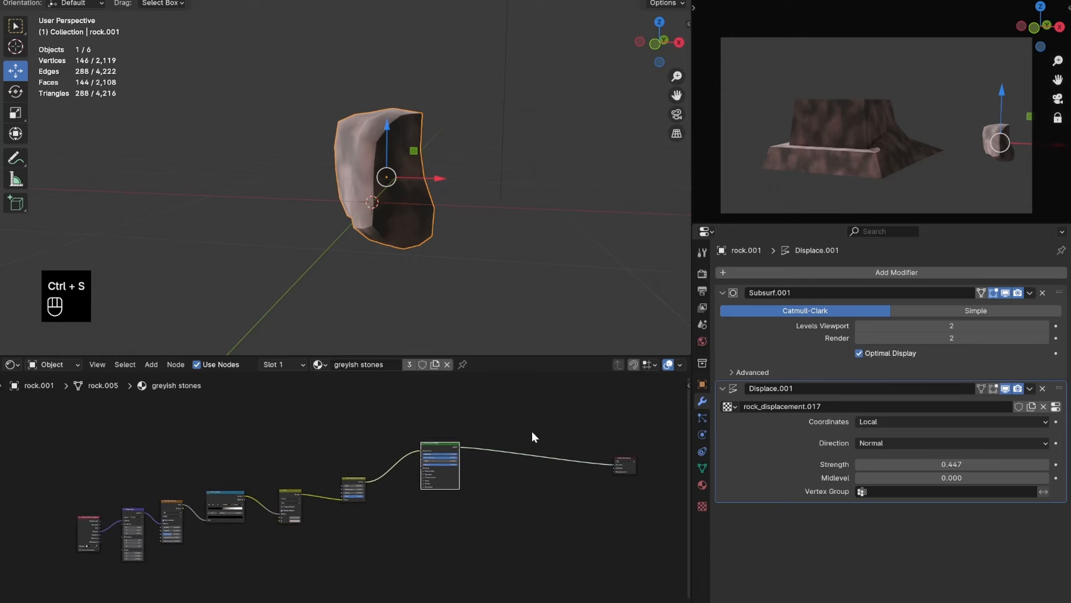
middle_click_drag(477, 427, 439, 436)
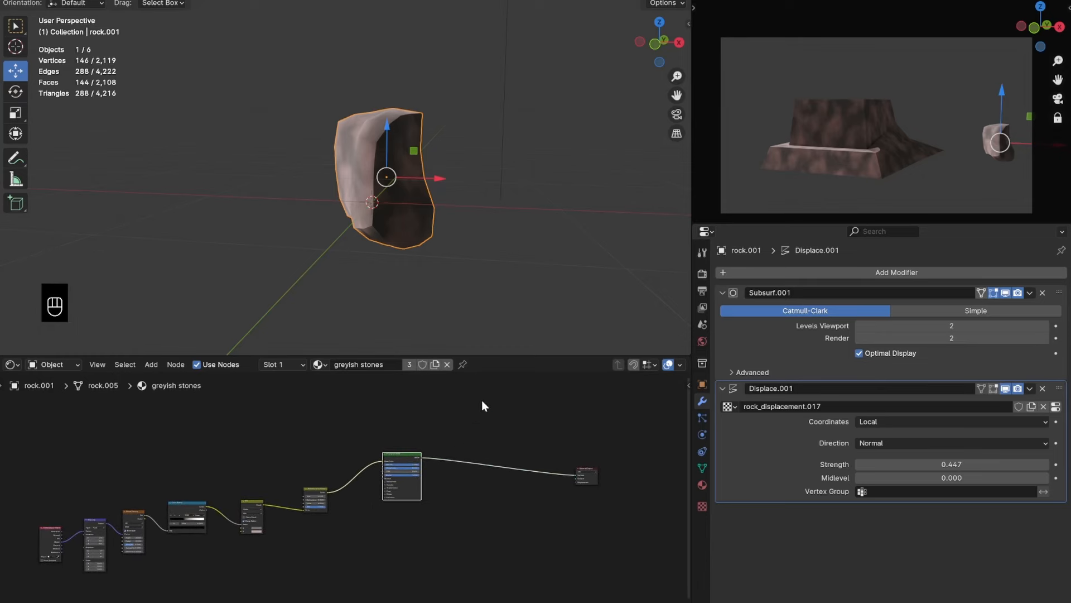
key("shift+a")
type("sh")
left_click(578, 482)
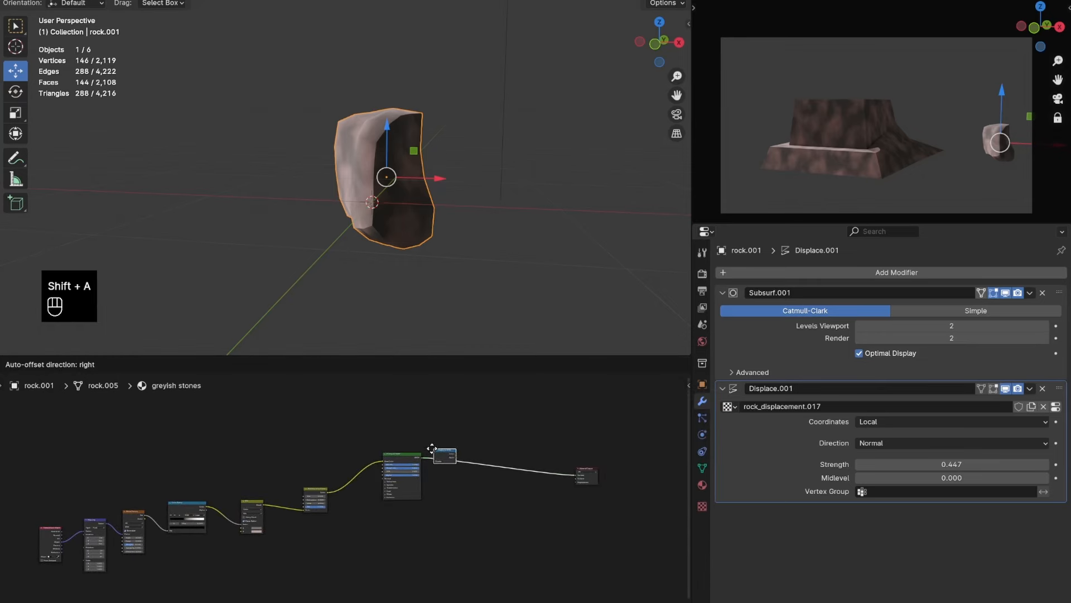
left_click(433, 450)
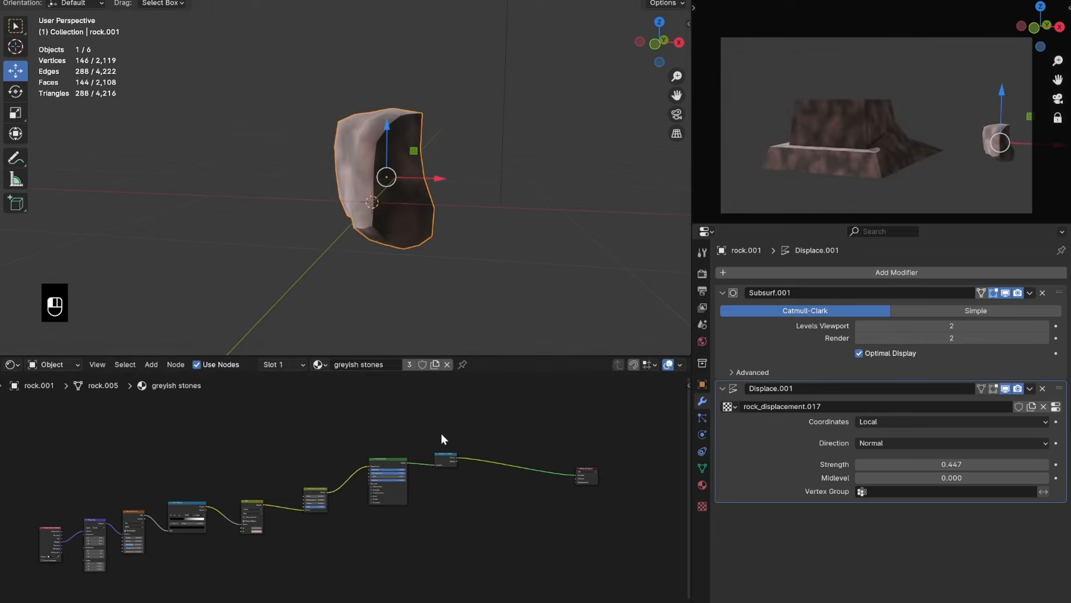
Insert a Mix Color node after Shader to RGB and set its blending mode to Color Dodge.
middle_click_drag(440, 433, 424, 495)
key("shift+a")
type("mix")
key("Return")
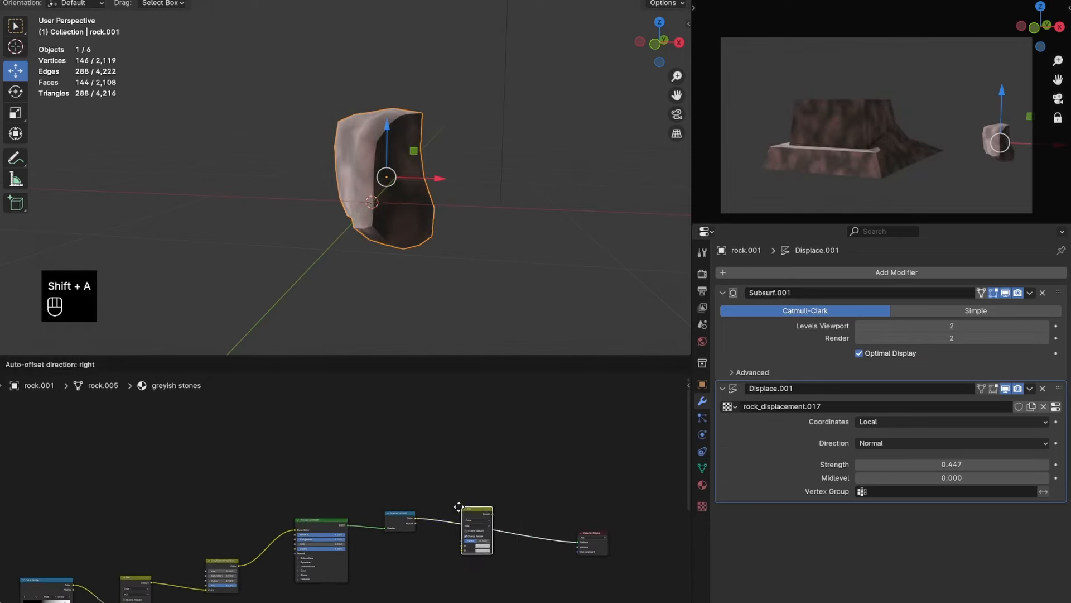
left_click(469, 481)
scroll(457, 480, "up", 1)
left_click(535, 499)
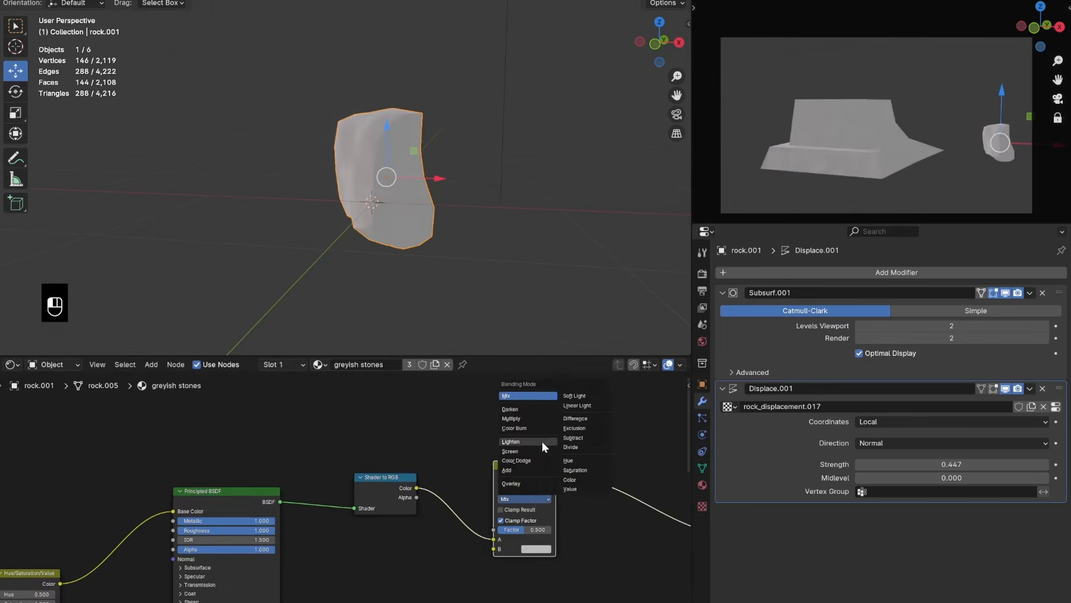
left_click(536, 459)
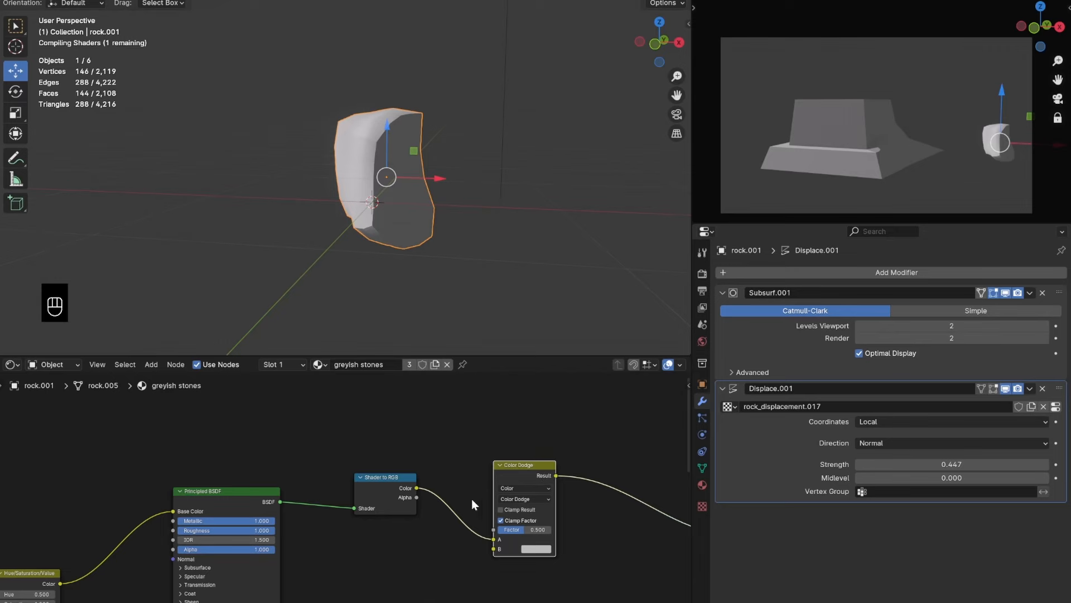
Move the Color Dodge node higher than the Shader to RGB node to make room, and save the file.
middle_click_drag(513, 472, 507, 503)
left_click_drag(522, 493, 524, 400)
mouse_move(415, 445)
middle_mouse_down()
mouse_move(430, 478)
mouse_move(474, 450)
middle_mouse_up()
scroll(417, 461, "down", 4)
left_click(417, 461)
scroll(473, 450, "down", 1)
key("ctrl+s")
Add a Fresnel node above the Principled BSDF chain and preview it on the rocks.
key("shift+a")
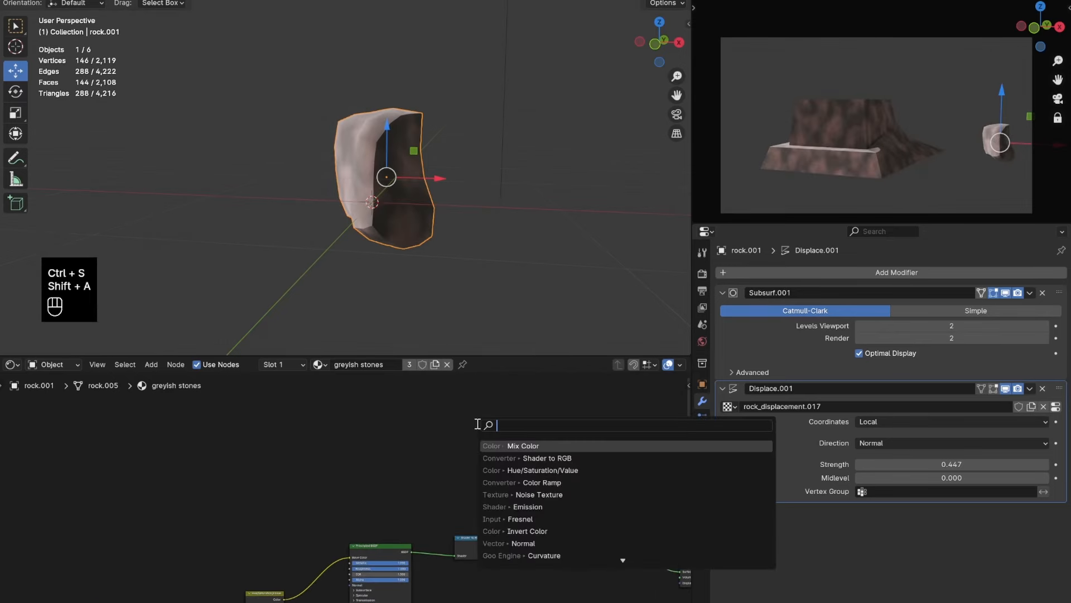
type("fre")
left_click(521, 446)
left_click(273, 460)
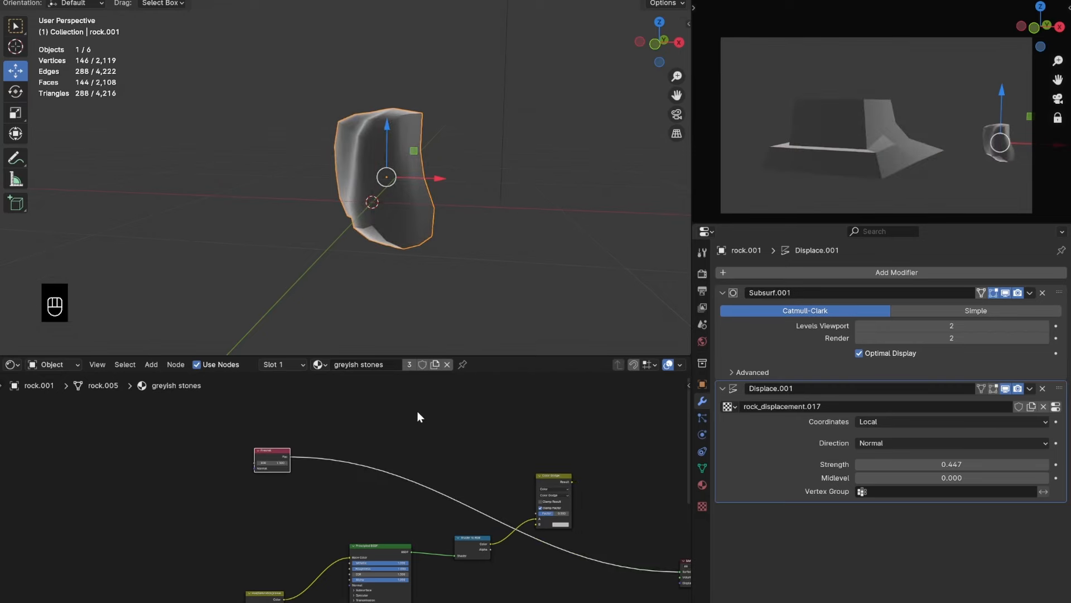
Insert a Color Ramp after the Fresnel node.
key("shift+a")
type("col")
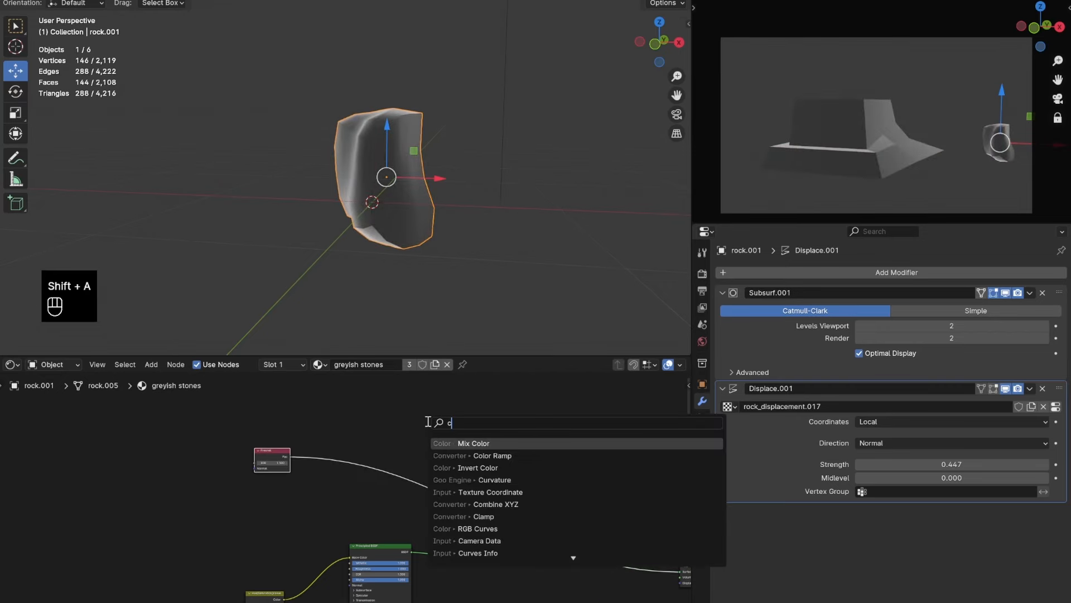
left_click(477, 453)
left_click(345, 474)
scroll(340, 474, "up", 3)
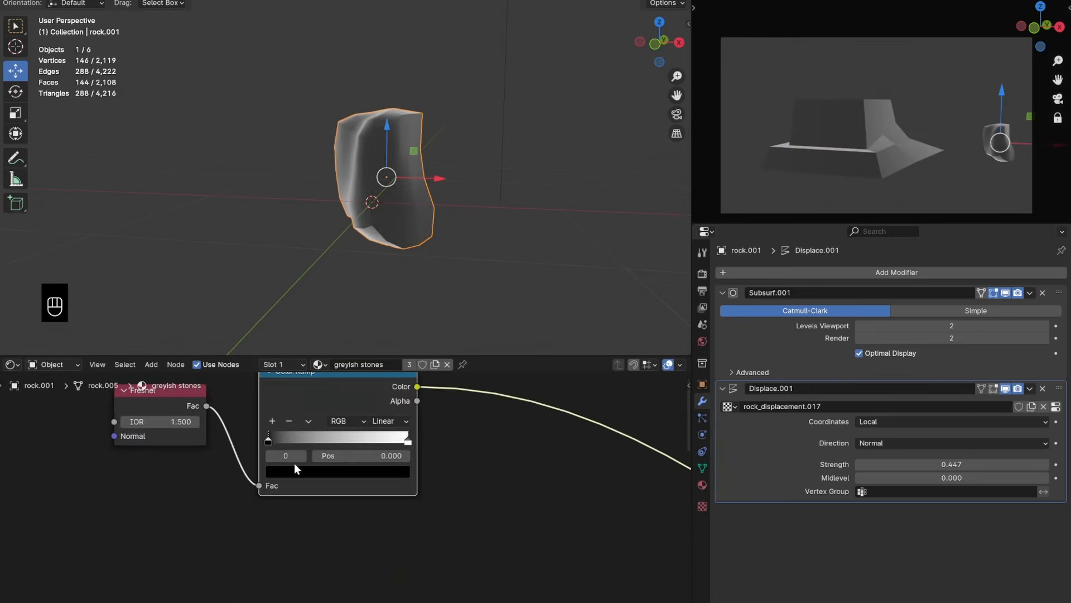
Move the Fresnel ramp's black stop to position 0.287 with the white stop close beside it, and save the file.
left_click_drag(268, 441, 303, 439)
left_click_drag(408, 440, 303, 435)
scroll(407, 261, "down", 3)
mouse_move(407, 261)
middle_mouse_down()
mouse_move(423, 273)
mouse_move(416, 262)
middle_mouse_up()
key("ctrl+s")
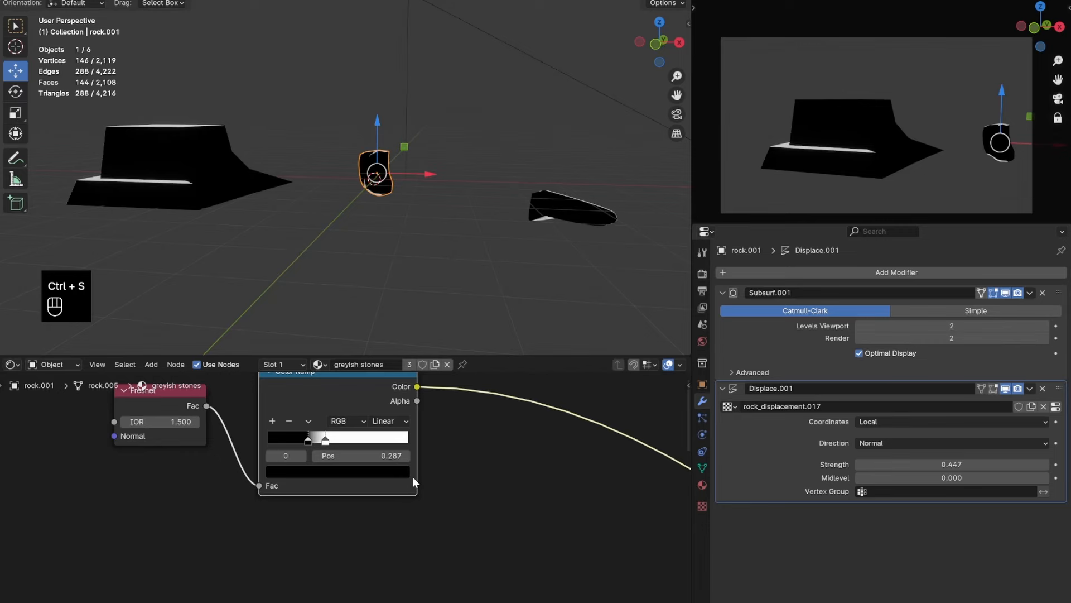
Duplicate the Shader to RGB node and place the copy between the Fresnel ramp and the Color Dodge node.
scroll(413, 477, "down", 4)
middle_click_drag(411, 477, 311, 486)
left_click(483, 589)
key("shift+d")
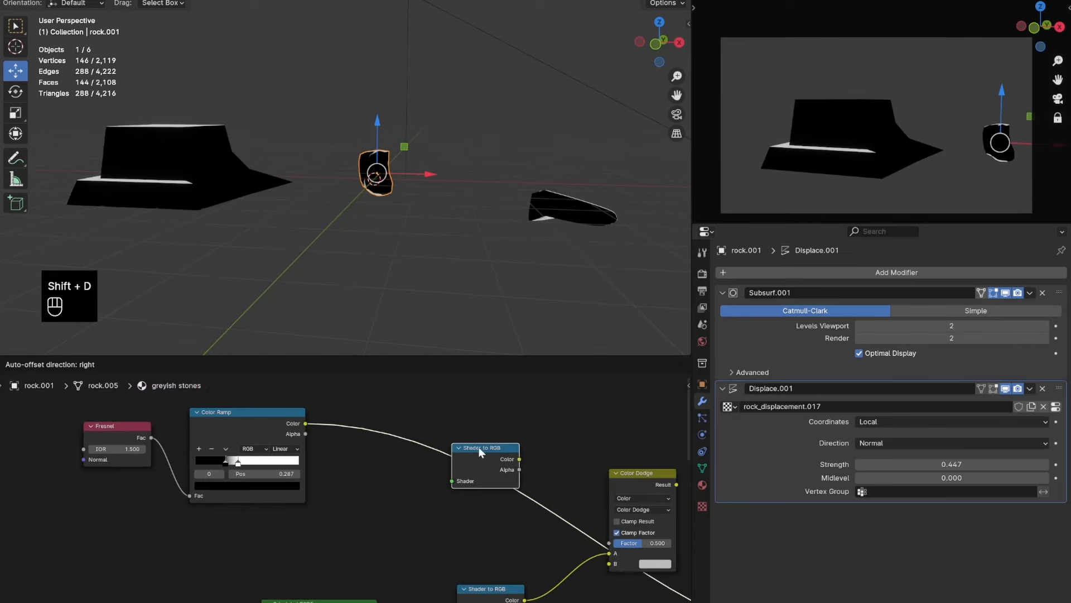
left_click(478, 448)
Insert an Emission node between the Fresnel ramp and the duplicated Shader to RGB node.
middle_click_drag(440, 447, 423, 454)
key("shift+a")
left_click(488, 398)
left_click(510, 497)
left_click(330, 448)
Link the duplicated Shader to RGB node's Color to input B of the Color Dodge node.
scroll(493, 454, "down", 1)
middle_click_drag(493, 453, 352, 425)
left_click_drag(466, 446, 532, 464)
left_click_drag(360, 434, 449, 513)
left_click_drag(504, 544, 505, 541)
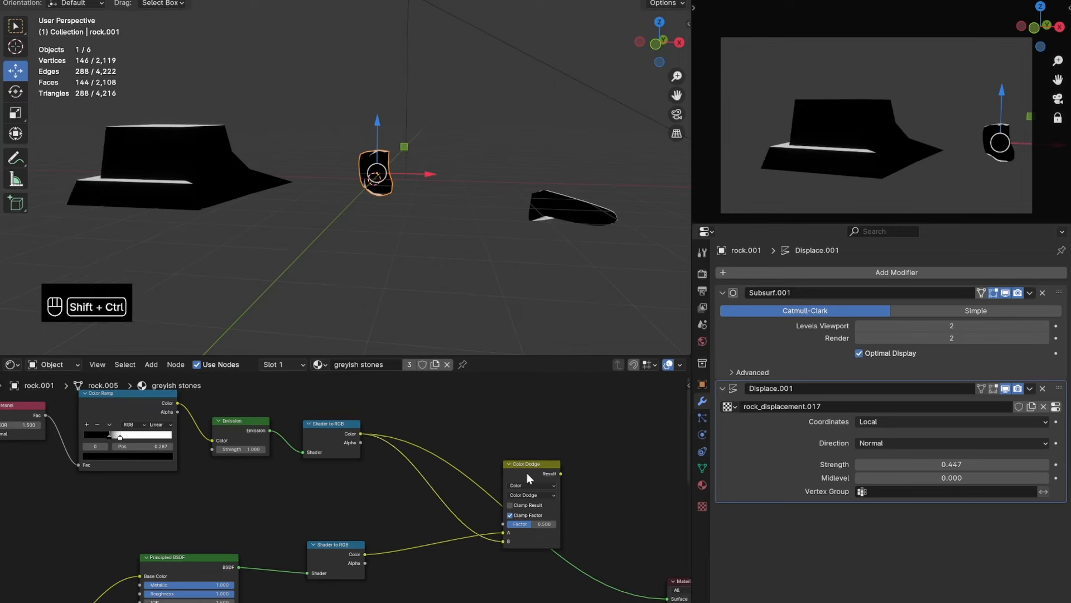
Route the Color Dodge node to the Material Output and set its Factor to 1.000.
left_click(527, 473, "ctrl+shift")
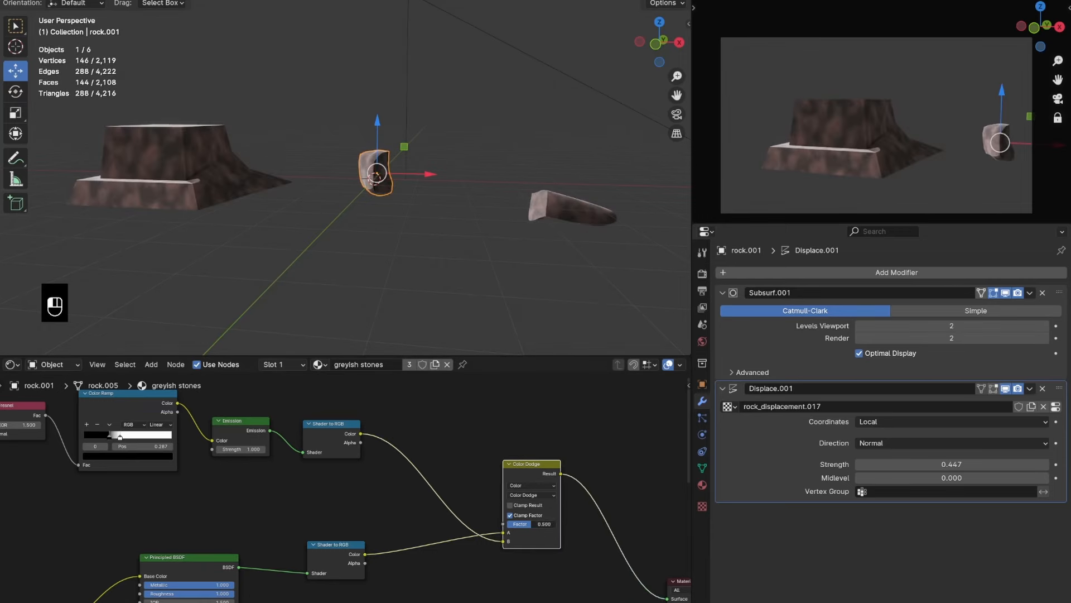
scroll(482, 246, "up", 3)
scroll(295, 491, "up", 2)
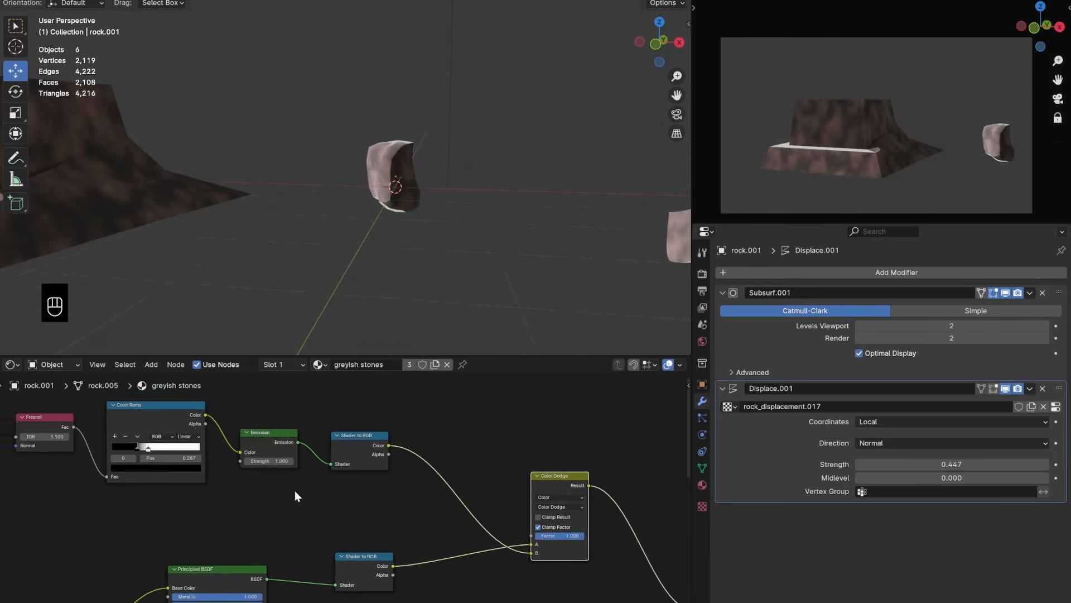
Set the Emission strength to 14.100 and the Fresnel ramp's white stop to position 0.375, saving the file.
left_click_drag(251, 453, 291, 453)
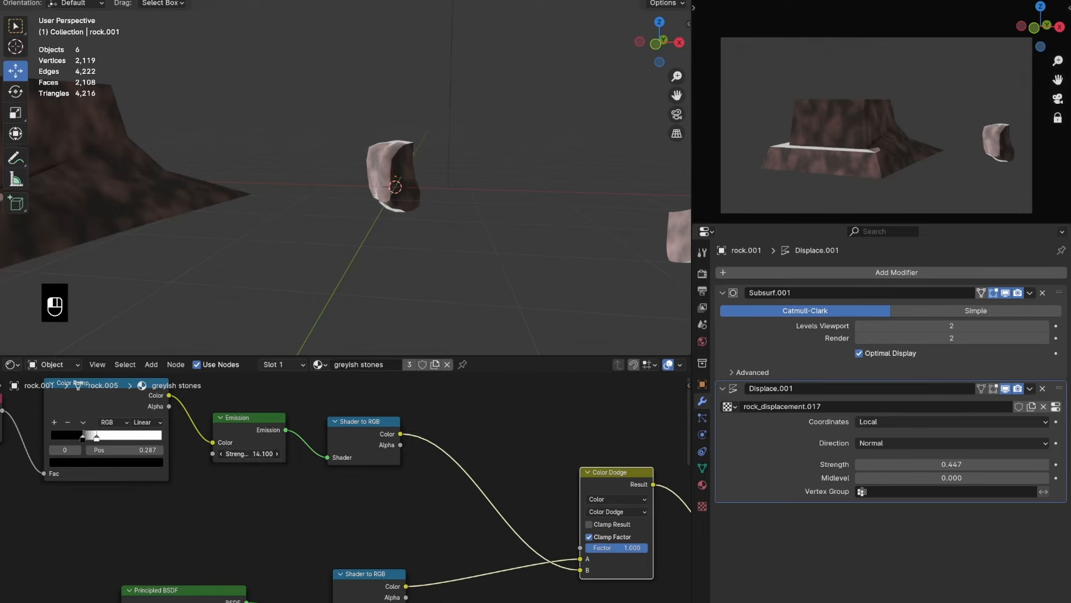
middle_click_drag(390, 246, 333, 239)
key("ctrl+s")
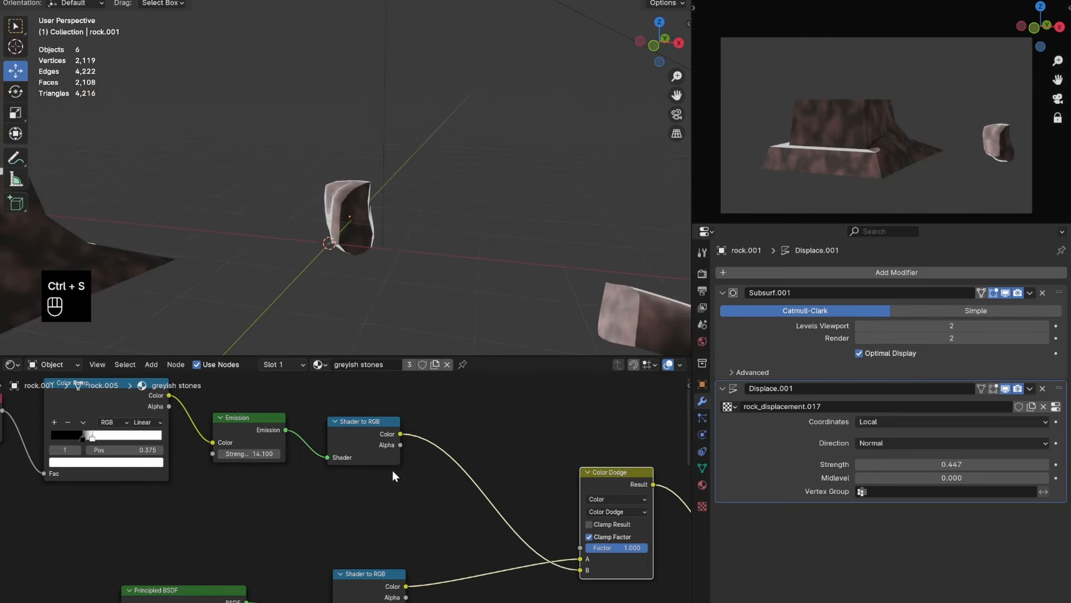
Move the Color Dodge node up, level with the Fresnel branch.
scroll(392, 470, "down", 7)
middle_click_drag(443, 457, 382, 468)
left_click_drag(436, 491, 442, 437)
middle_click_drag(384, 429, 443, 477)
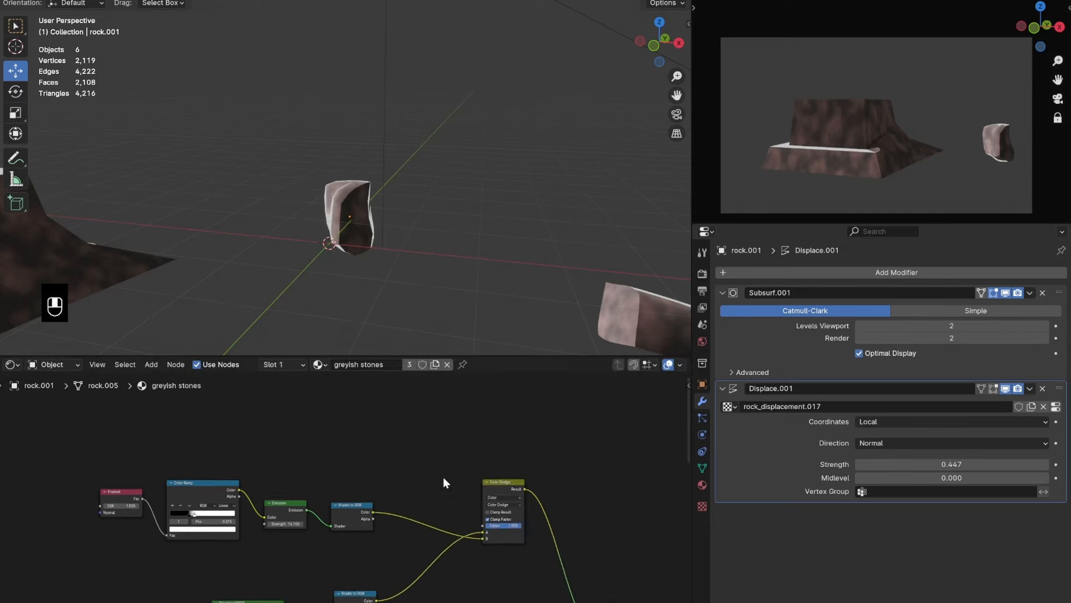
Add an unconnected Color Ramp above the Fresnel branch and save the file.
scroll(443, 476, "down", 2)
key("shift+a")
left_click(438, 416)
type("col")
left_click(455, 451)
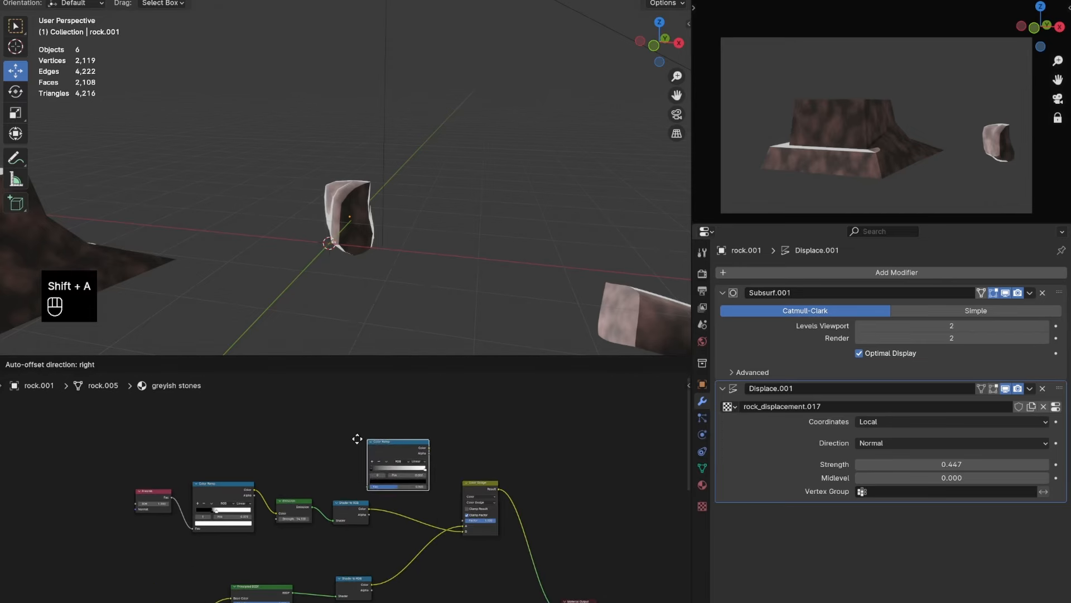
left_click(357, 439)
middle_click_drag(384, 399, 402, 421)
key("ctrl+s")
Add a Noise Texture and link its Fac output to the new Color Ramp's Fac.
key("shift+a")
type("noi")
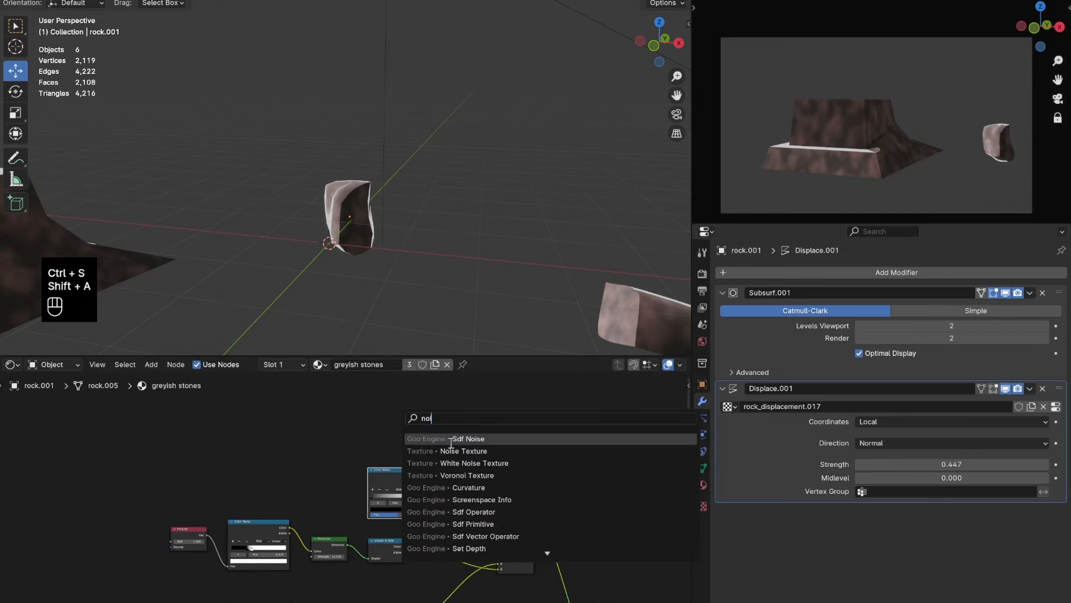
left_click(460, 451)
scroll(340, 444, "up", 2)
left_click_drag(366, 526, 372, 524)
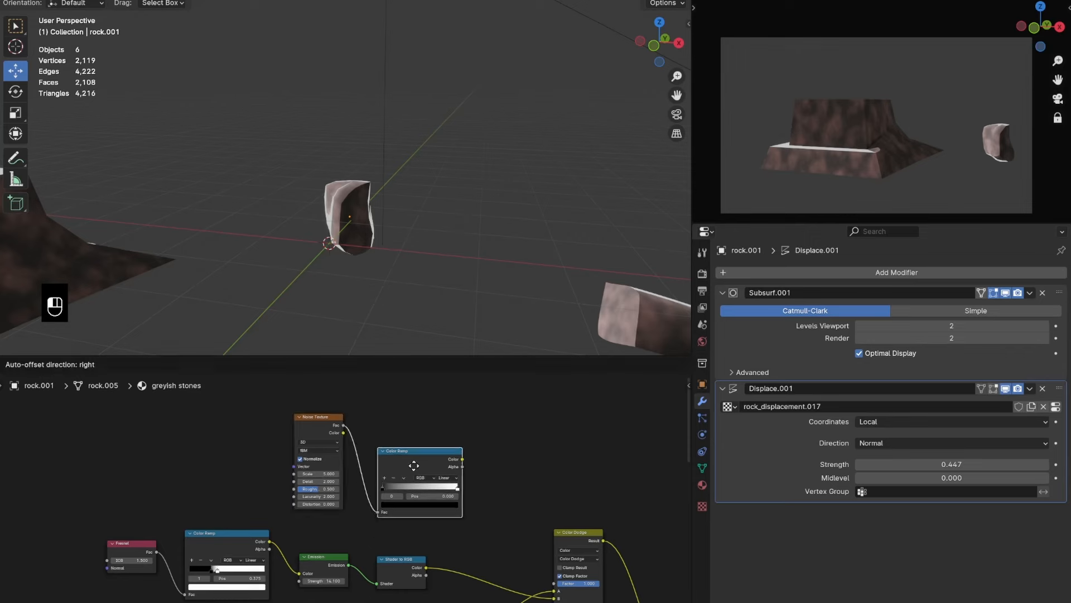
Preview the noise Color Ramp and tighten its stops, with the black stop at position 0.160.
scroll(399, 463, "up", 1)
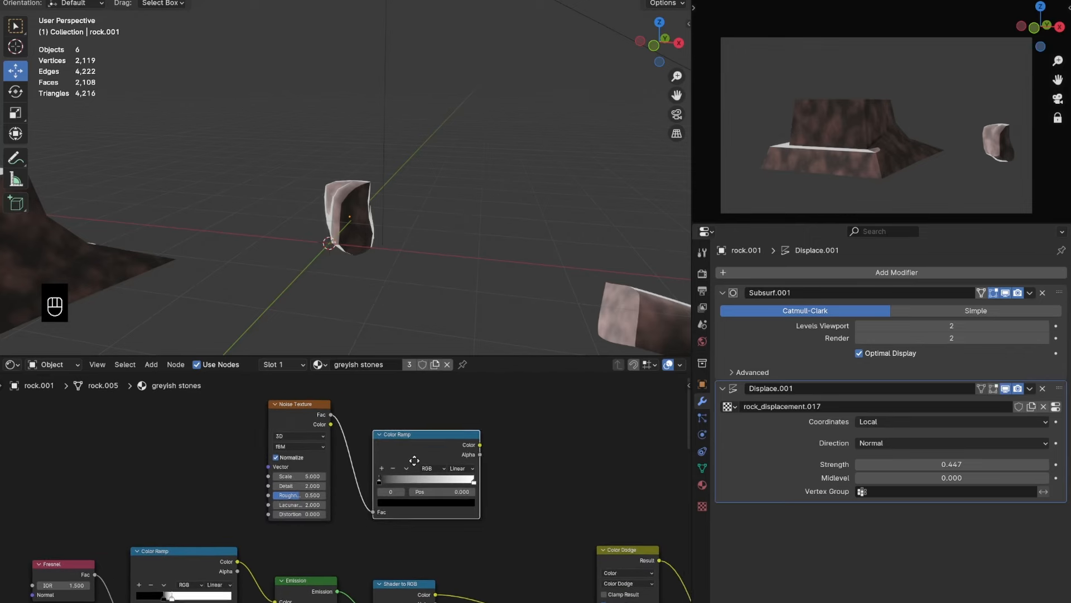
left_click(447, 451, "ctrl+shift")
left_click_drag(468, 487, 390, 480)
scroll(337, 474, "up", 1)
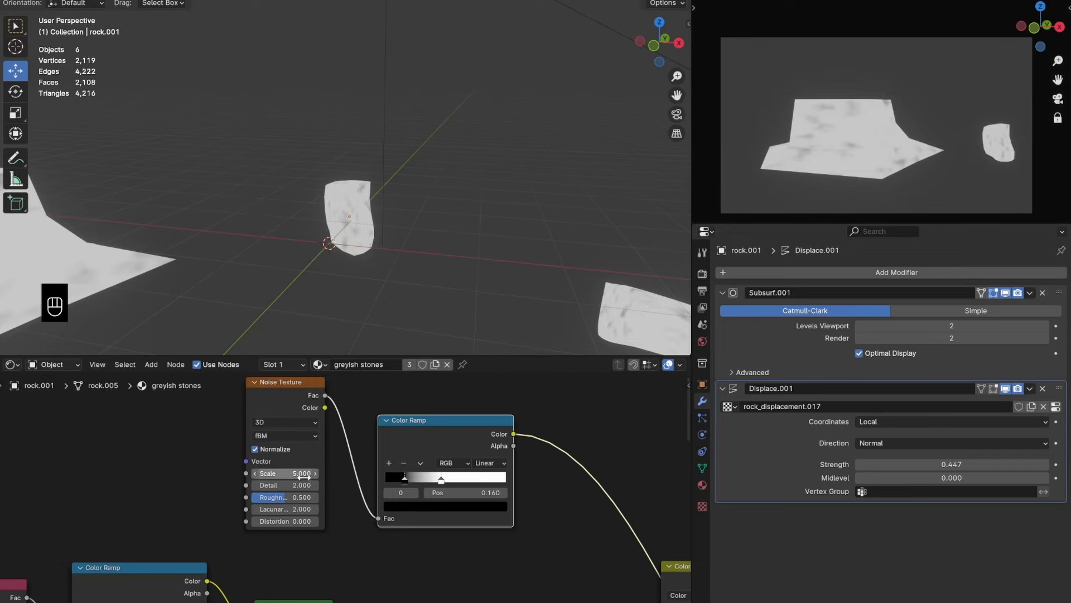
Set the Noise Texture scale to 2 and move the noise Color Ramp's black stop to position 0.296.
left_click(304, 476)
type("2")
key("Return")
key("ctrl+s")
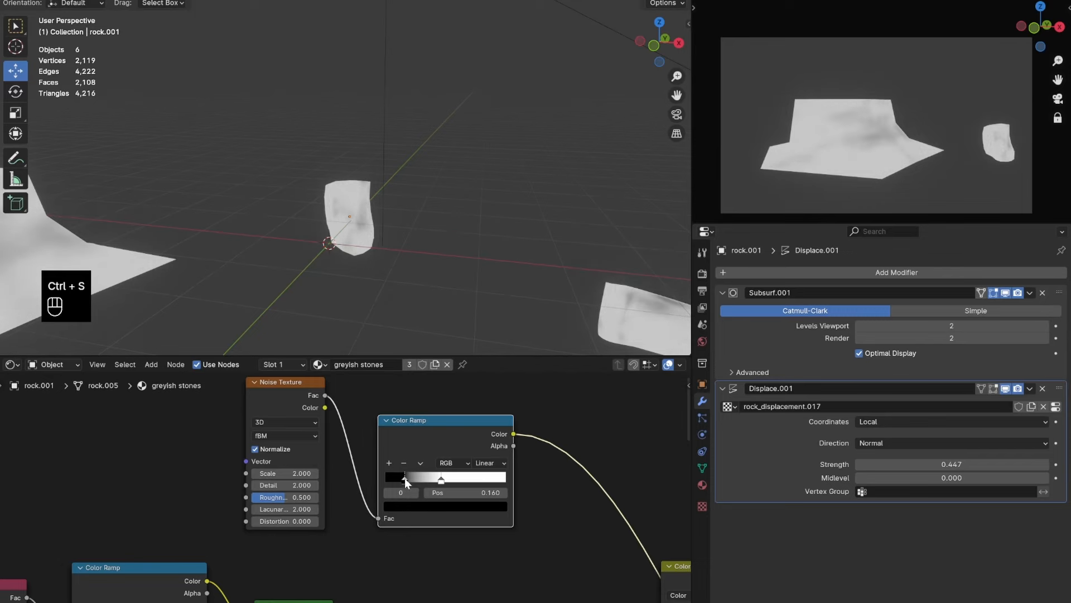
left_click_drag(406, 482, 421, 478)
scroll(346, 463, "down", 2)
scroll(371, 272, "down", 5)
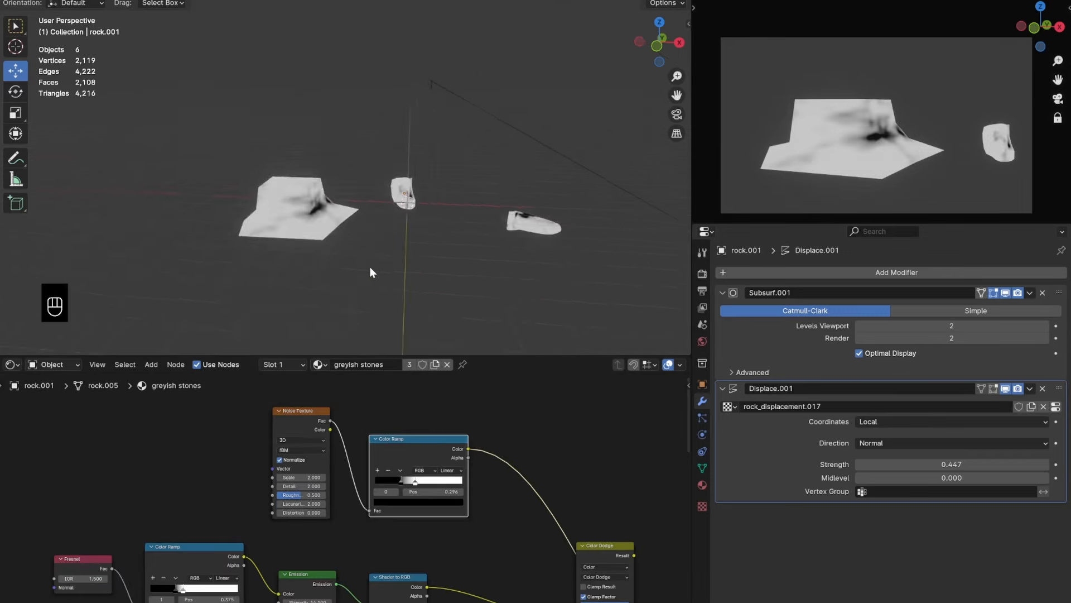
middle_click_drag(370, 267, 356, 261)
Link the noise Color Ramp's Color output to the Color Dodge node's Factor and preview the mixed result.
middle_click_drag(468, 493, 397, 457)
scroll(397, 457, "down", 1)
left_click_drag(487, 549, 489, 549)
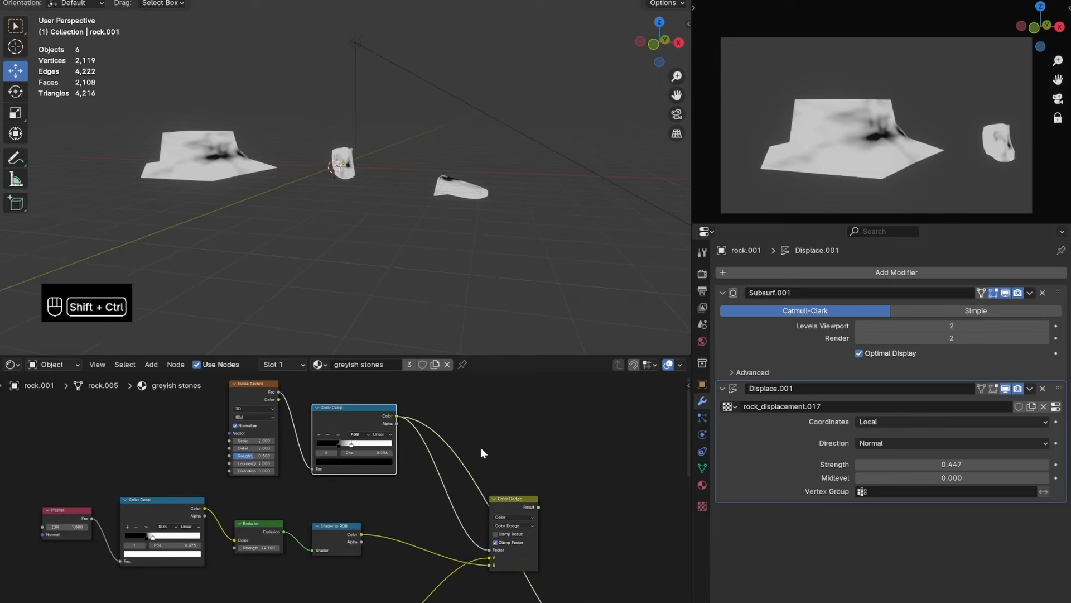
scroll(374, 252, "up", 5)
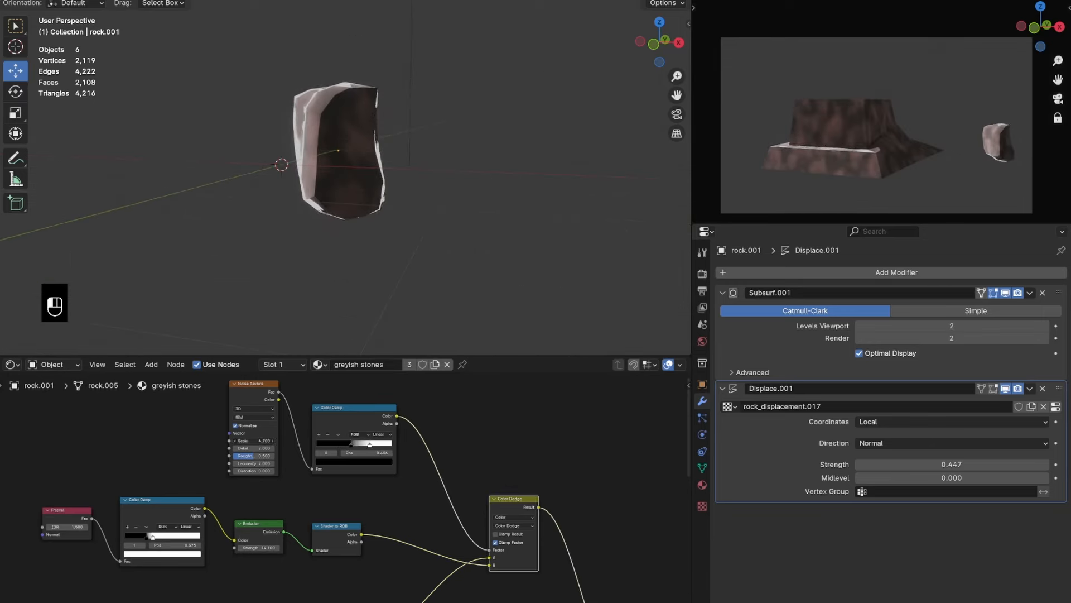
Shift the noise Color Ramp's stops further toward the white end to break up the edge highlights, and save the file.
left_click_drag(351, 443, 358, 443)
scroll(412, 280, "down", 4)
middle_click_drag(411, 280, 388, 275)
key("ctrl+s")
scroll(411, 481, "down", 6)
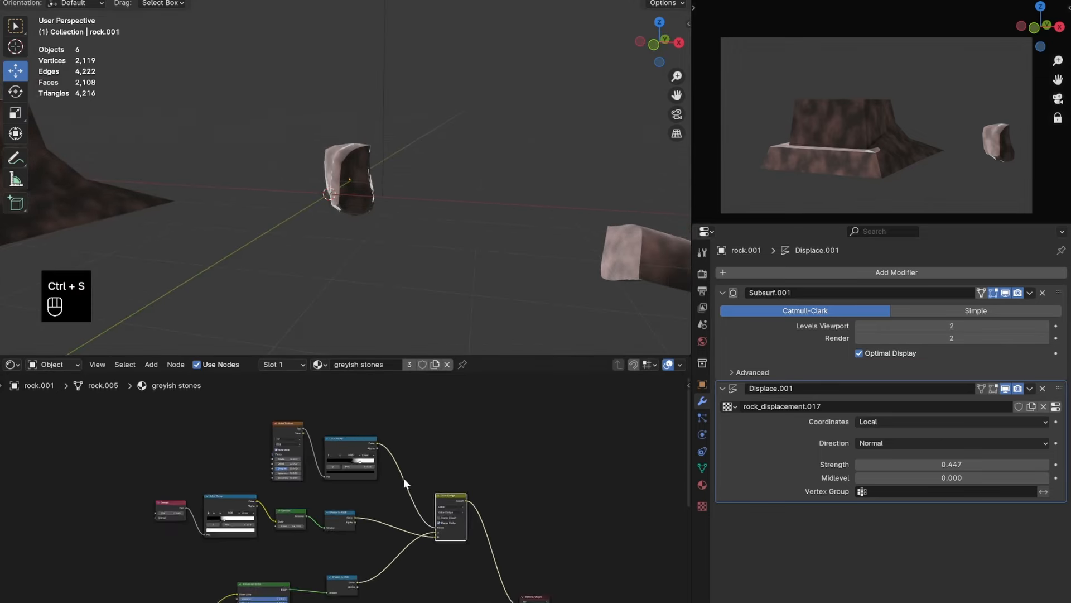
middle_click_drag(359, 438, 365, 455)
key("ctrl+s")
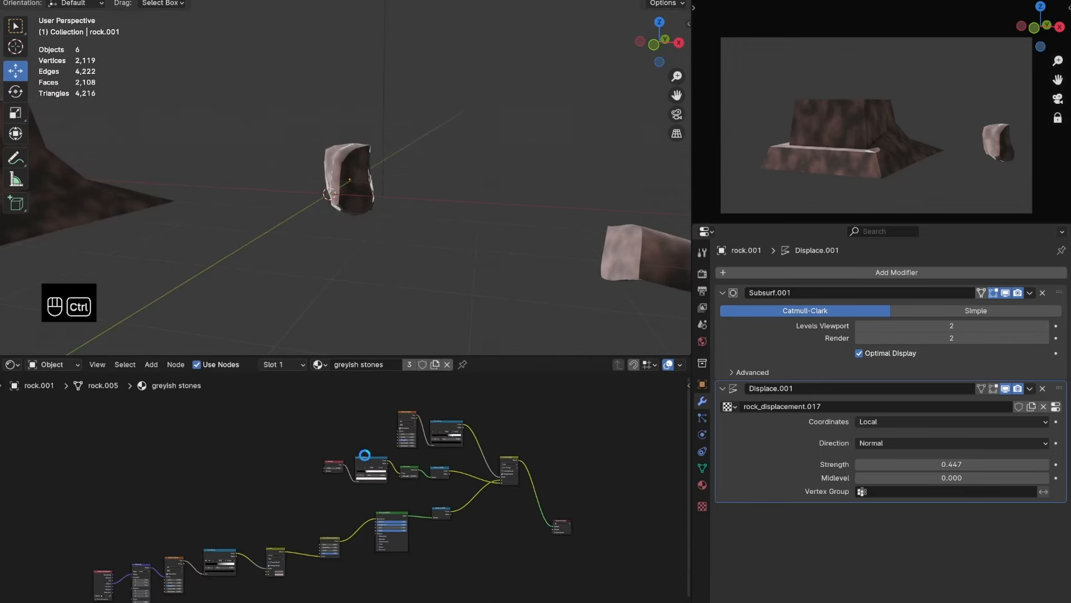
Try a Curvature node beside the Fresnel node, previewing its Scene Rim and Scene Curvature outputs.
scroll(338, 435, "up", 3)
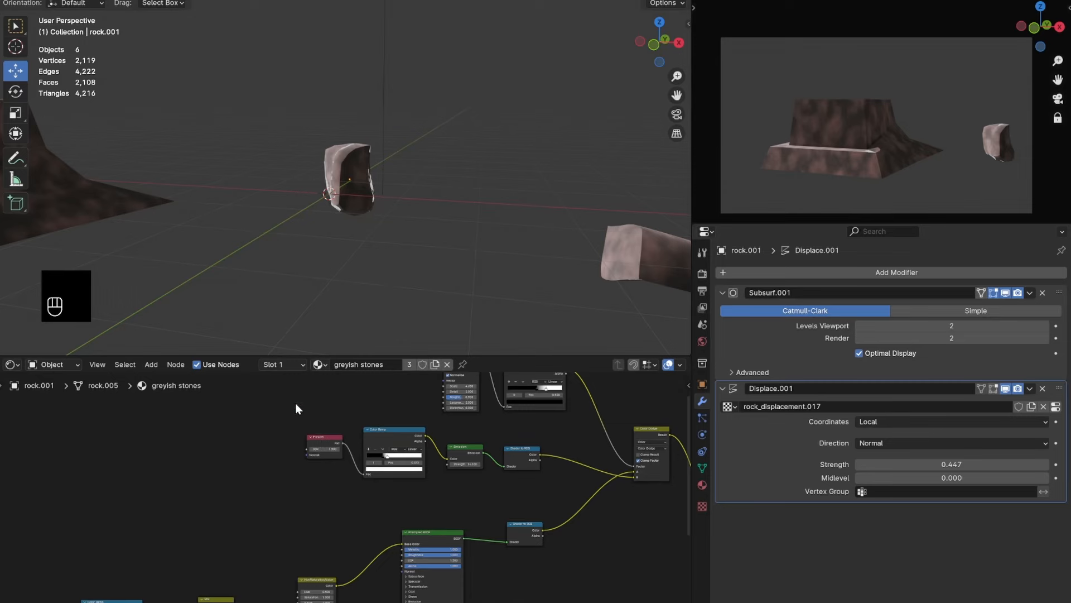
key("shift+a")
key("shift+a")
type("cu")
left_click(335, 437)
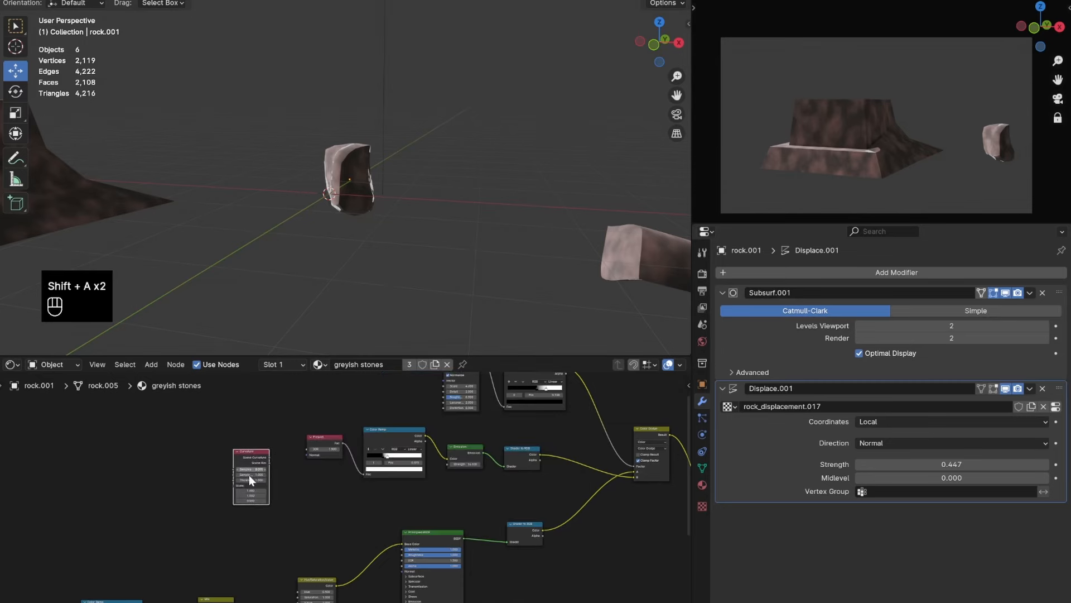
left_click(195, 433)
left_click(173, 423, "ctrl+shift")
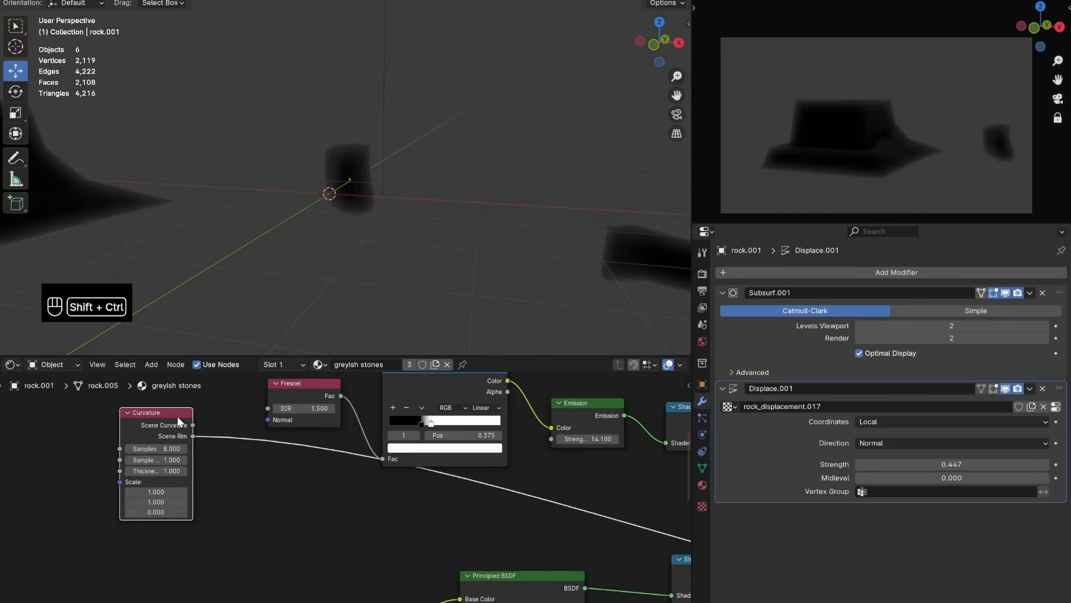
left_click(176, 416, "ctrl+shift")
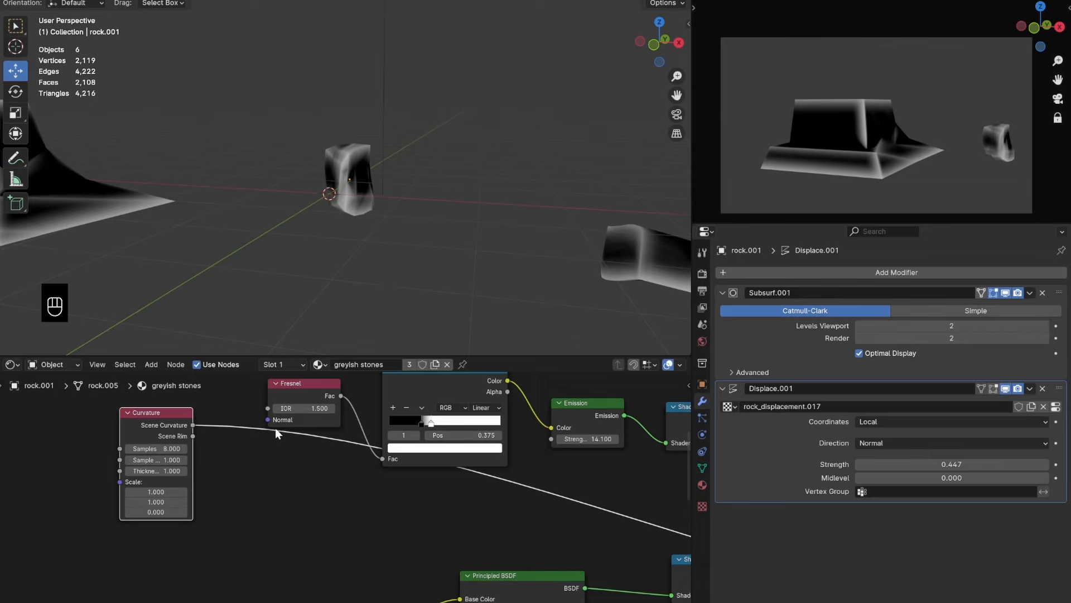
Duplicate the Fresnel Color Ramp onto the Curvature preview link and shift its black stop toward the dark end.
left_click(426, 393)
key("shift+d")
left_click(282, 463)
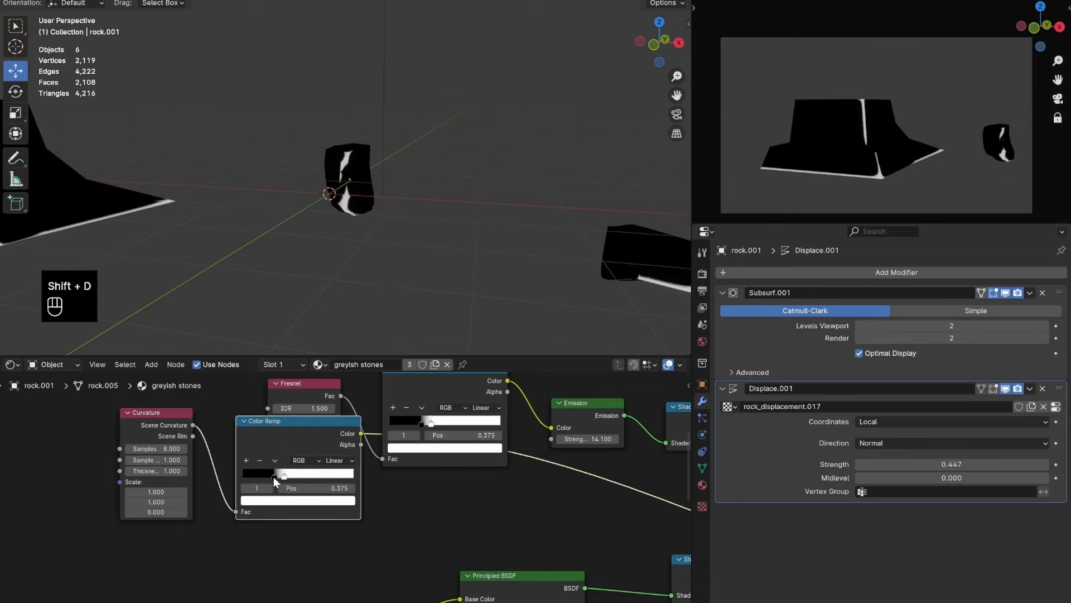
left_click_drag(273, 477, 258, 478)
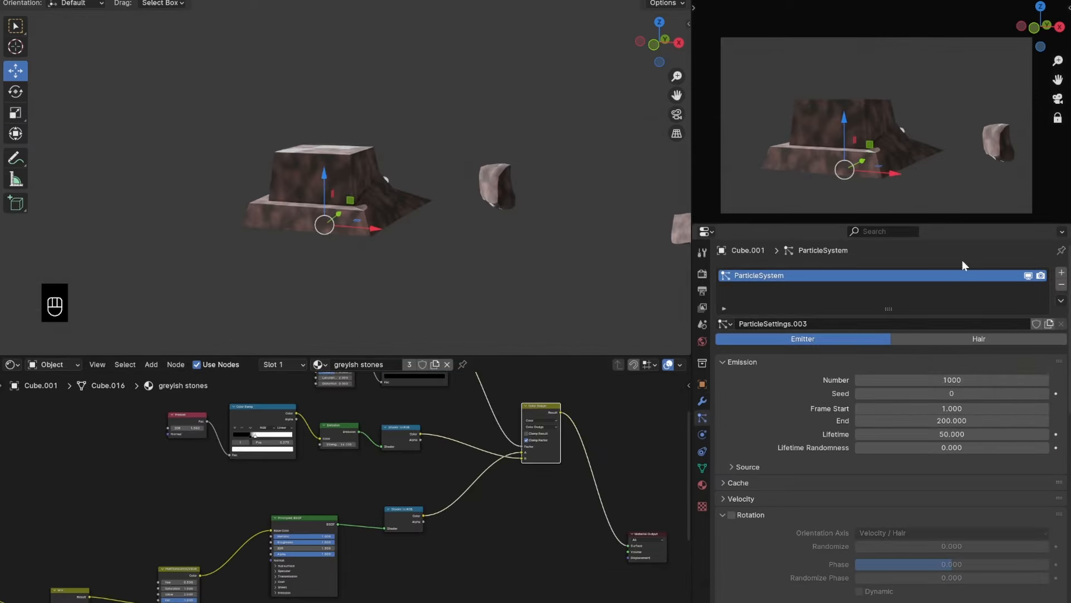
Make the base rock's particle system Hair, rendered as Collection with the rocks collection as instances, and save the file.
left_click(958, 340)
scroll(915, 478, "down", 4)
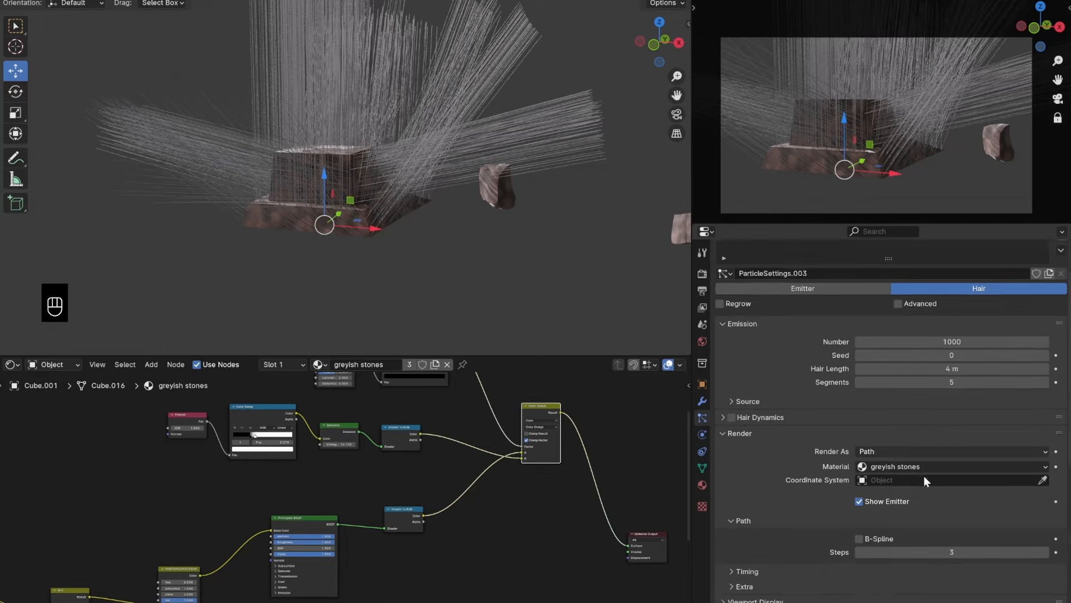
left_click(905, 399)
left_click(892, 453)
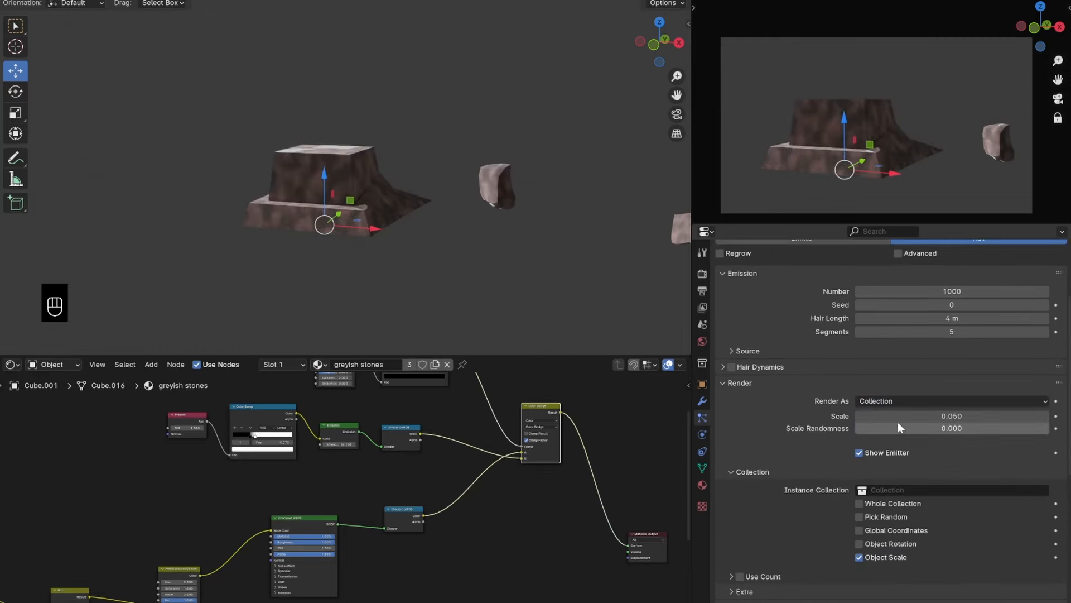
left_click(906, 490)
left_click(913, 411)
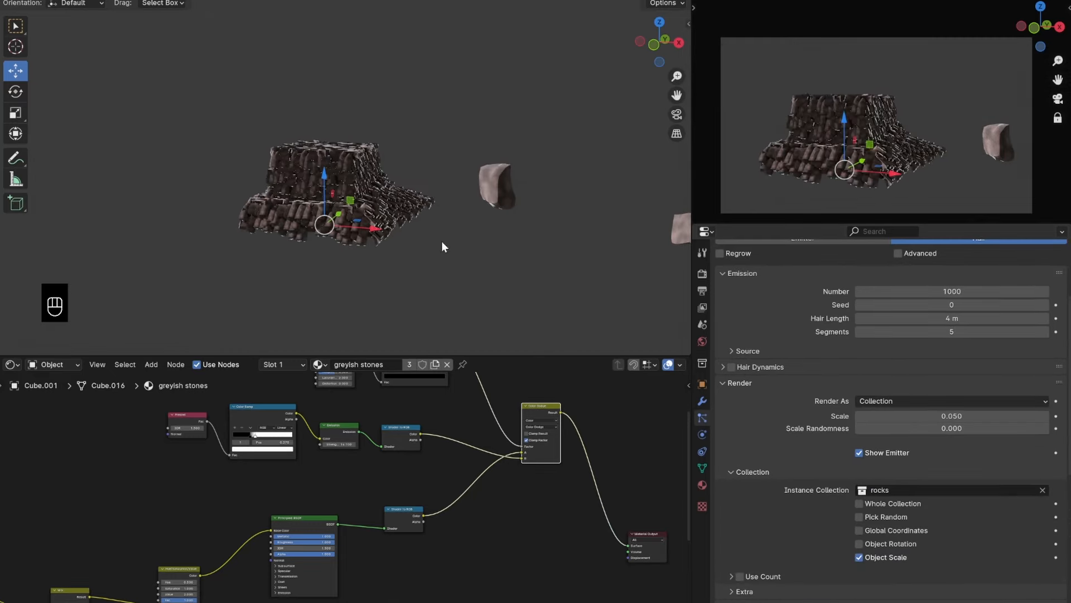
scroll(443, 246, "up", 3)
key("ctrl+s")
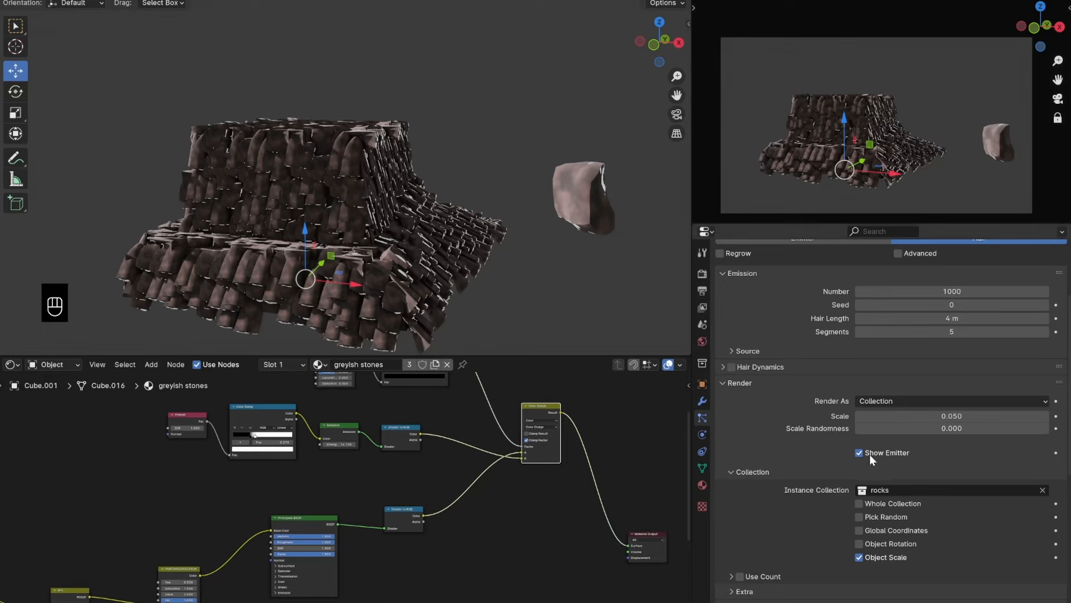
Set the particle instances' scale to 0.14 and scale randomness to 0.688, and save the file.
left_click_drag(911, 427, 1003, 428)
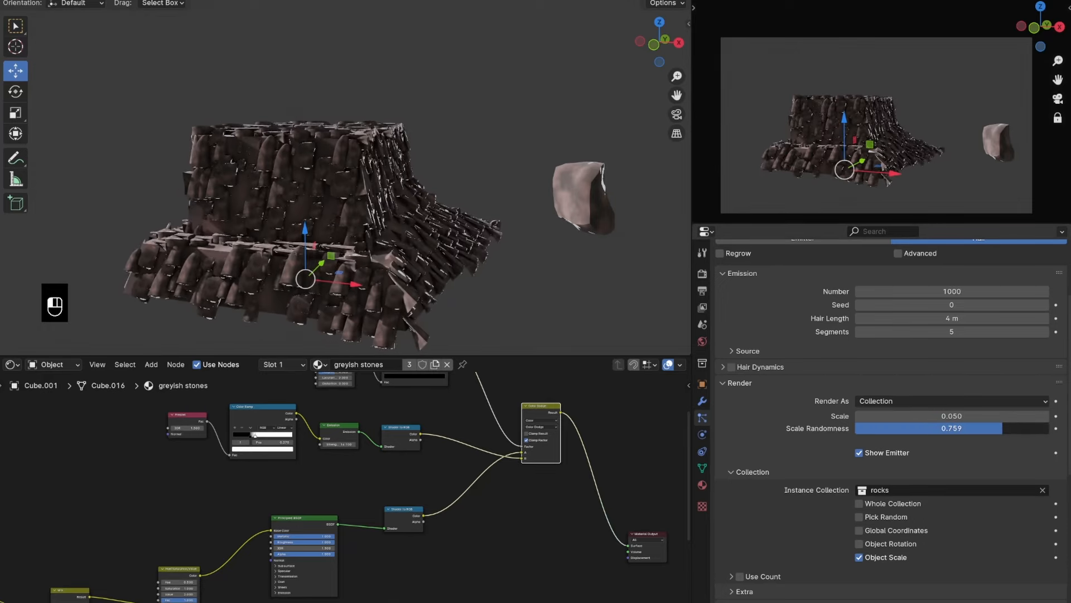
left_click(951, 412)
type(".14")
key("Return")
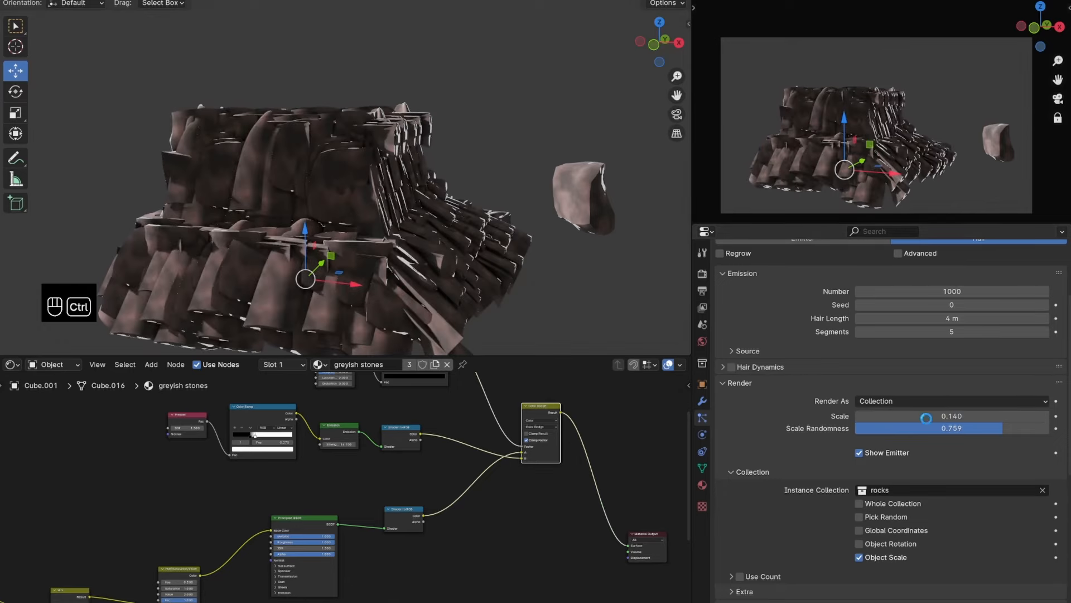
key("ctrl+s")
scroll(980, 441, "up", 5)
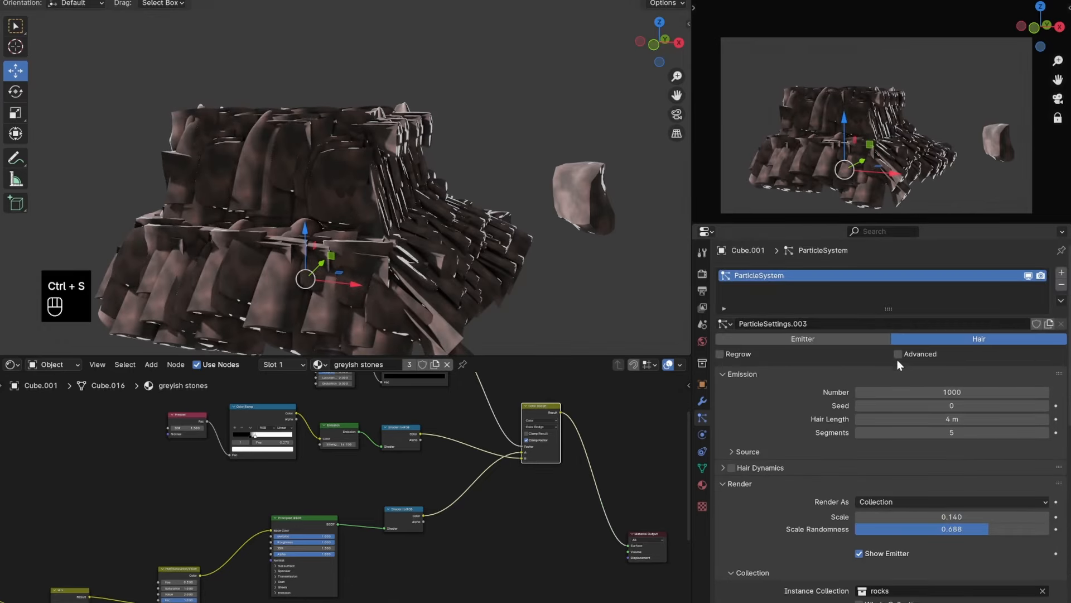
Enable the Advanced hair settings, set the particle number to 350 and reduce the hair length to 3 m.
left_click(897, 355)
left_click(940, 394)
type("350")
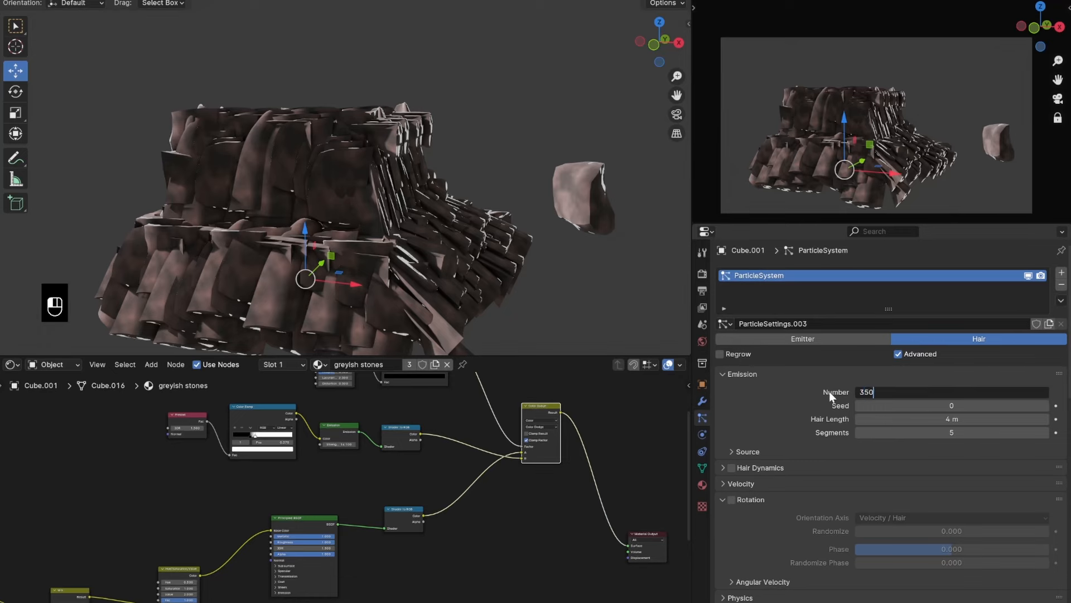
key("Return")
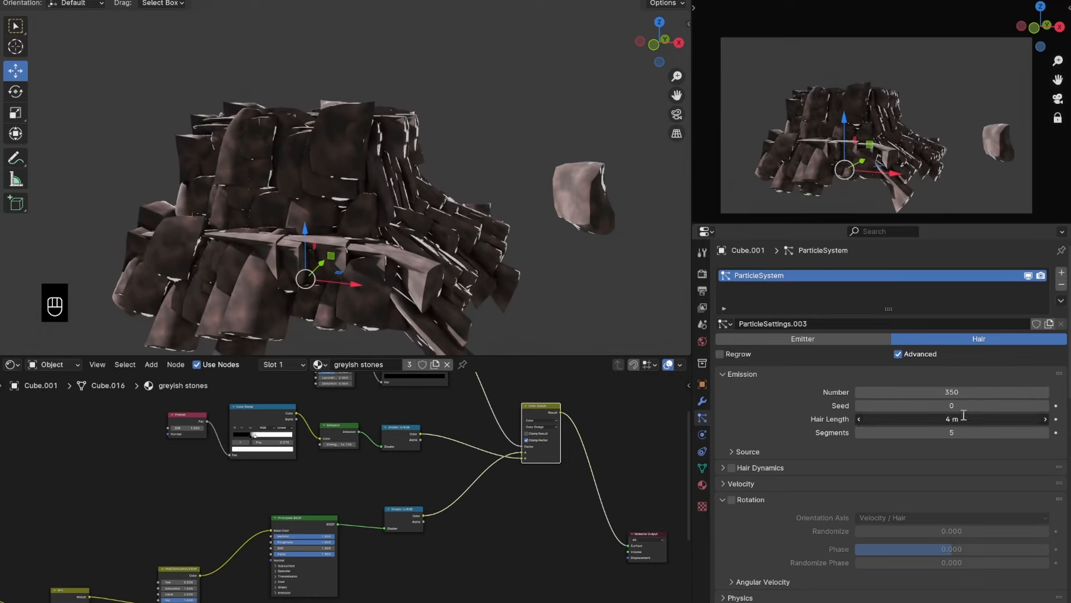
left_click(859, 418)
scroll(731, 450, "down", 2)
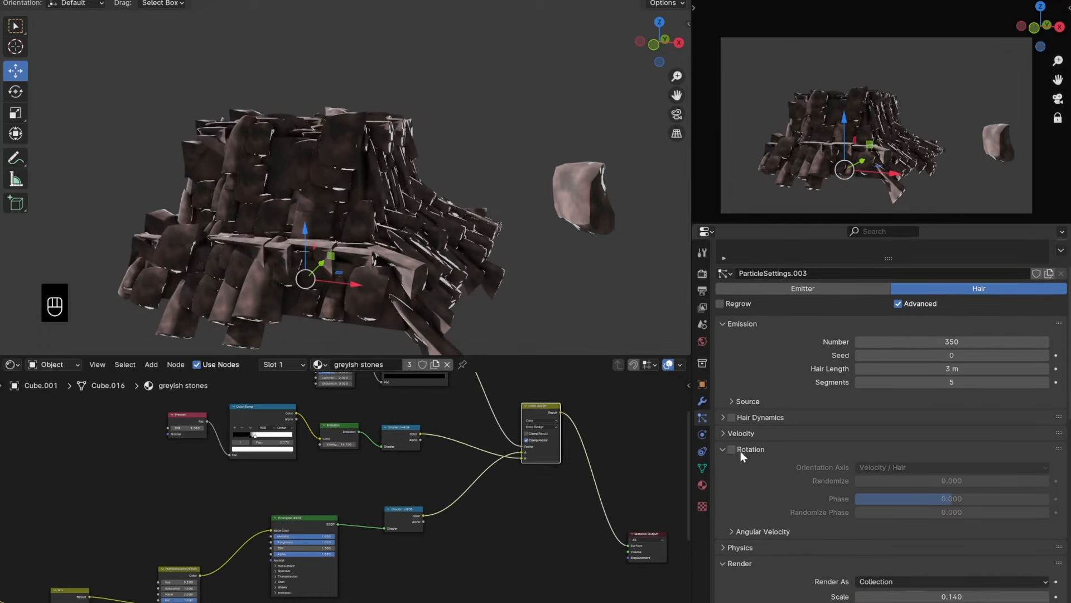
Enable particle rotation and set its orientation axis to Object Y.
left_click(731, 450)
key("ctrl+s")
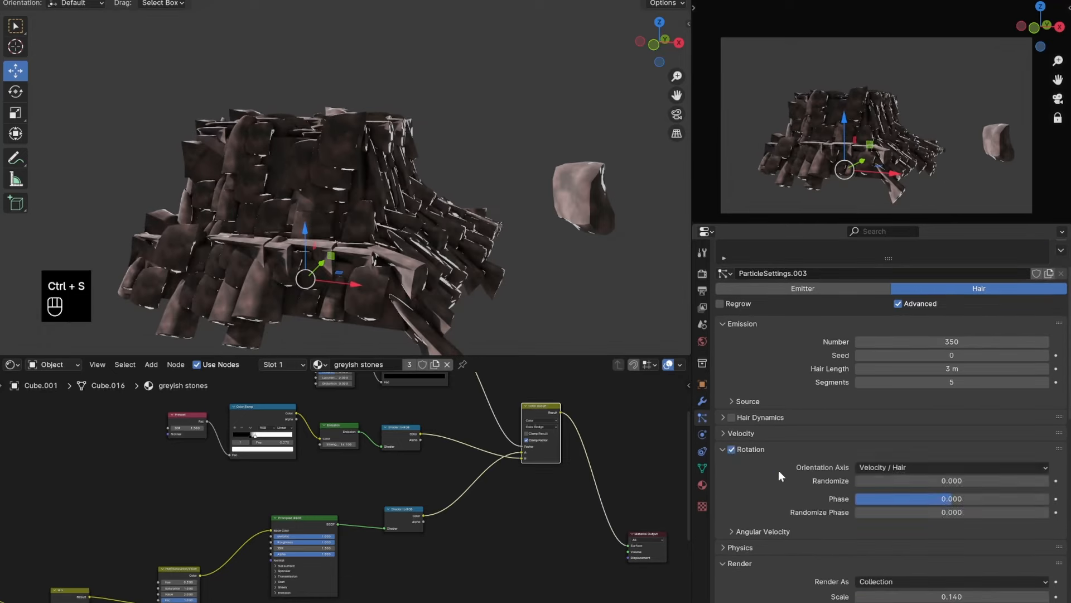
left_click(902, 466)
left_click(890, 579)
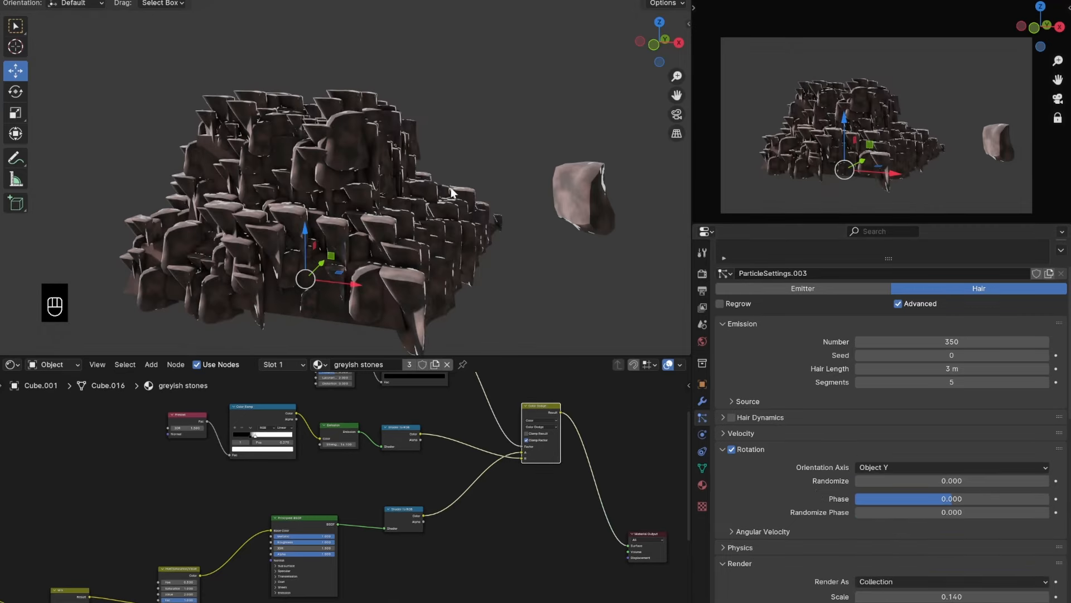
Set rotation Randomize to 0.090, Phase to -0.04 and Randomize Phase to 0.090, and save the file.
left_click_drag(960, 481, 973, 481)
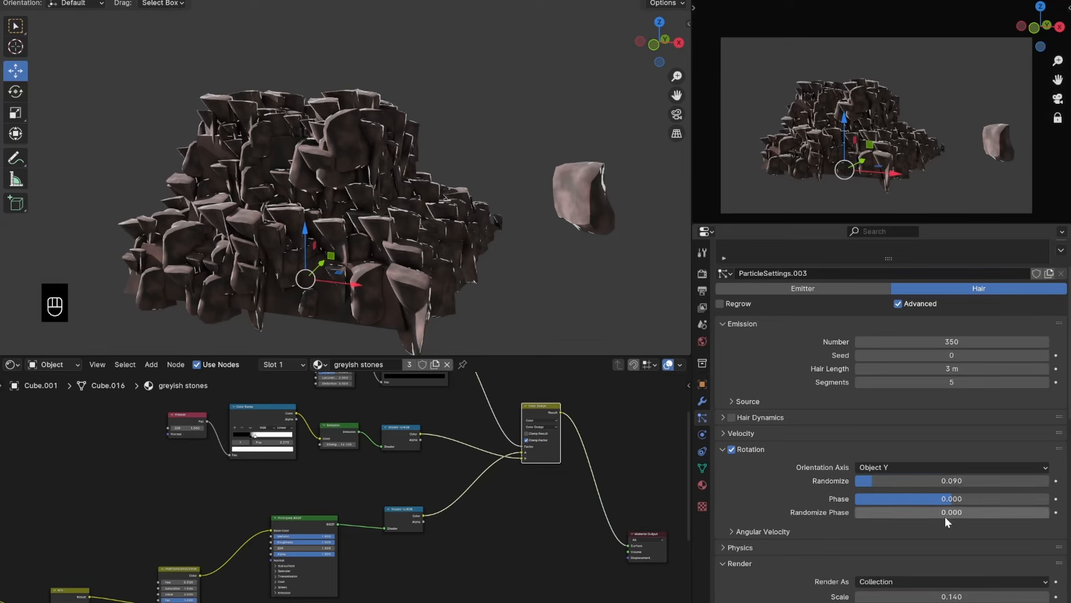
left_click(947, 501)
type("-0.0")
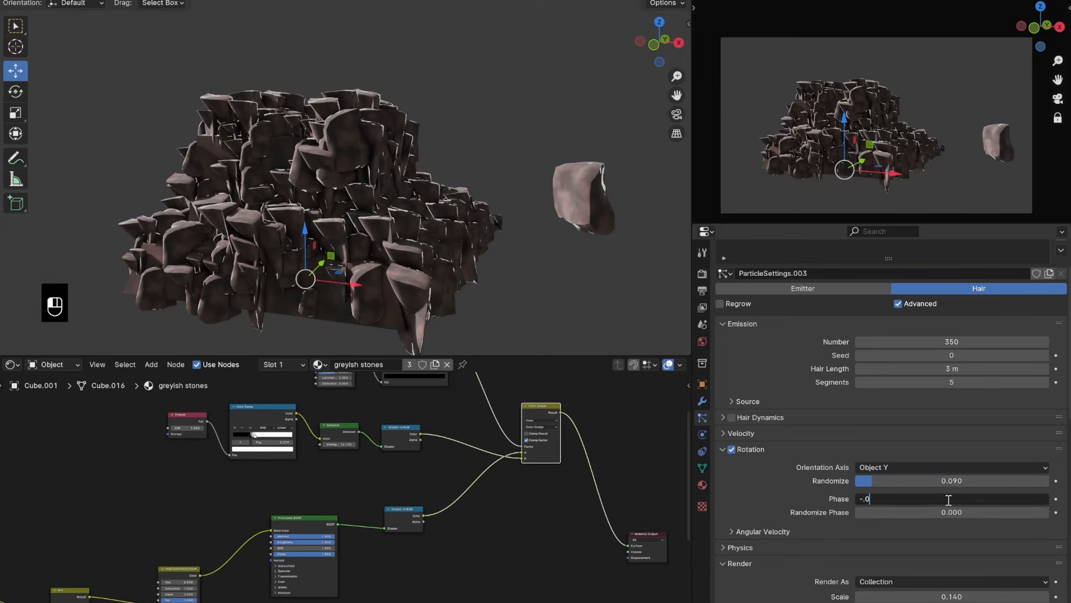
type("4")
key("Return")
left_click_drag(943, 512, 958, 512)
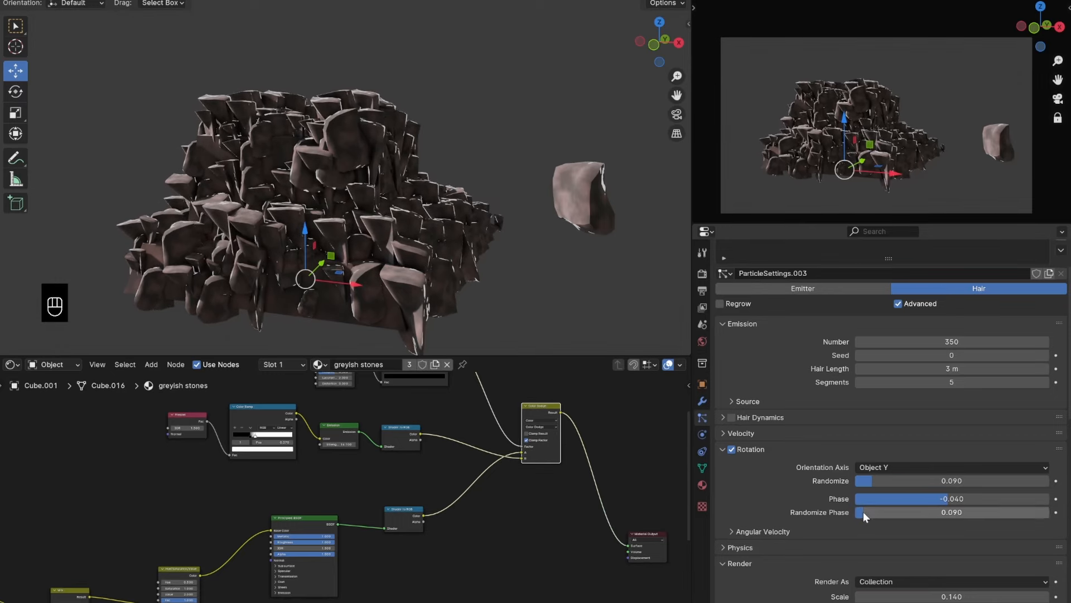
key("ctrl+s")
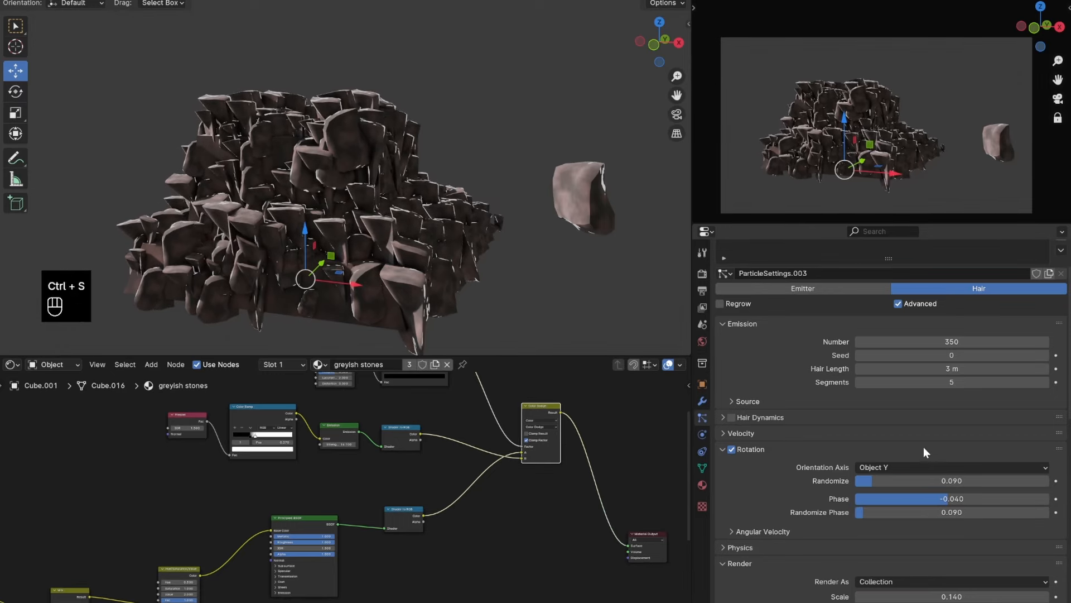
Save the file and assign the vertex group named Group to the particle system's Density.
scroll(851, 444, "down", 10)
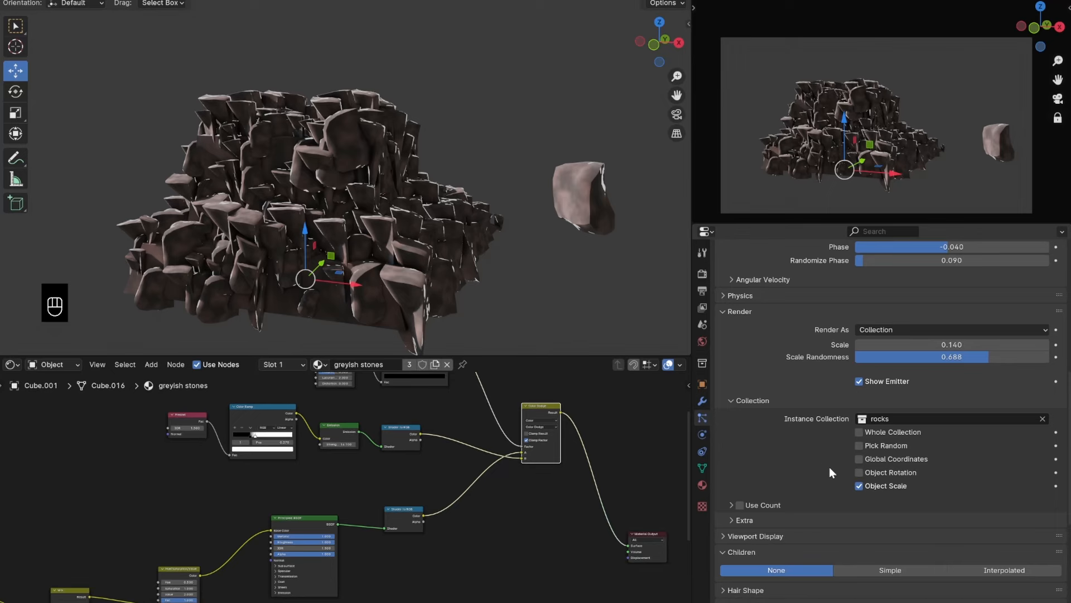
key("ctrl+s")
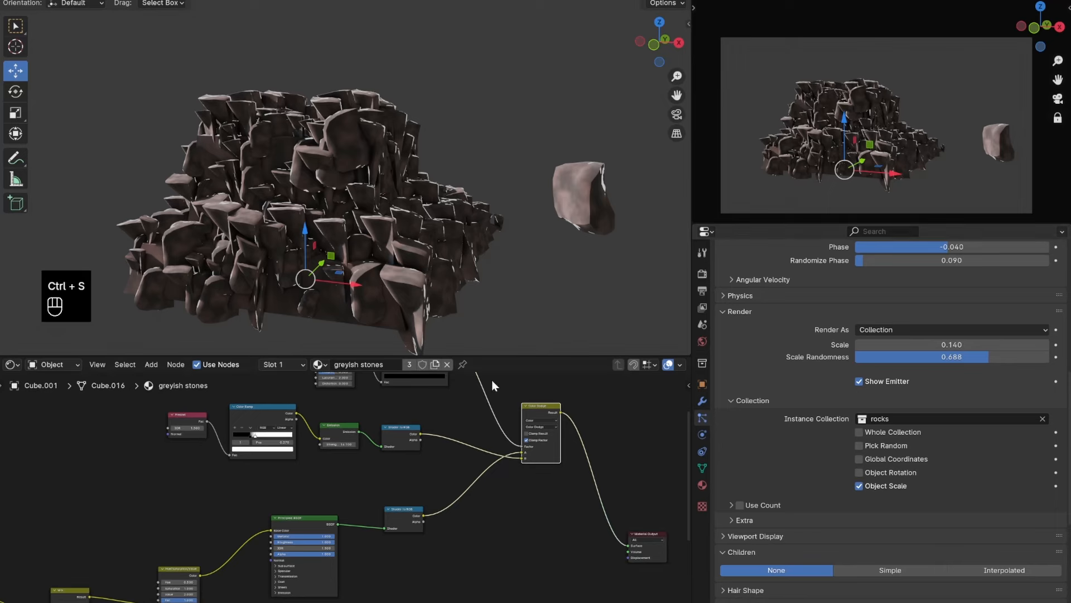
scroll(909, 494, "down", 7)
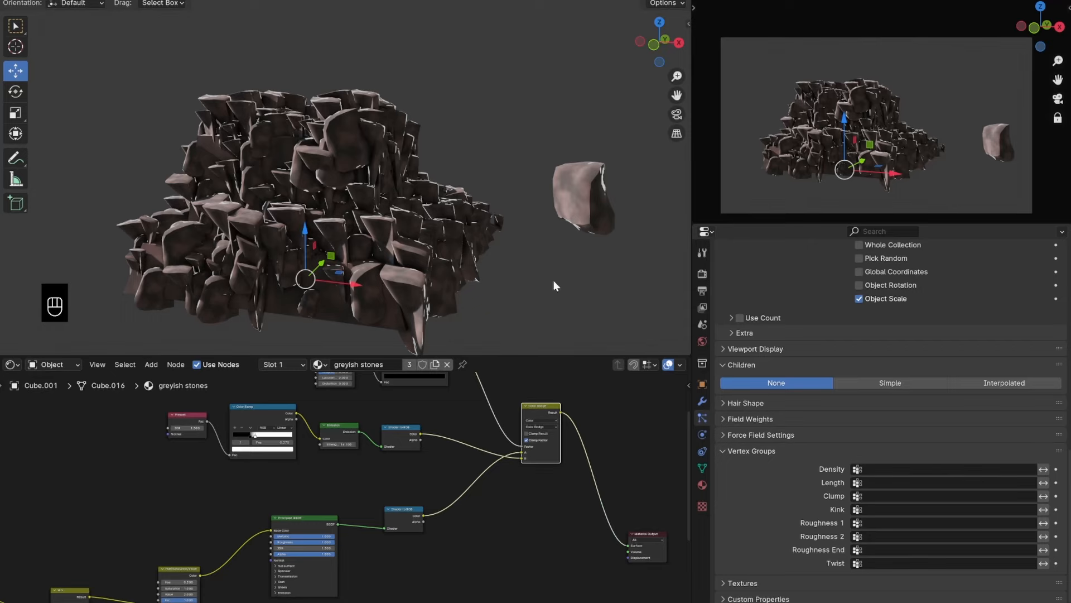
left_click(906, 469)
left_click(896, 488)
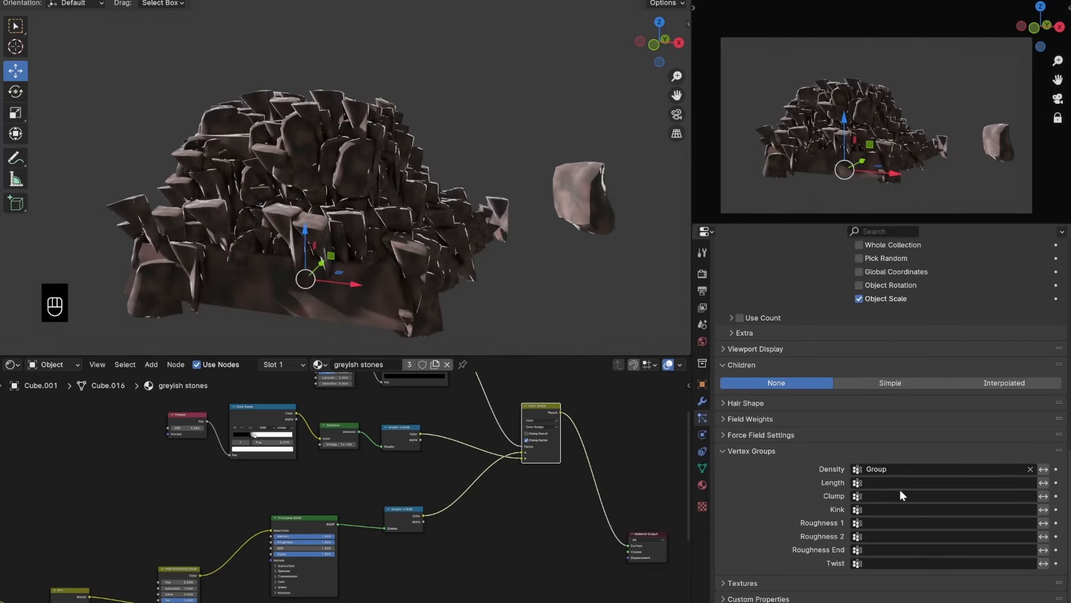
Set the particle emission seed to 4 and save the file.
mouse_move(509, 257)
middle_mouse_down()
mouse_move(527, 258)
mouse_move(507, 256)
middle_mouse_up()
scroll(894, 390, "up", 4)
scroll(895, 395, "up", 10)
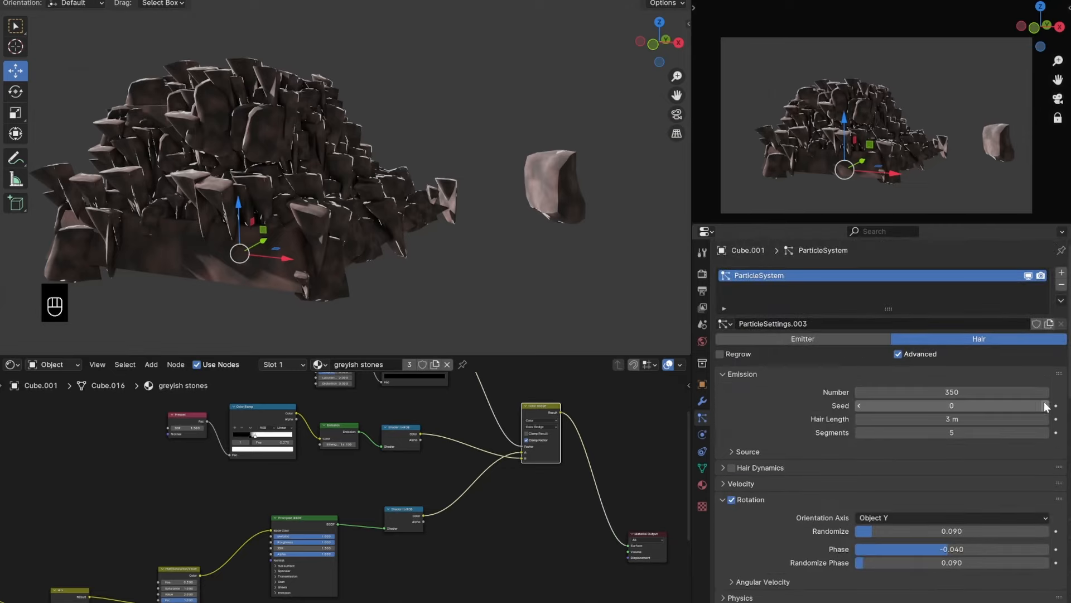
left_click(1045, 405)
left_click(1045, 405)
left_click(1045, 405)
left_click(1045, 405)
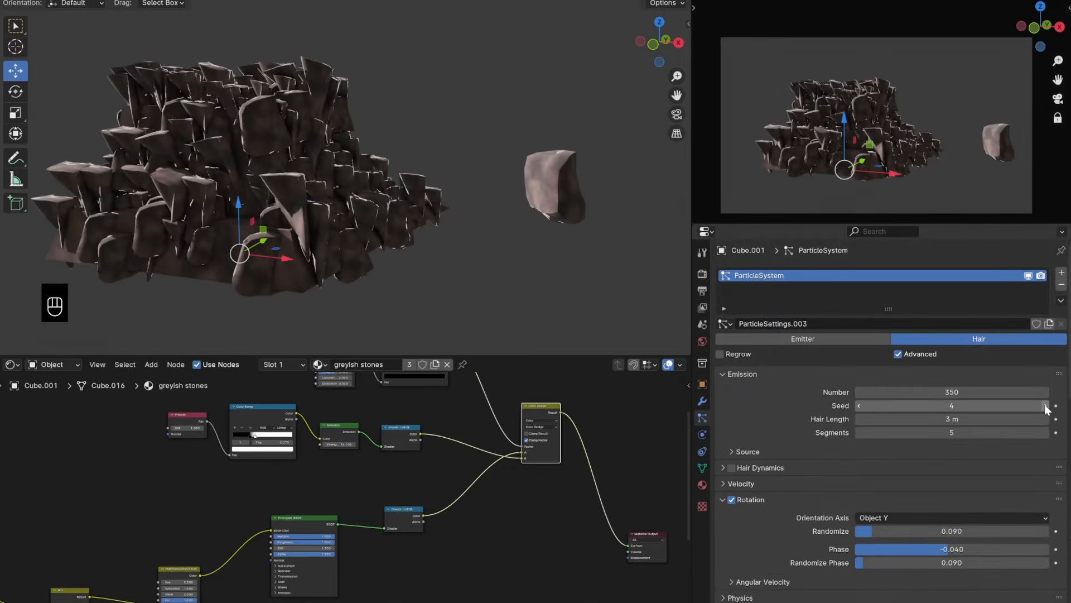
key("ctrl+s")
scroll(514, 231, "up", 5)
scroll(518, 225, "down", 4)
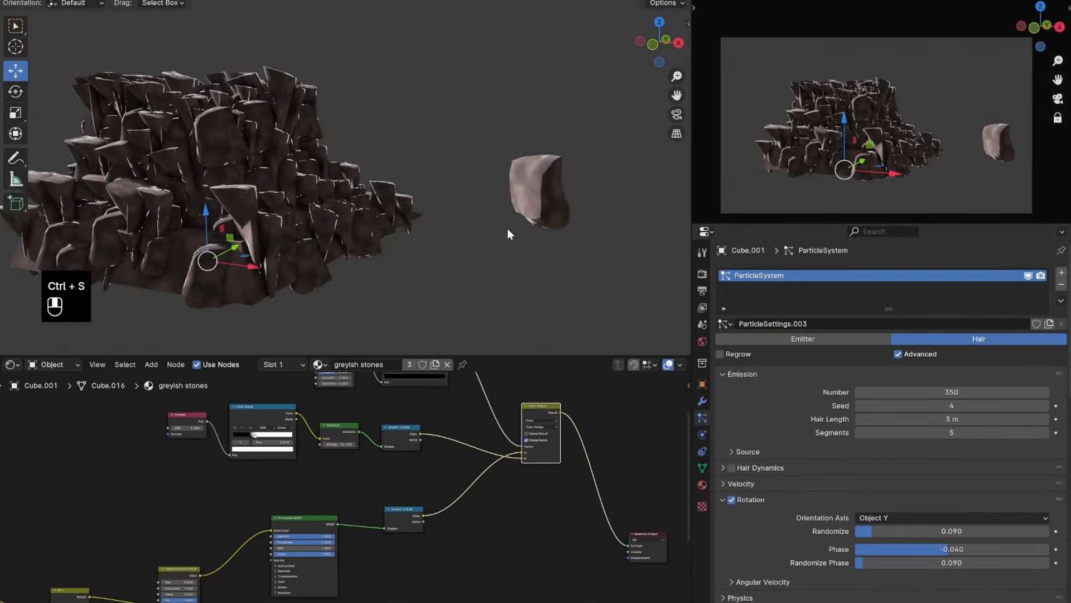
Move the black stop of the Color Ramp fed by the noise of scale 4.600 to about 0.323, and save the file.
middle_click_drag(492, 230, 454, 295)
middle_click_drag(390, 466, 487, 520)
scroll(352, 505, "up", 11)
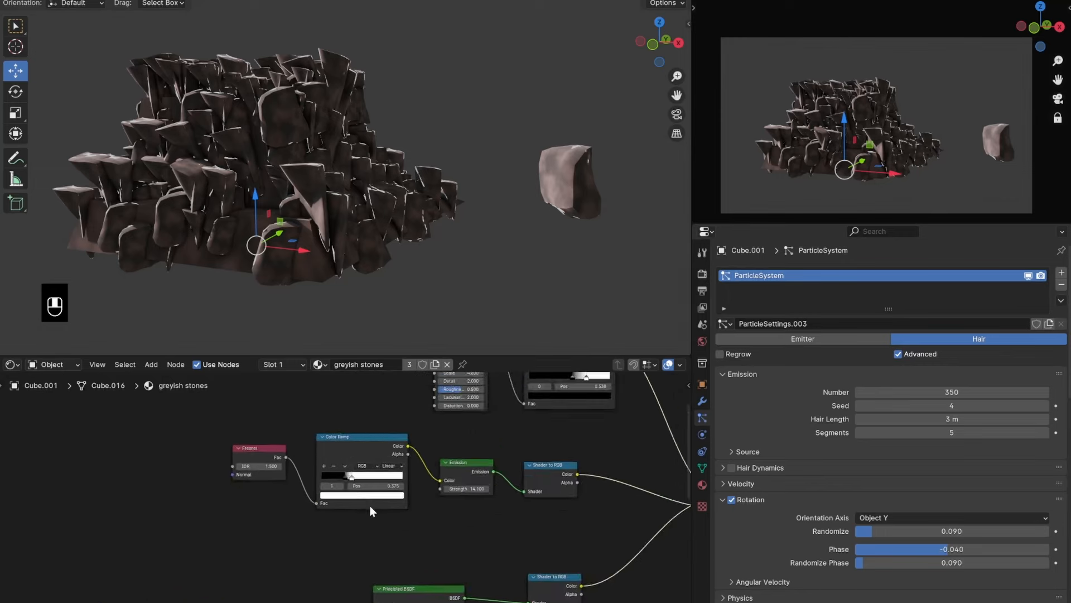
middle_click_drag(350, 471, 111, 591)
scroll(504, 415, "up", 1)
left_click_drag(500, 419, 468, 418)
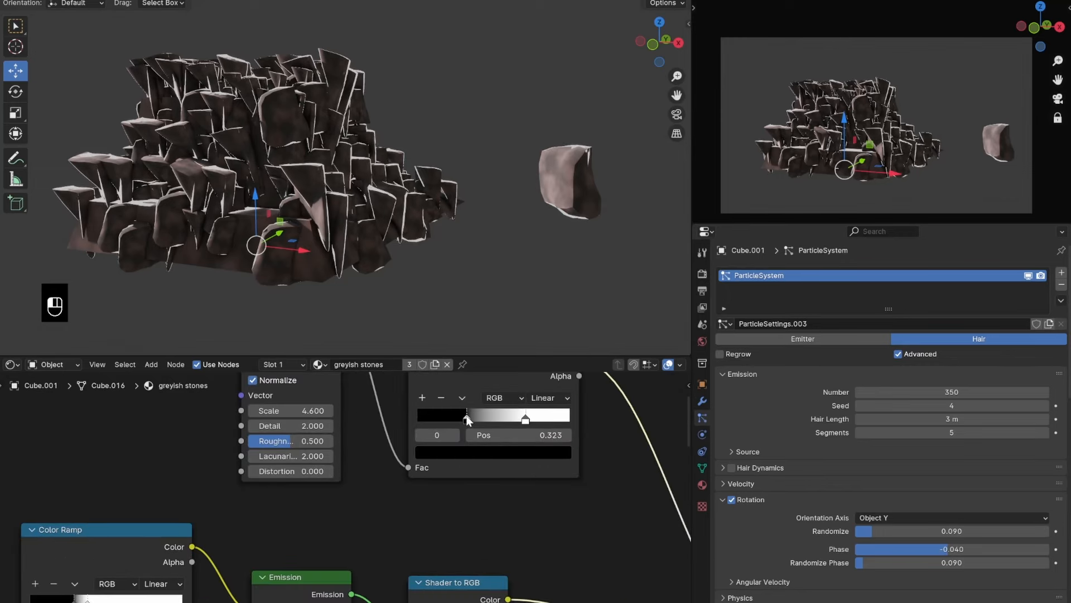
scroll(460, 263, "down", 4)
mouse_move(460, 264)
middle_mouse_down()
mouse_move(474, 261)
mouse_move(462, 262)
middle_mouse_up()
key("ctrl+s")
scroll(457, 265, "up", 3)
scroll(444, 269, "down", 3)
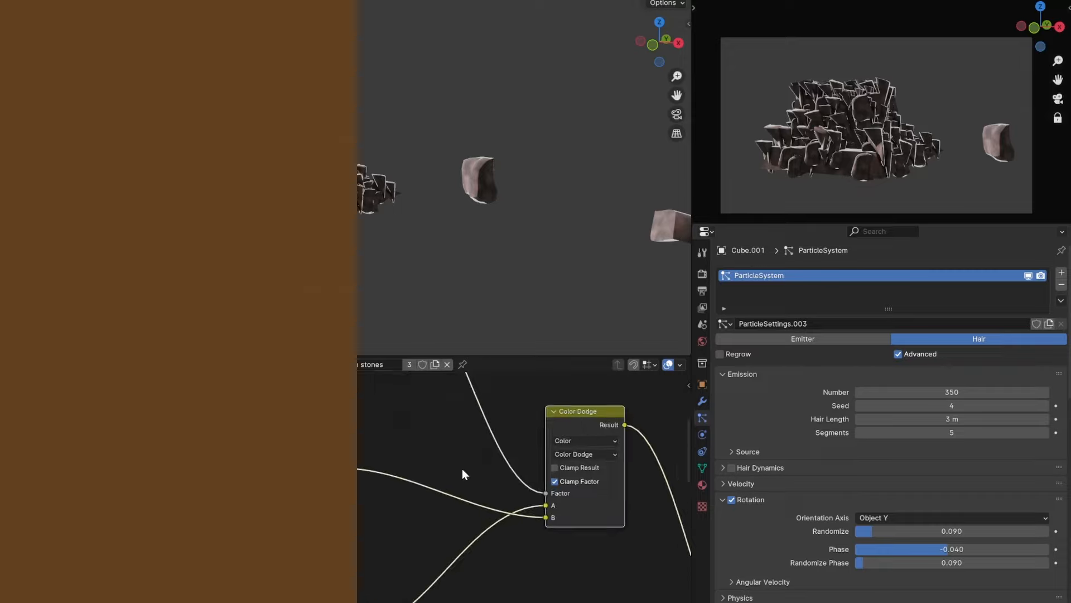
Deselect the ground plane, save the file, and hide the rock cliff.
key("Tab")
key("Tab")
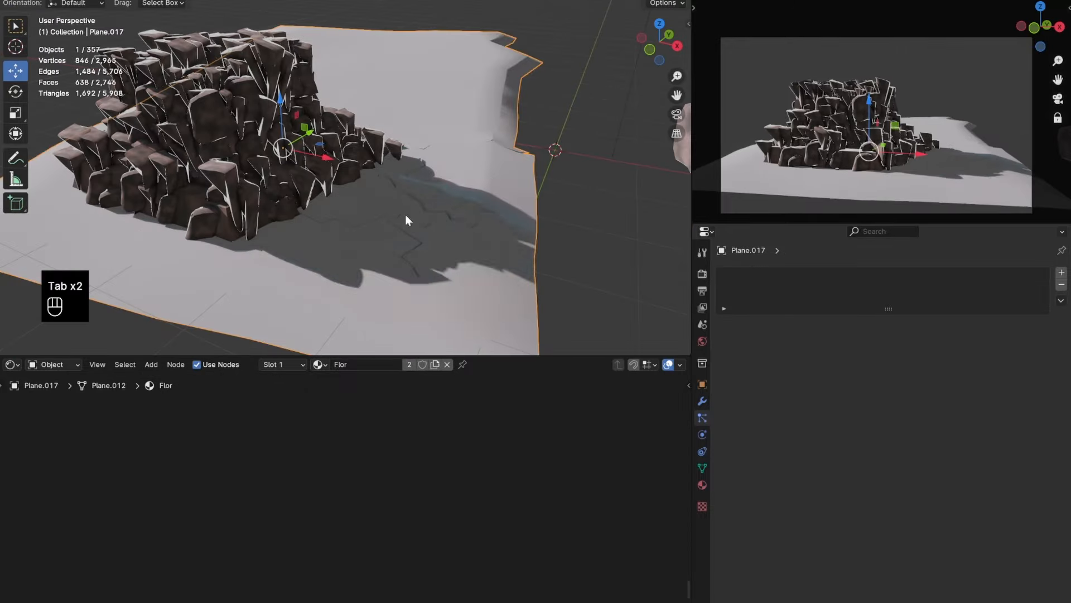
left_click(547, 126)
key("ctrl+s")
middle_click_drag(363, 145, 433, 87)
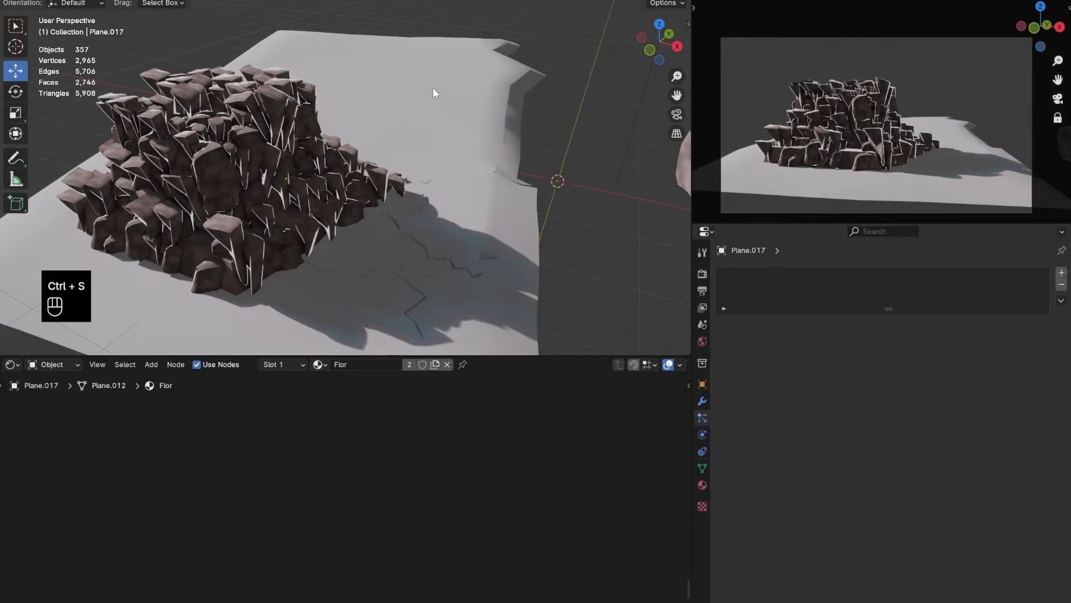
left_click(383, 177)
key("h")
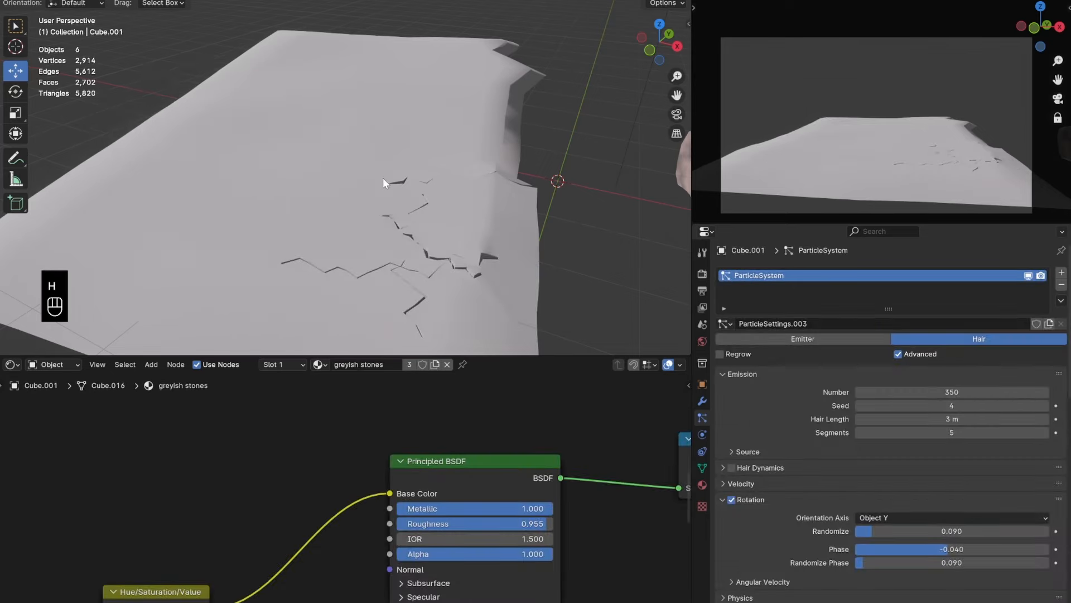
Add a cube at a new 3D cursor position on the ground, raise it about 1.19 m and flatten it along Y into a thin wall.
right_click(304, 213, "shift")
key("shift+a")
mouse_move(391, 134)
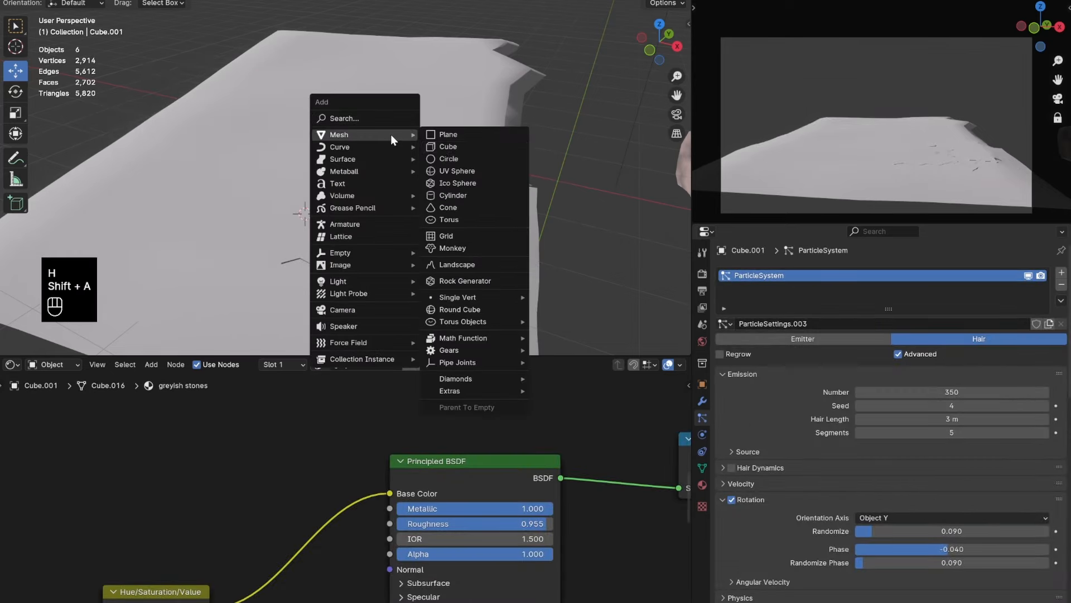
left_click(445, 146)
left_click_drag(298, 159, 301, 60)
key("s")
key("y")
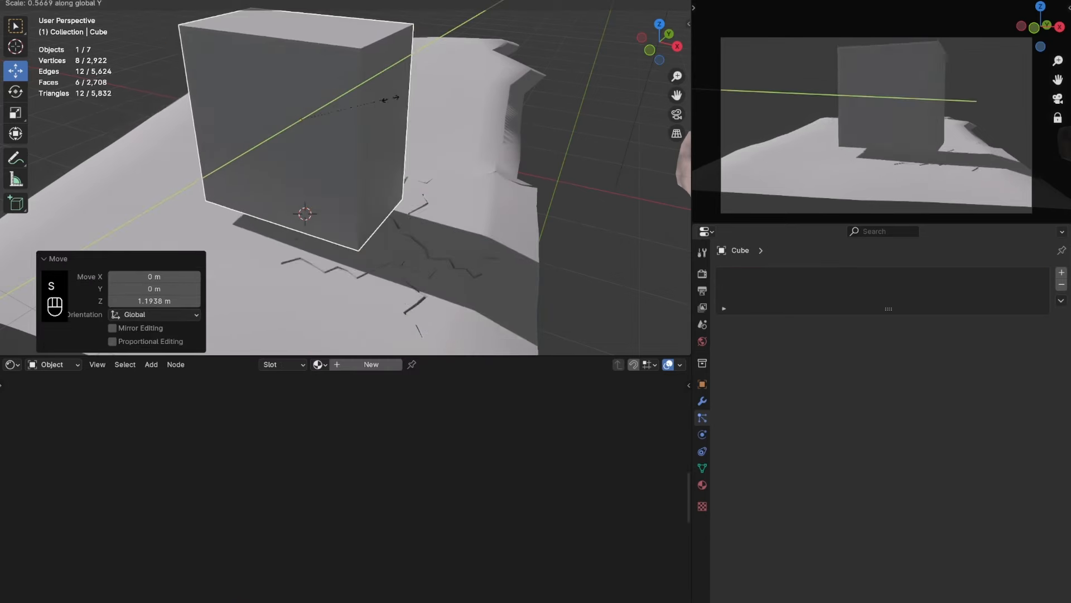
left_click(304, 107)
Scale the whole wall mesh to about 0.331 along Y in edit mode.
key("Tab")
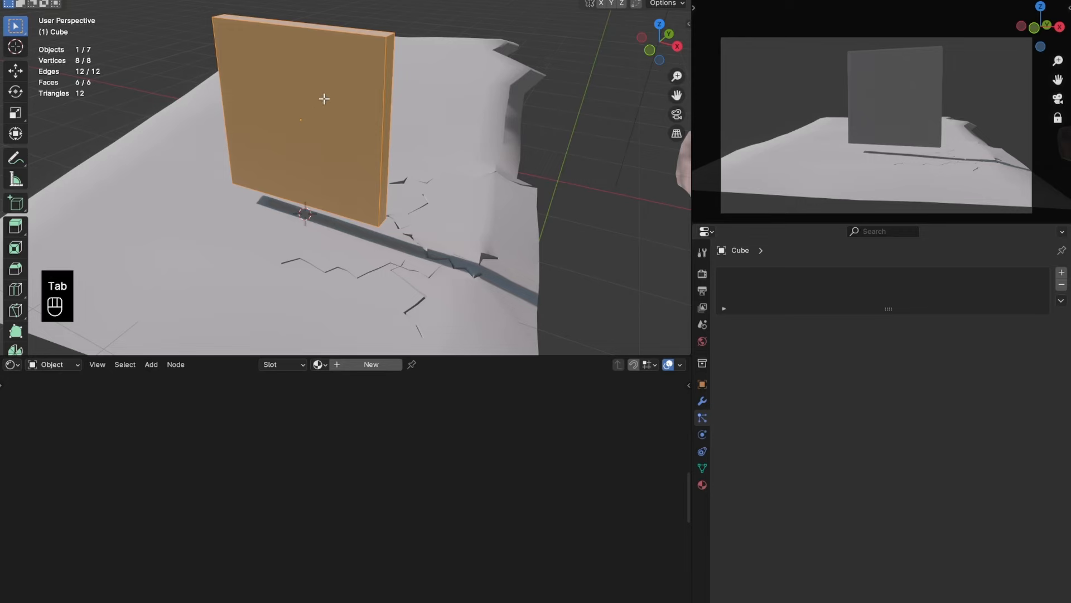
key("3")
left_click(387, 84)
key("KP_7")
middle_click_drag(490, 225, 371, 13, "shift")
scroll(424, 134, "up", 3)
middle_click_drag(423, 134, 420, 109, "shift")
scroll(492, 110, "up", 3)
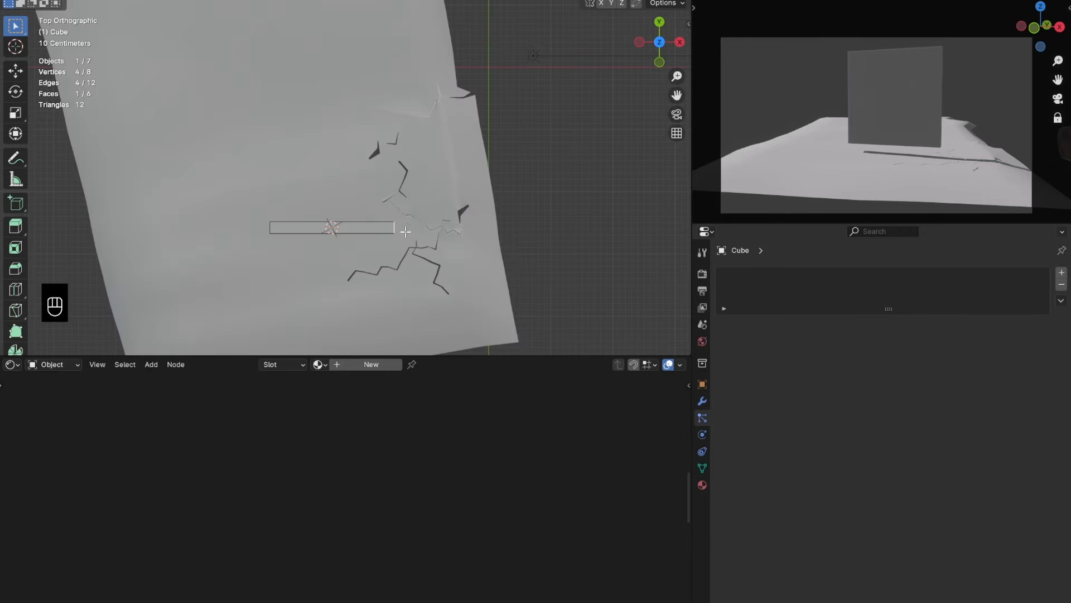
key("g")
right_click(437, 205)
key("a")
key("s")
middle_click(415, 149)
left_click(355, 197)
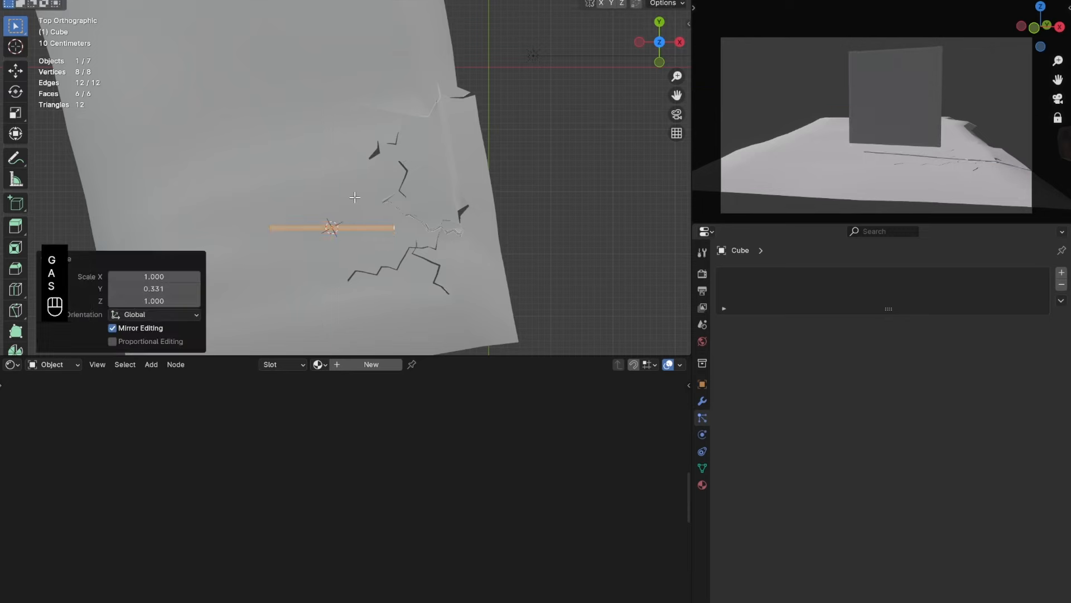
Extrude and reposition the wall's end face repeatedly from above to form a four-panel zigzag wall, saving the file.
left_click(401, 226)
key("ctrl+s")
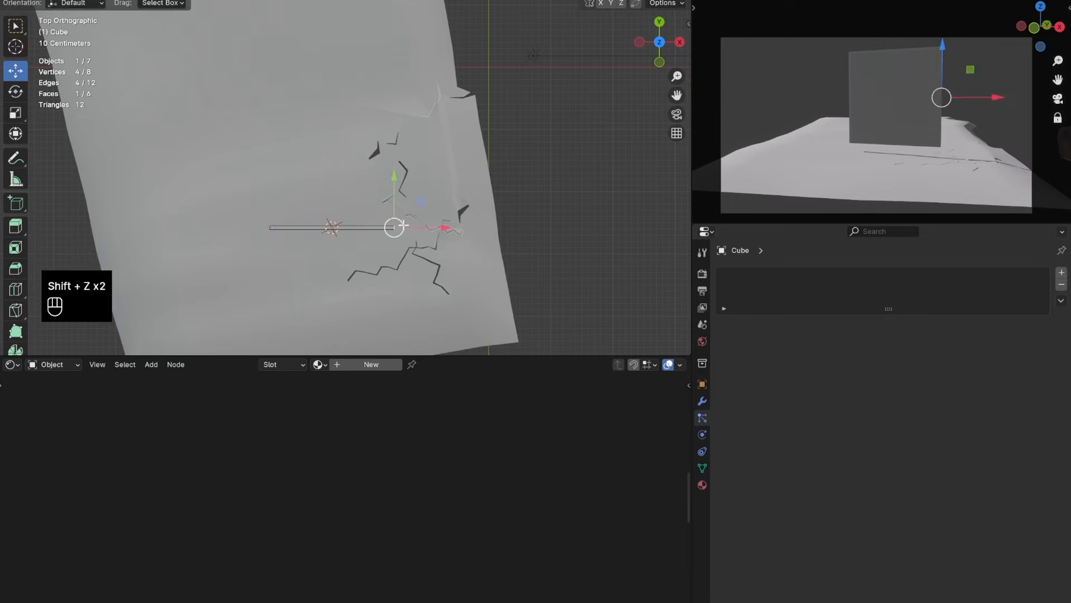
key("e")
left_click(347, 212)
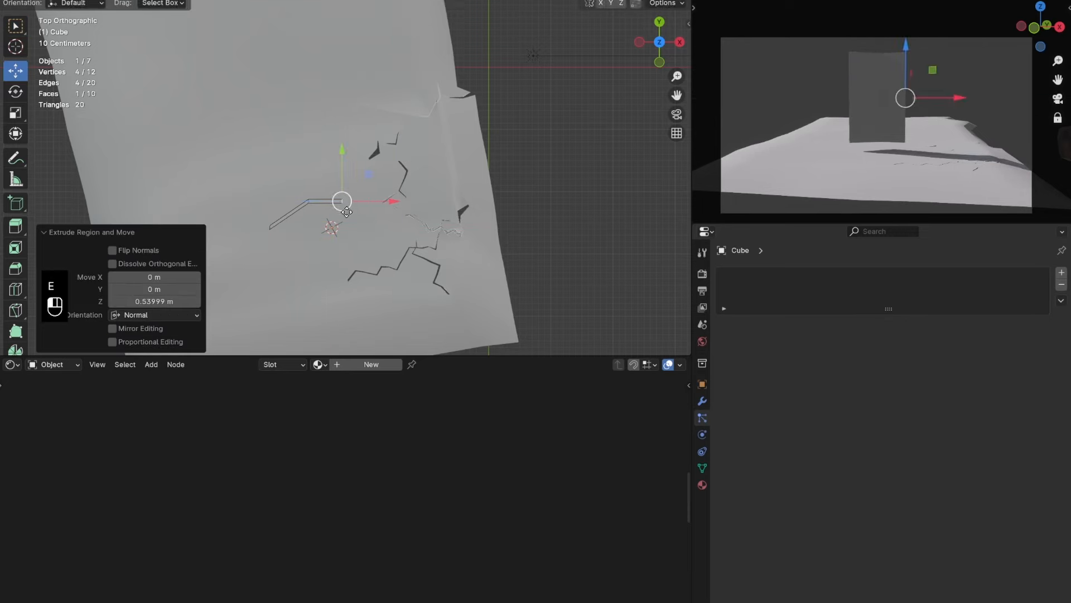
left_click_drag(347, 212, 349, 232)
key("e")
right_click(383, 212)
key("g")
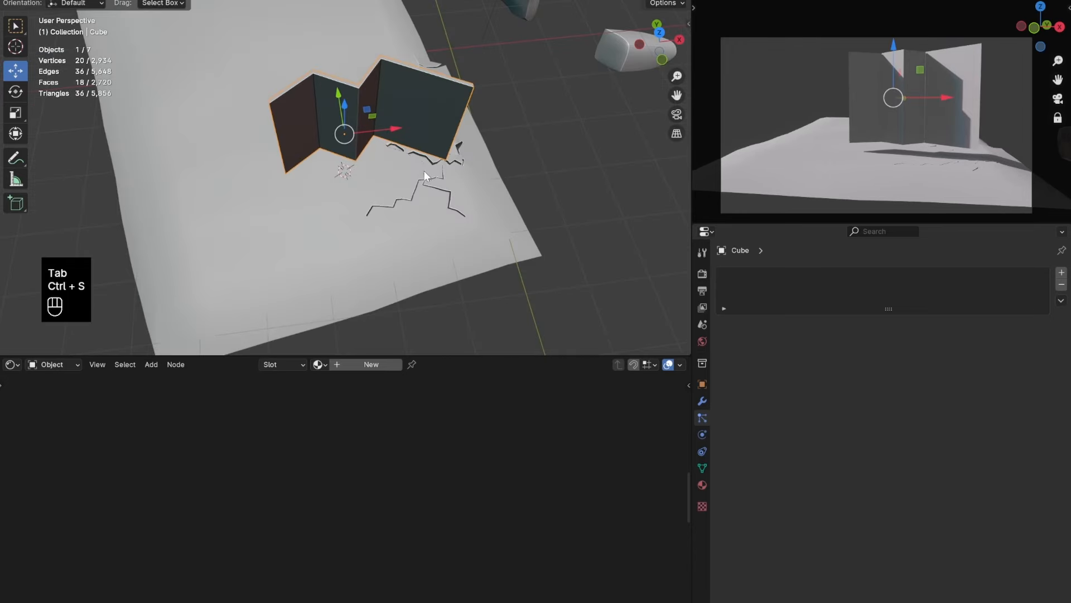
Add two horizontal loop cuts around the zigzag wall and one centred vertical cut in its second panel.
key("Tab")
key("ctrl+r")
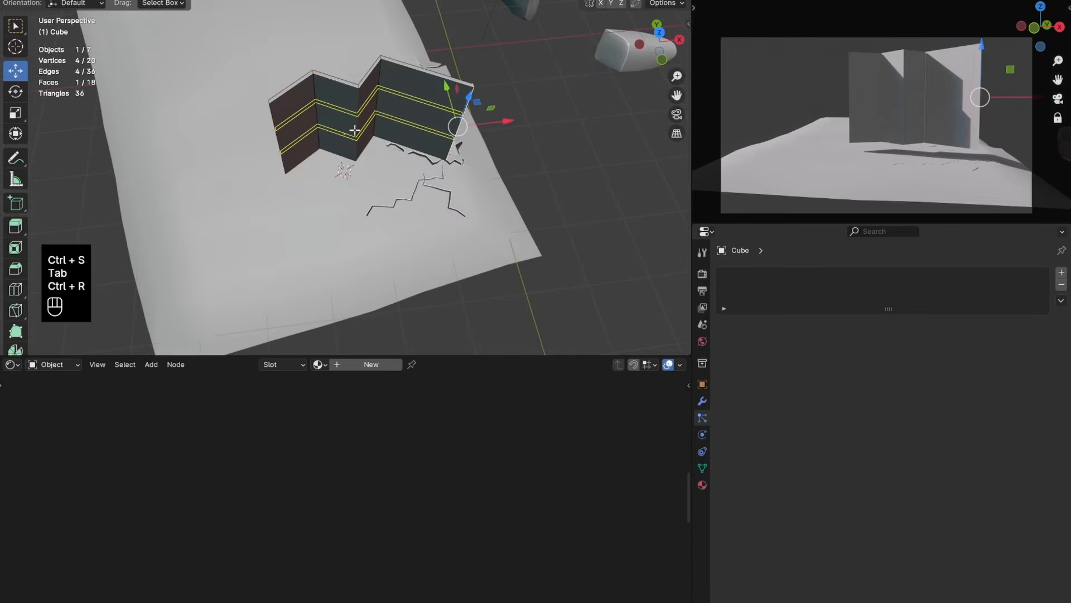
left_click(355, 130)
right_click(355, 130)
key("ctrl+r")
left_click(338, 89)
right_click(338, 89)
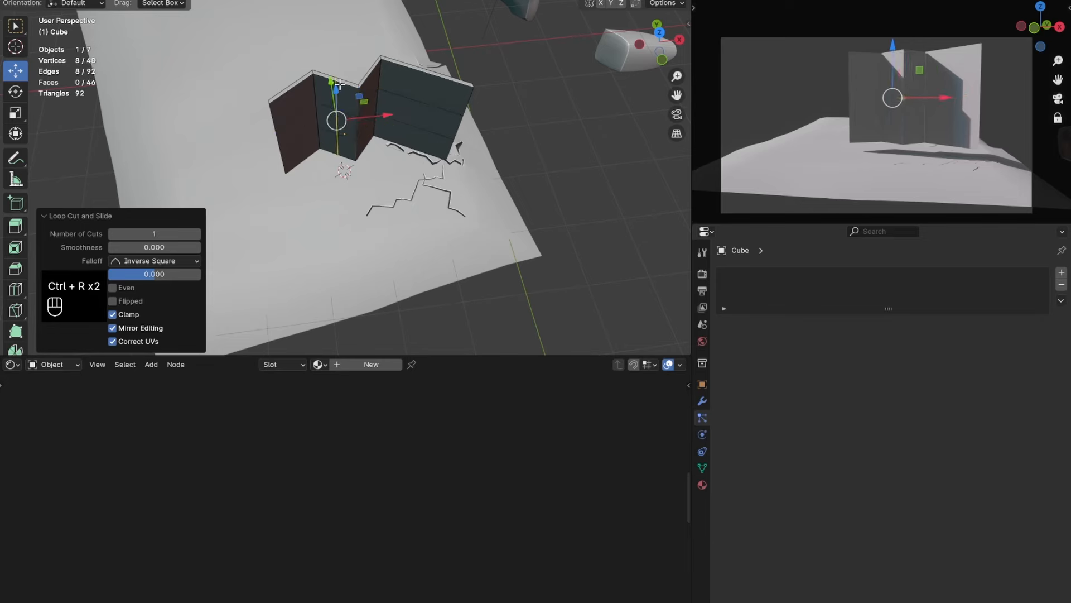
Add centred vertical loop cuts to the wall's first and last panels, and bevel the cut in the last panel.
key("ctrl+r")
left_click(298, 85)
right_click(297, 85)
key("ctrl+r")
left_click(432, 73)
right_click(432, 73)
key("ctrl+b")
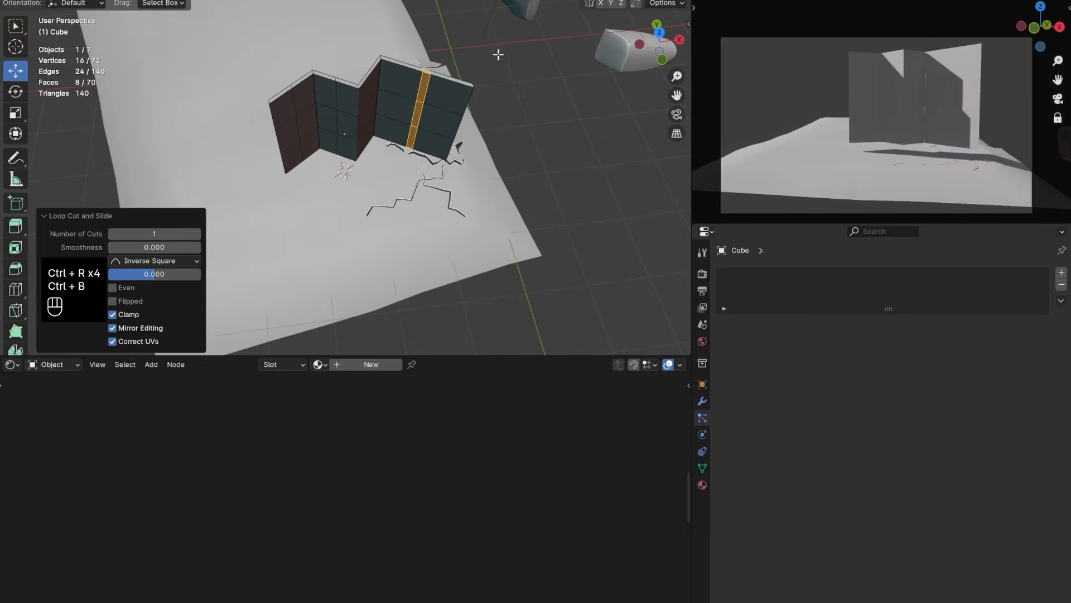
left_click(536, 67)
Return to object mode, save the file, and add a Displace modifier to the zigzag wall.
key("Tab")
key("ctrl+s")
left_click(702, 399)
left_click(839, 272)
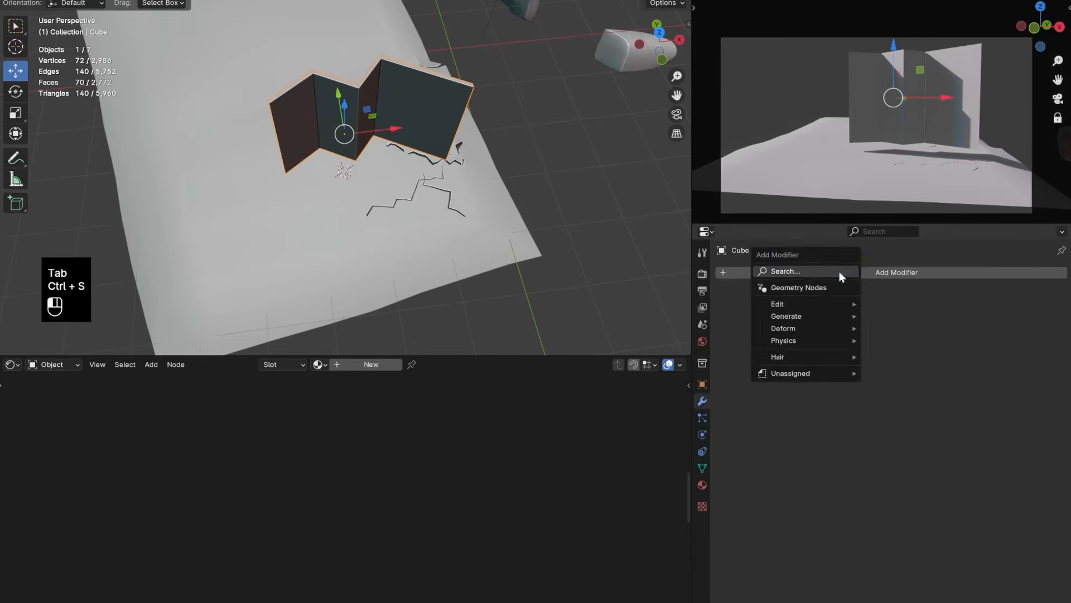
left_click(840, 271)
type("di")
left_click(883, 291)
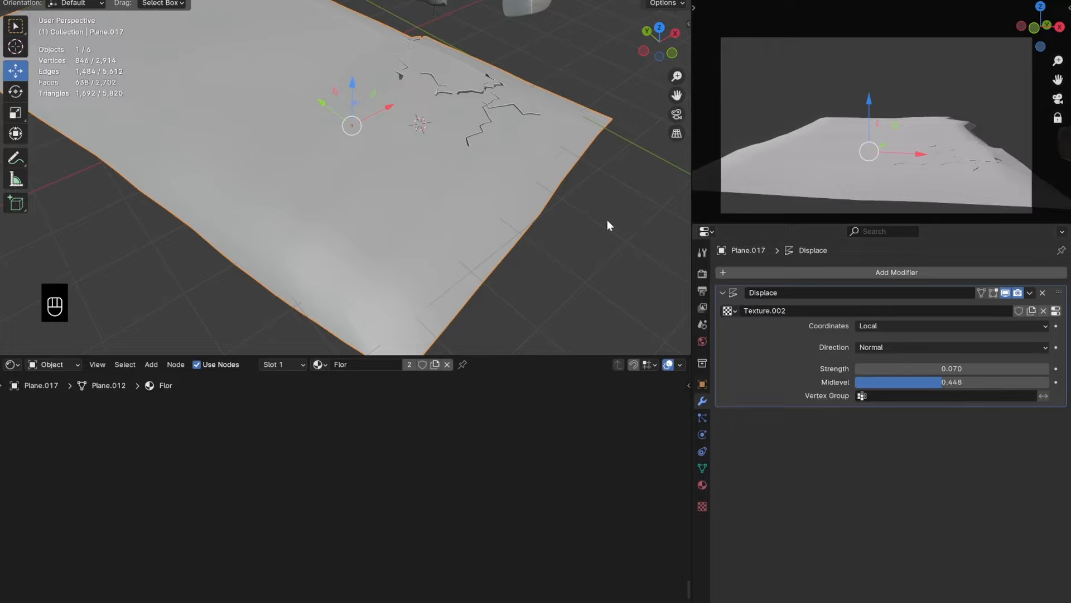
Reveal the hidden cliff and select the single rock beside the ground.
key("alt+h")
left_click(625, 185)
middle_click_drag(625, 186, 565, 208, "ctrl")
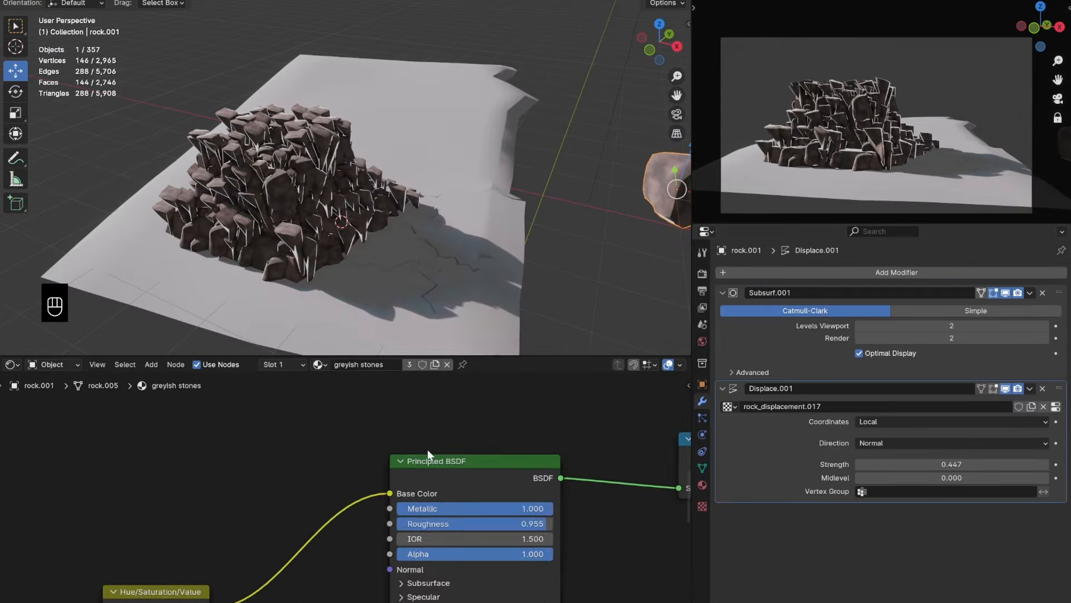
Copy the greyish stones nodes from Texture Coordinate through Hue/Saturation/Value, and save the file.
scroll(376, 480, "down", 5)
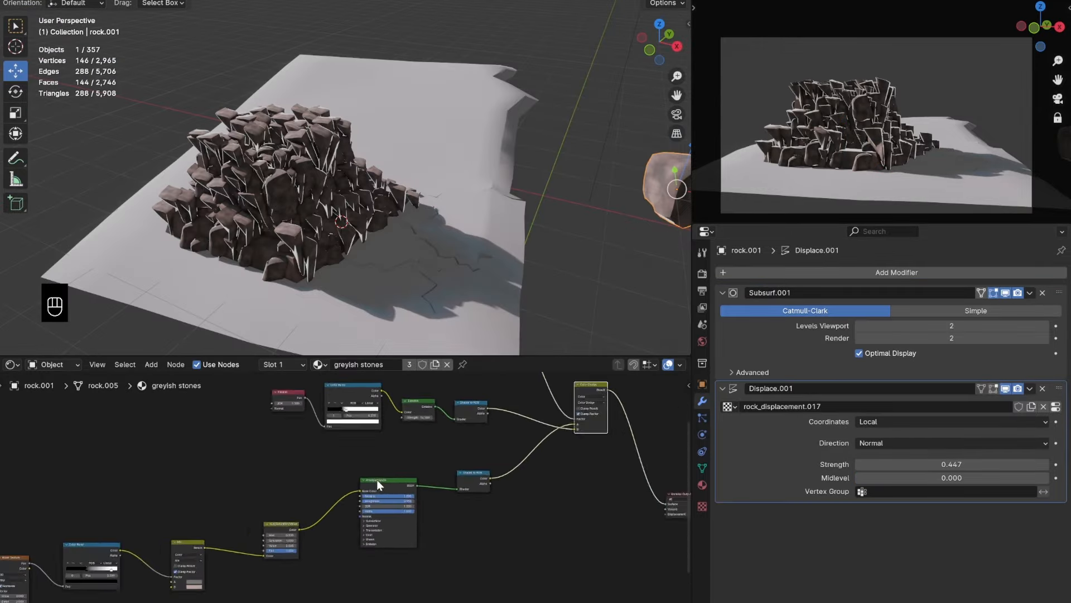
middle_click_drag(410, 446, 443, 429)
left_click_drag(442, 417, 49, 528)
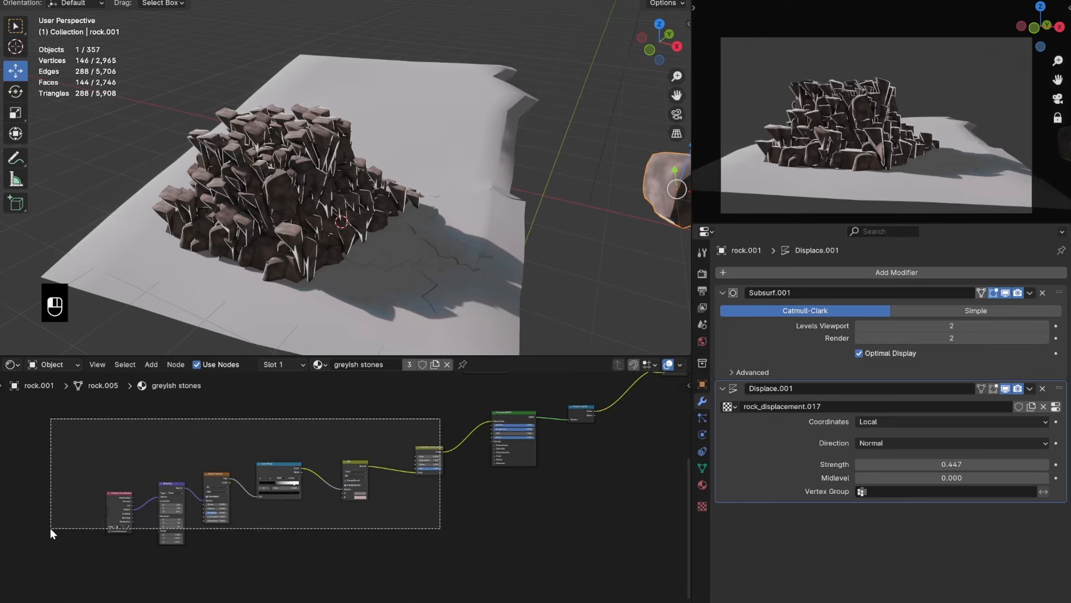
key("ctrl+c")
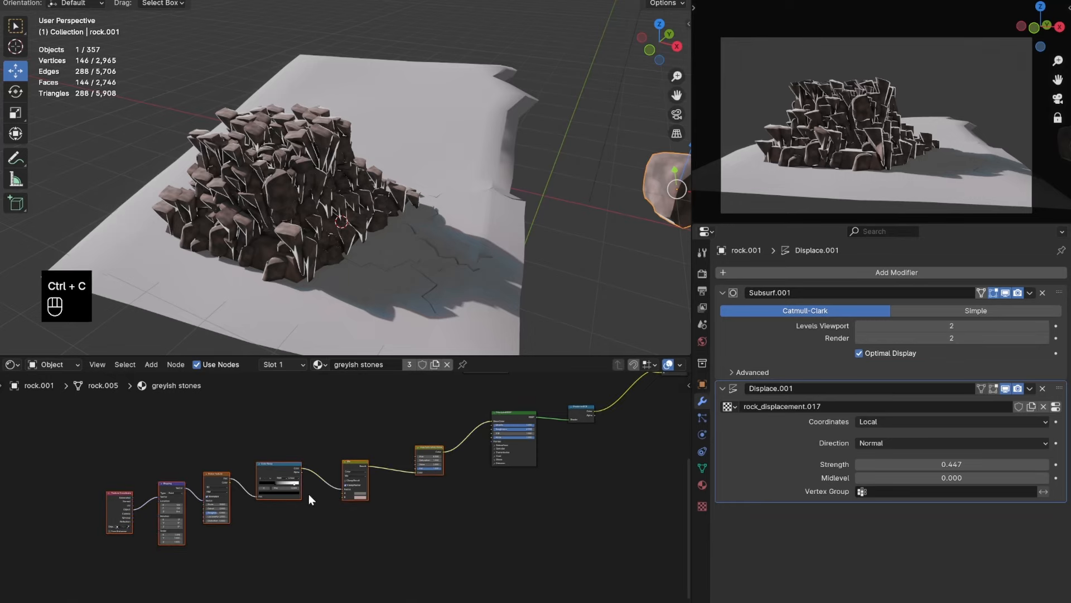
key("ctrl+s")
Paste the copied color nodes into the ground plane's Flor material and place them before the Principled BSDF.
left_click(461, 301)
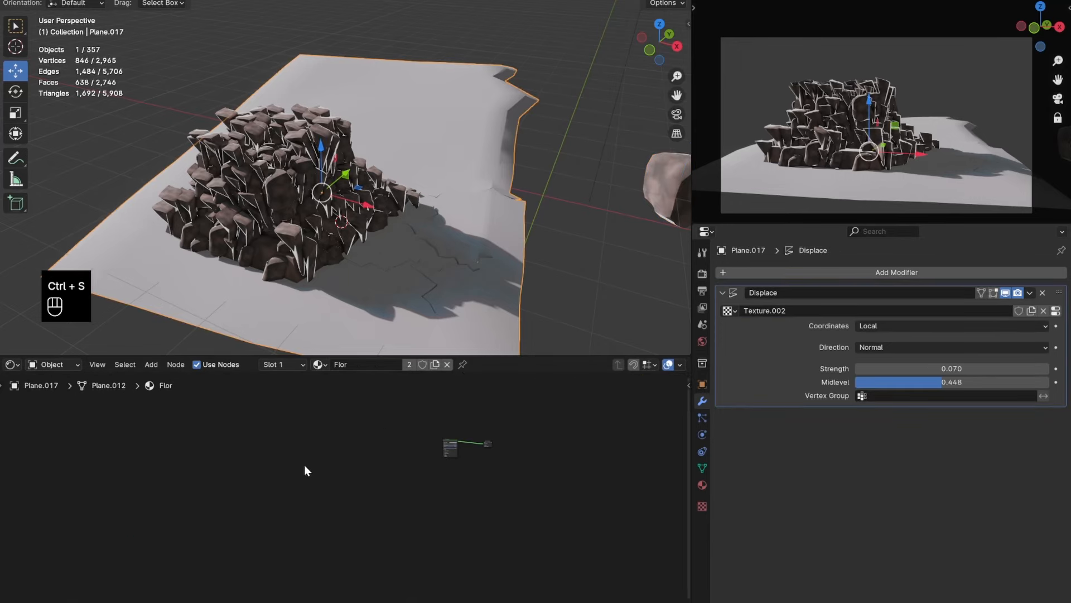
scroll(305, 468, "up", 4)
key("ctrl+v")
key("g")
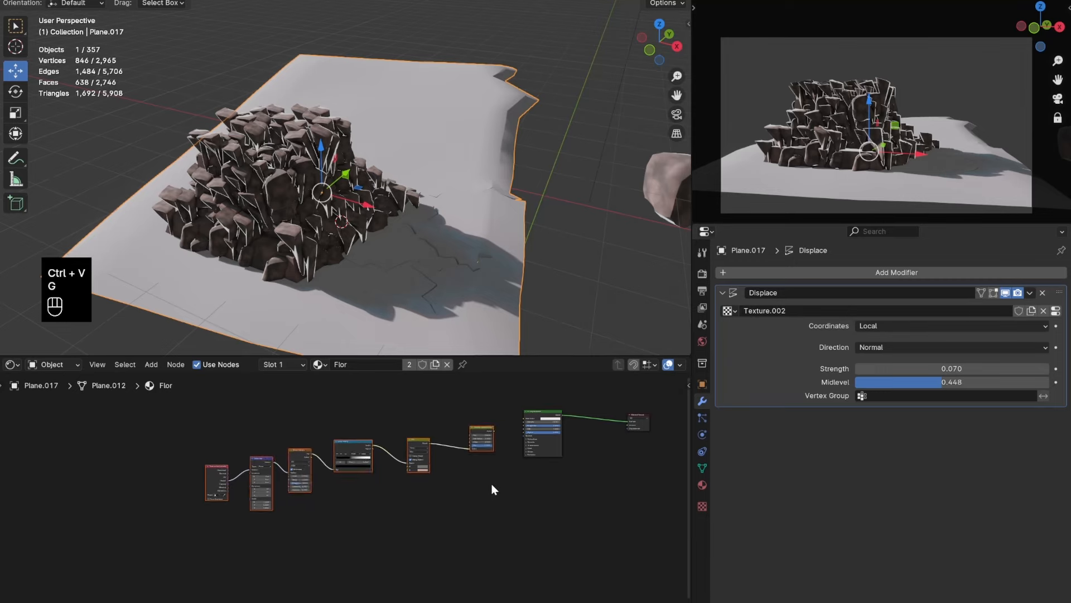
scroll(469, 481, "up", 1)
left_click(439, 518)
Connect the Hue/Saturation/Value Color output to the Principled BSDF Base Color in the Flor material.
middle_click_drag(502, 496, 412, 534)
scroll(426, 502, "up", 4)
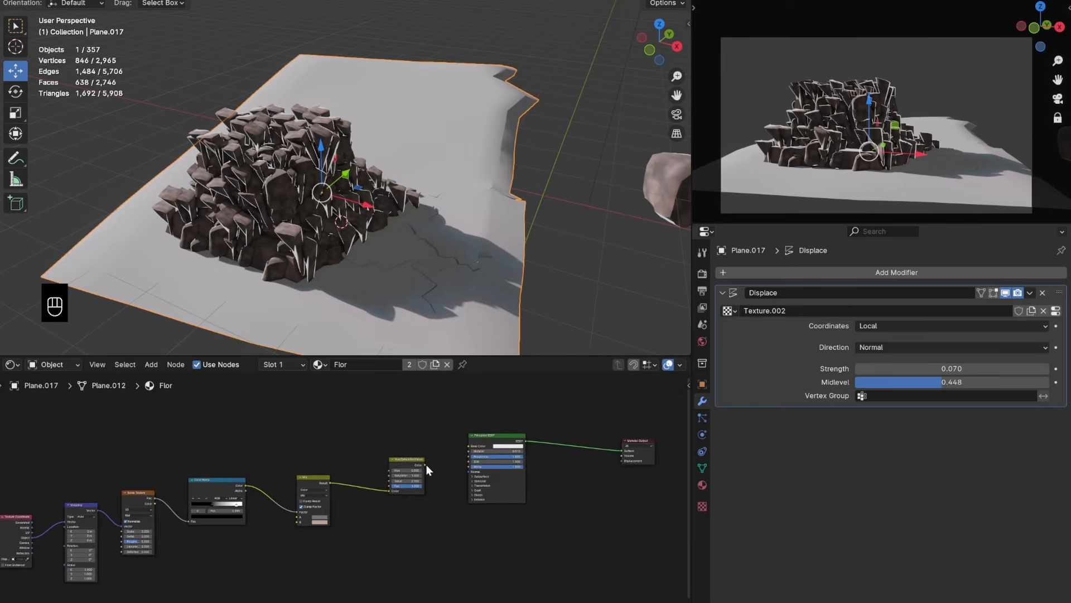
left_click_drag(427, 464, 468, 442)
scroll(466, 471, "up", 8)
middle_click_drag(373, 475, 247, 507)
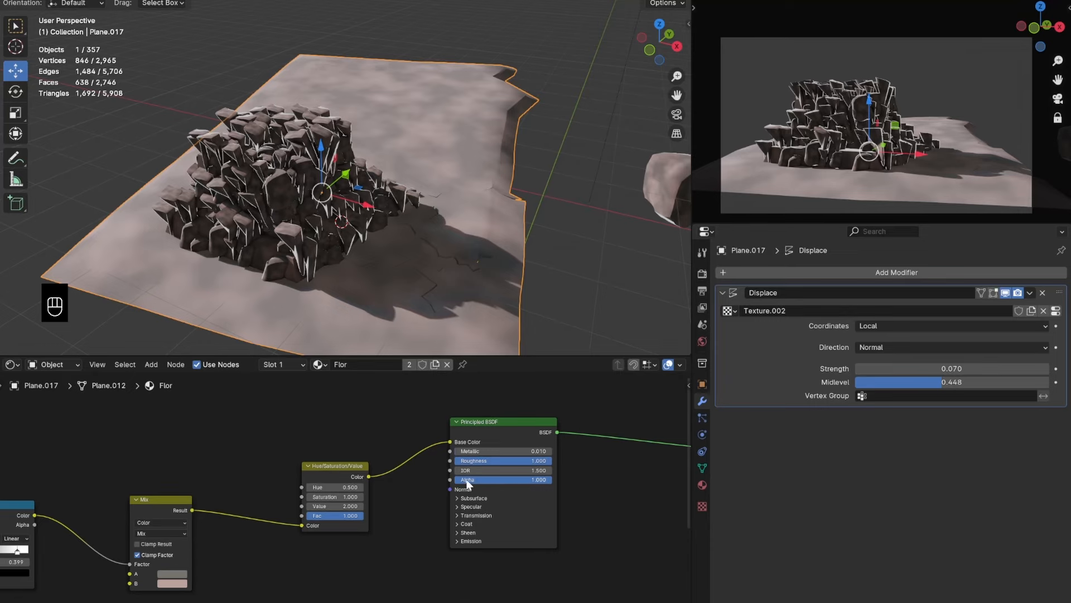
Tighten the Flor Color Ramp by moving the white stop closer to the black one and the black stop to 0.320, and save the file.
scroll(393, 507, "down", 3)
middle_click_drag(389, 505, 497, 504)
scroll(380, 487, "up", 5)
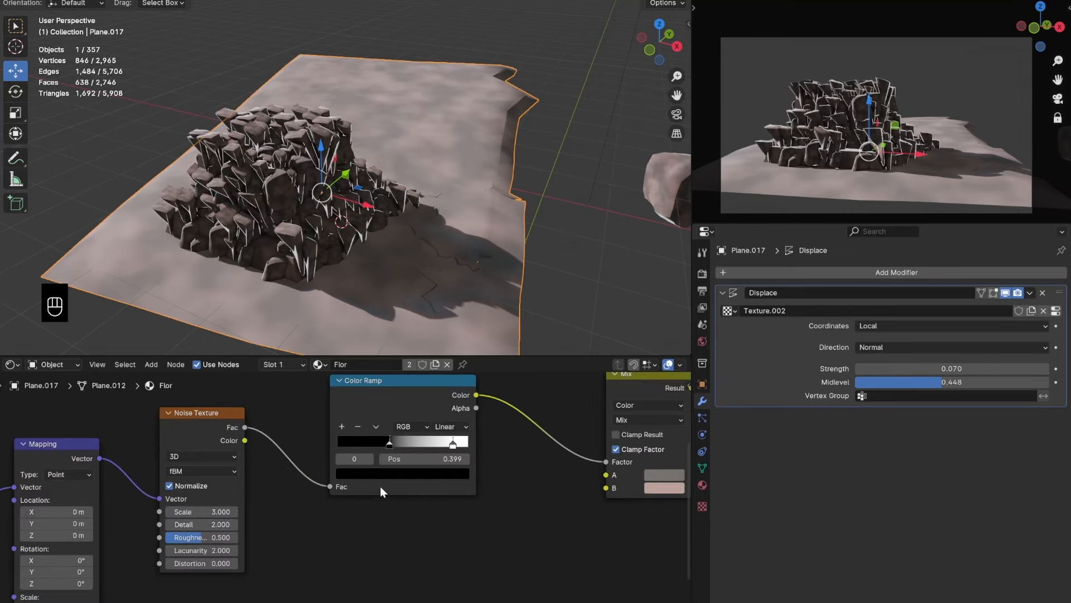
left_click_drag(452, 445, 380, 443)
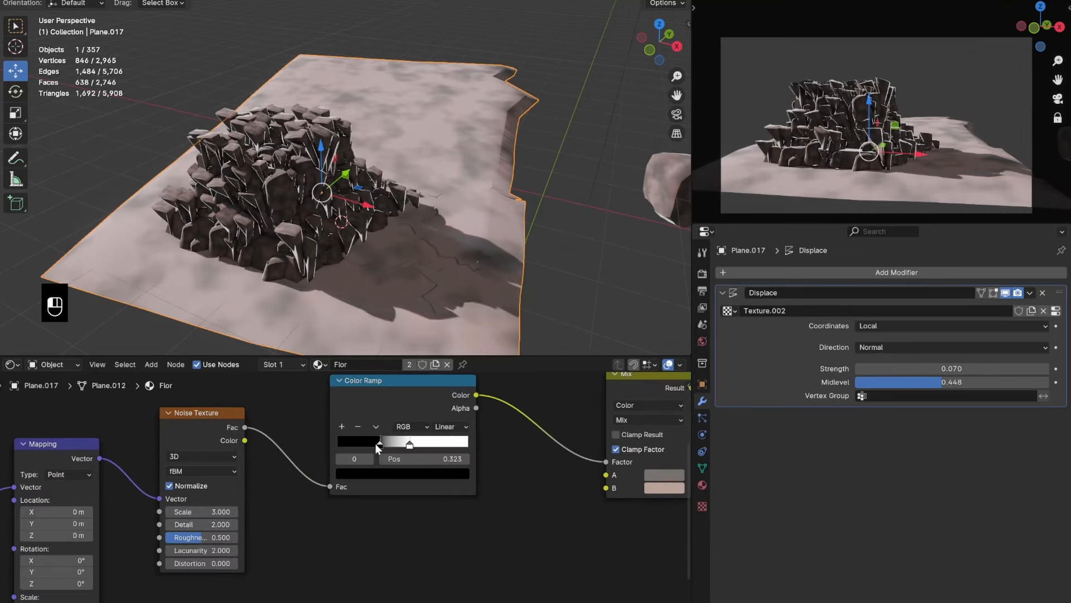
key("ctrl+s")
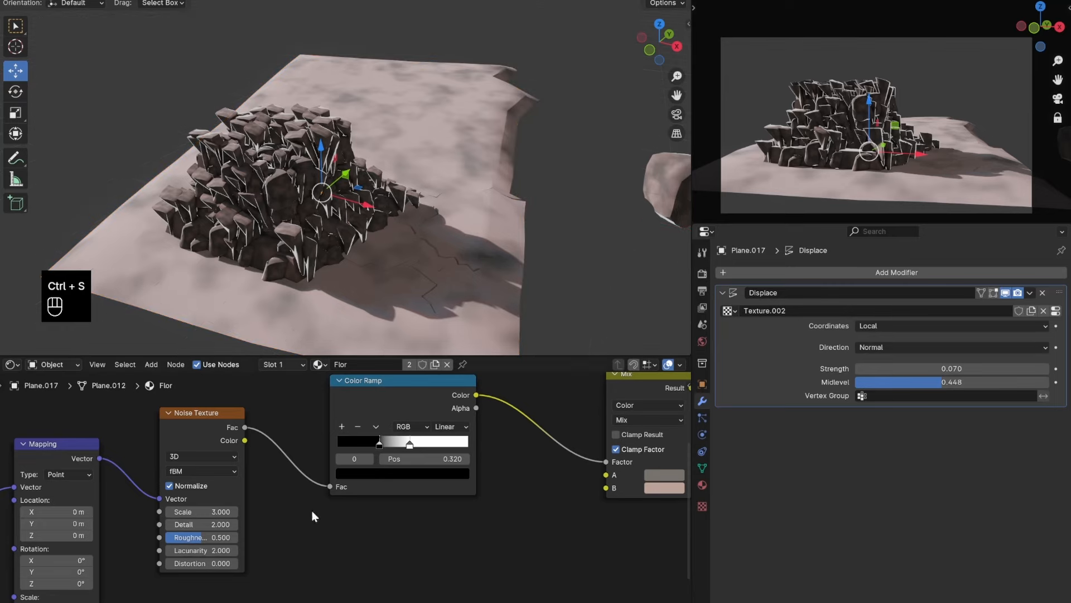
Set the Flor Noise Texture's Detail to 7.400.
middle_click_drag(241, 507, 394, 500)
scroll(394, 500, "up", 2)
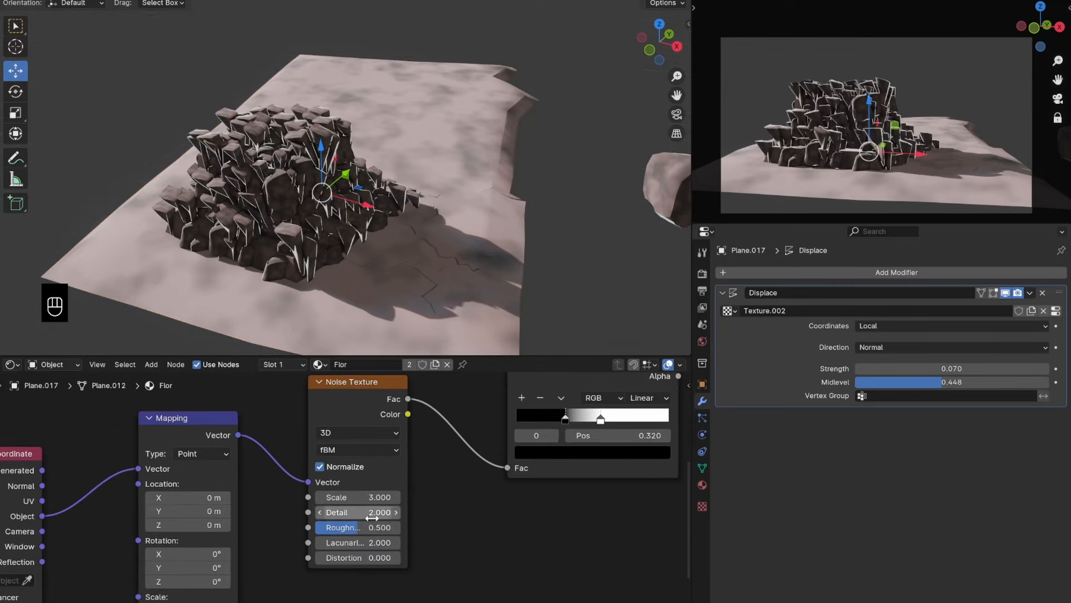
left_click_drag(362, 509, 396, 512)
scroll(509, 240, "up", 2)
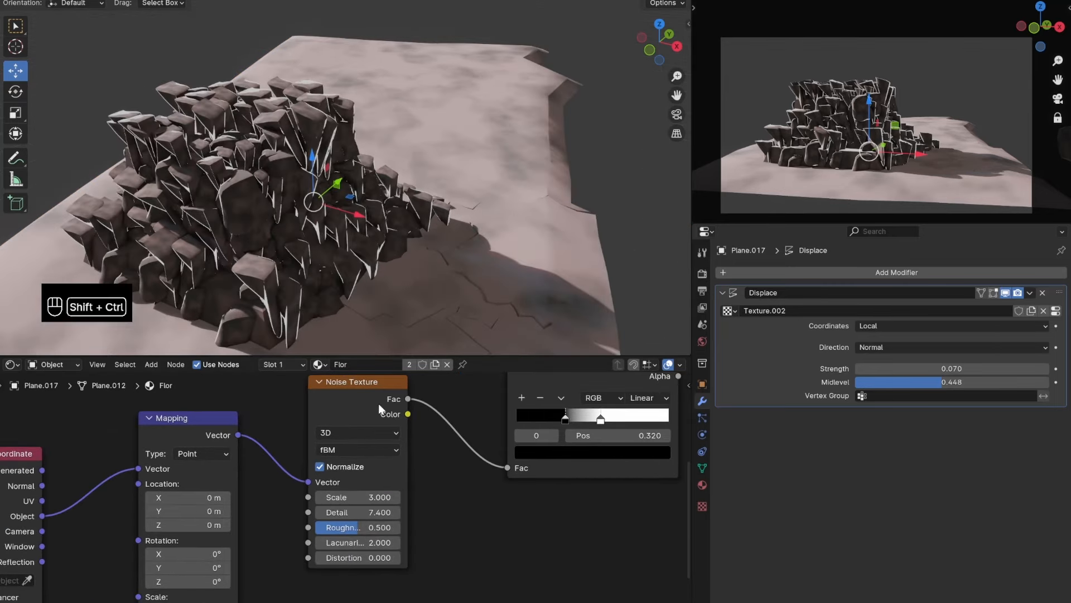
Preview the outputs of the Noise Texture and the Mix node on the ground plane.
left_click(380, 404, "ctrl+shift")
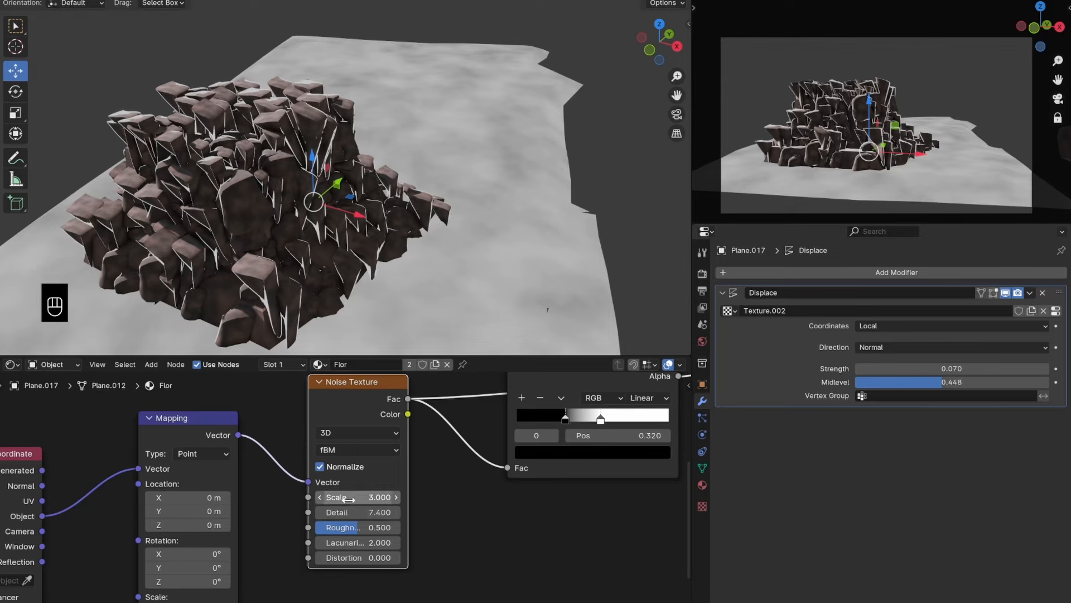
scroll(349, 501, "down", 2)
middle_click_drag(427, 488, 167, 533)
scroll(167, 533, "down", 3)
left_click(450, 461, "ctrl+shift")
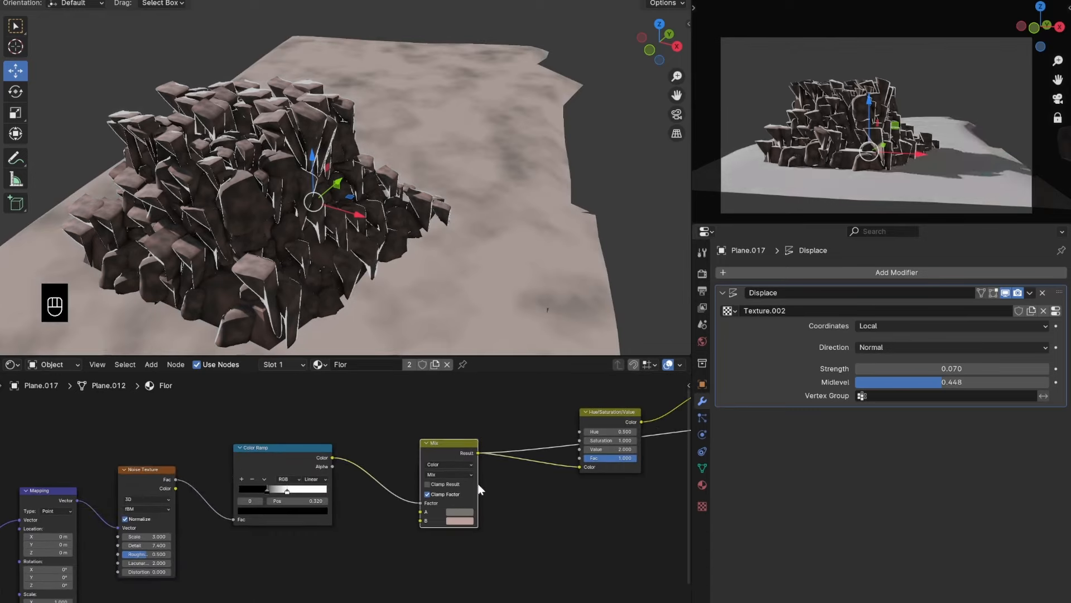
Change the Flor Mix node's color B to light beige and color A to brownish grey, restore the Principled BSDF output, and save.
scroll(497, 497, "up", 6)
middle_click_drag(541, 547, 433, 525)
left_click(435, 528)
left_click(543, 330)
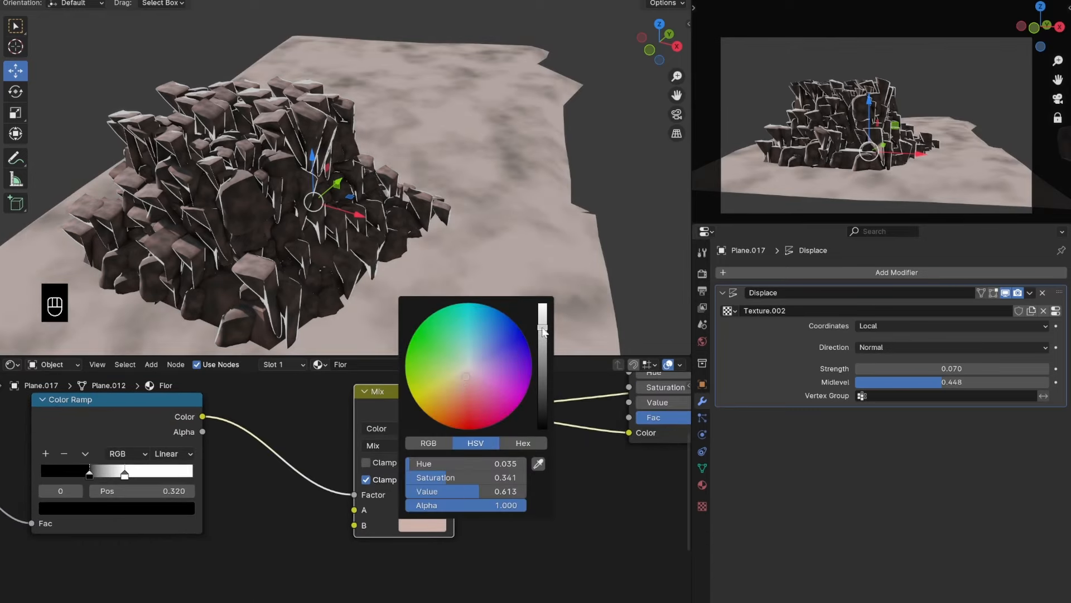
left_click(463, 379)
left_click(433, 510)
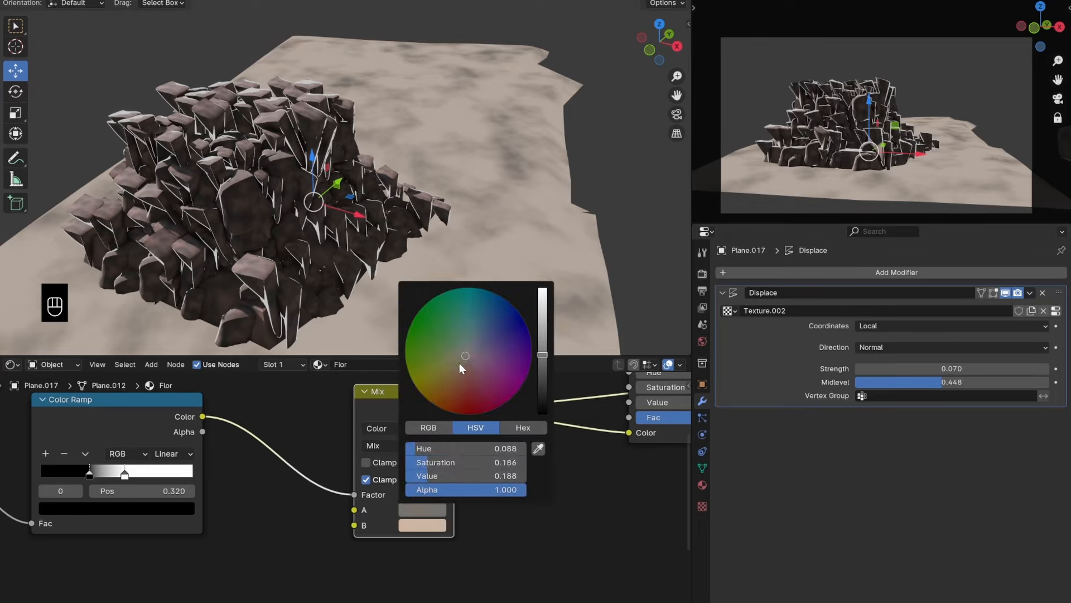
scroll(504, 517, "down", 5)
key("ctrl+s")
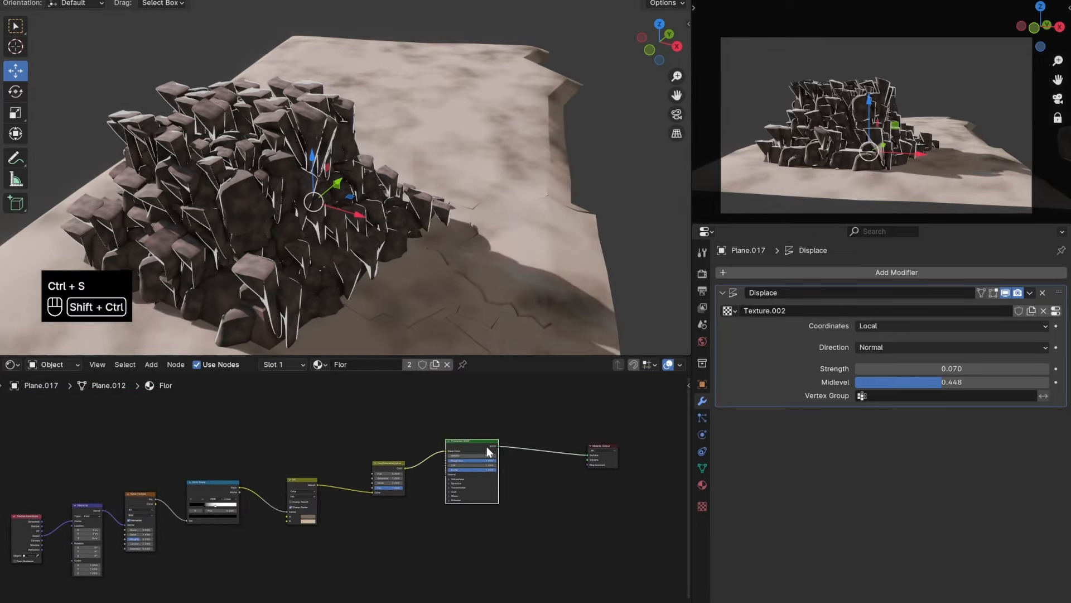
Soften the Flor noise Color Ramp by moving its white stop to 0.640, and save the file.
middle_click_drag(470, 233, 472, 223)
scroll(327, 497, "up", 4)
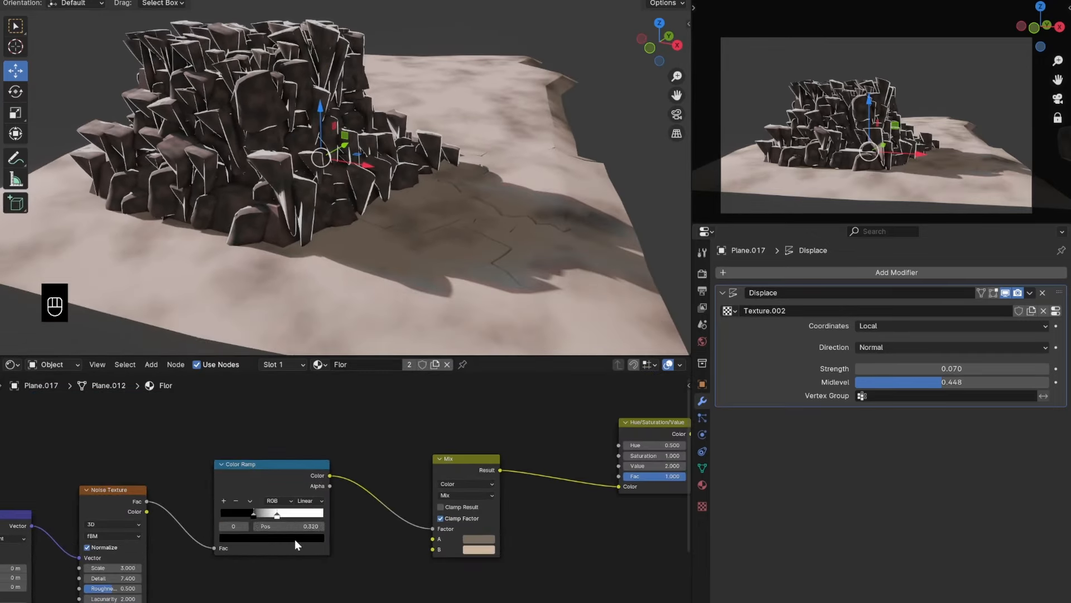
left_click_drag(277, 515, 287, 515)
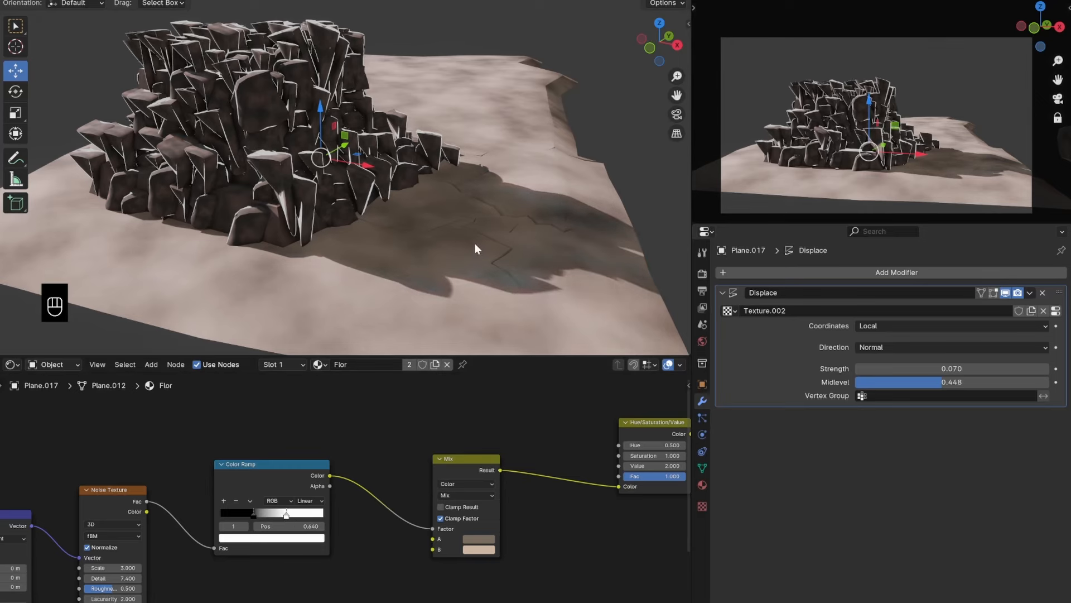
scroll(488, 289, "down", 2)
scroll(410, 485, "down", 4)
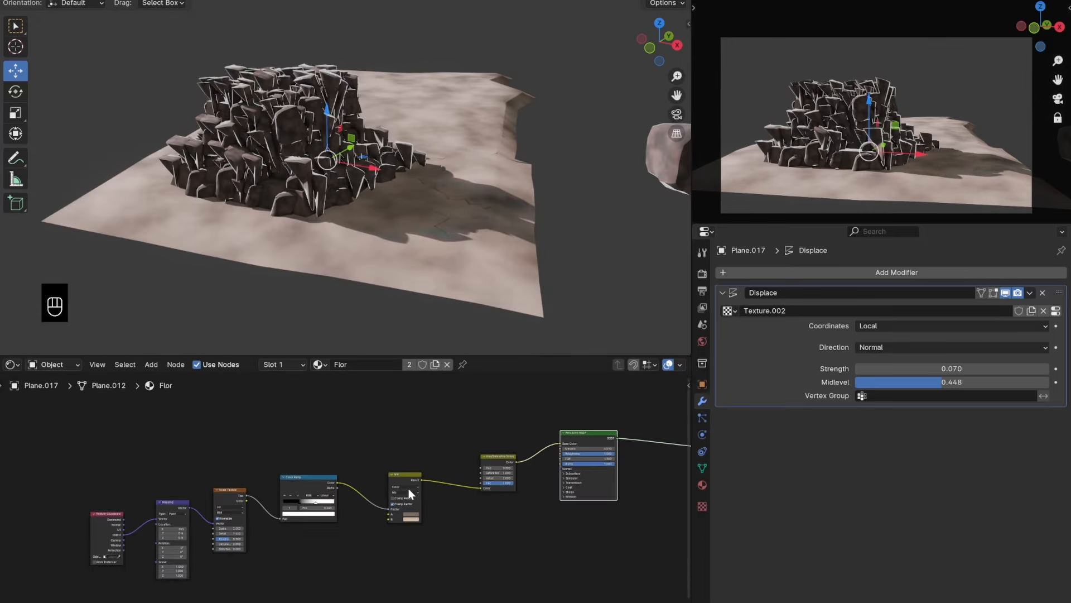
scroll(408, 487, "down", 1)
scroll(408, 473, "right", 3)
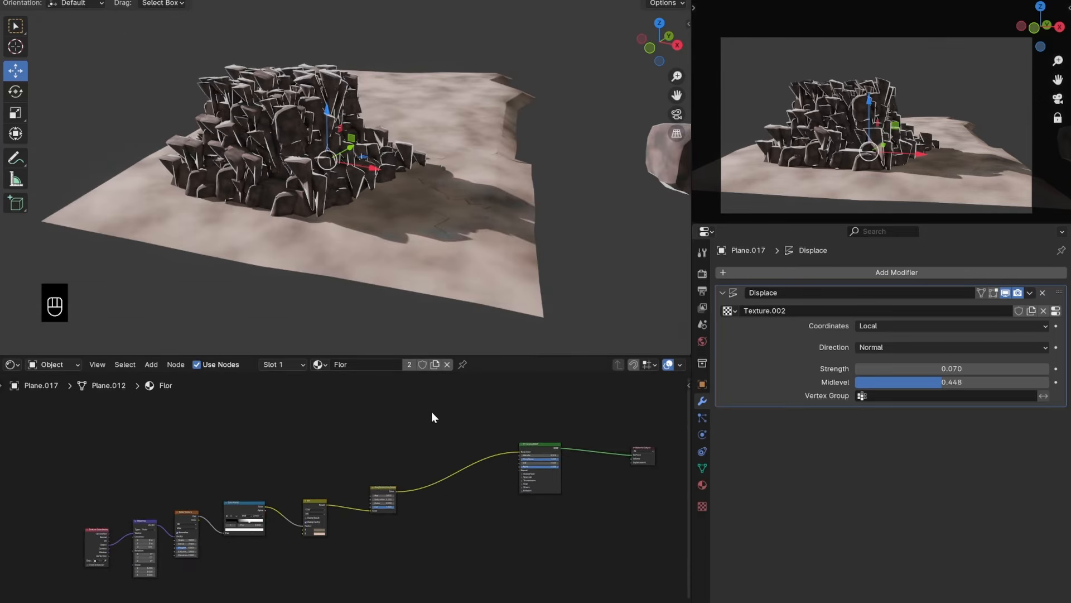
key("ctrl+s")
Insert a Mix Color node between Hue/Saturation/Value and the Principled BSDF, set its blending mode to Multiply, and save.
key("shift+a")
type("mi")
left_click(471, 442)
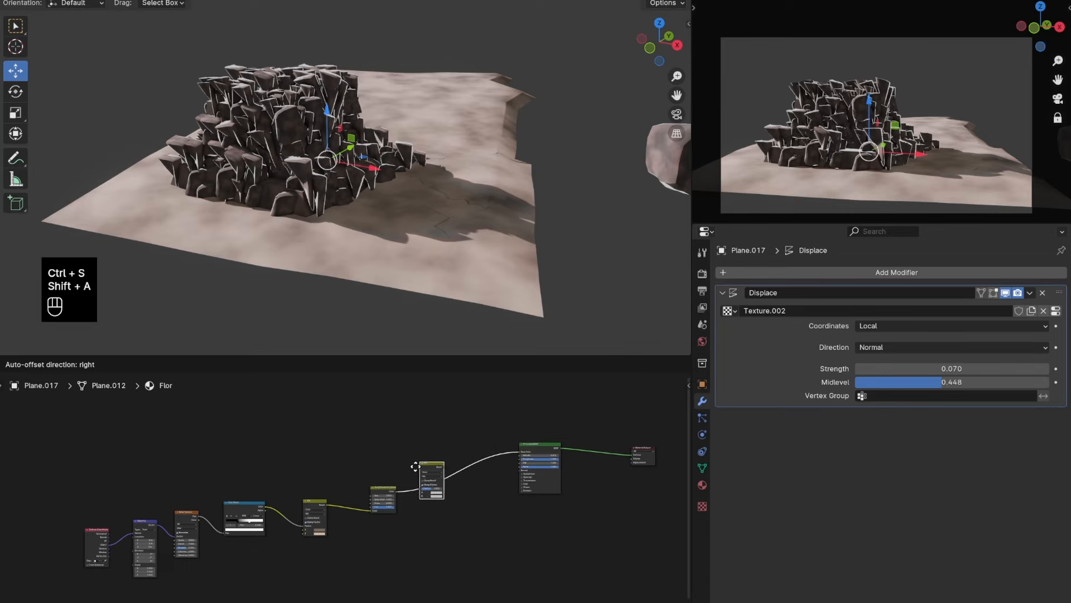
left_click(444, 469)
scroll(391, 469, "up", 3)
scroll(389, 474, "up", 2)
left_click(513, 450)
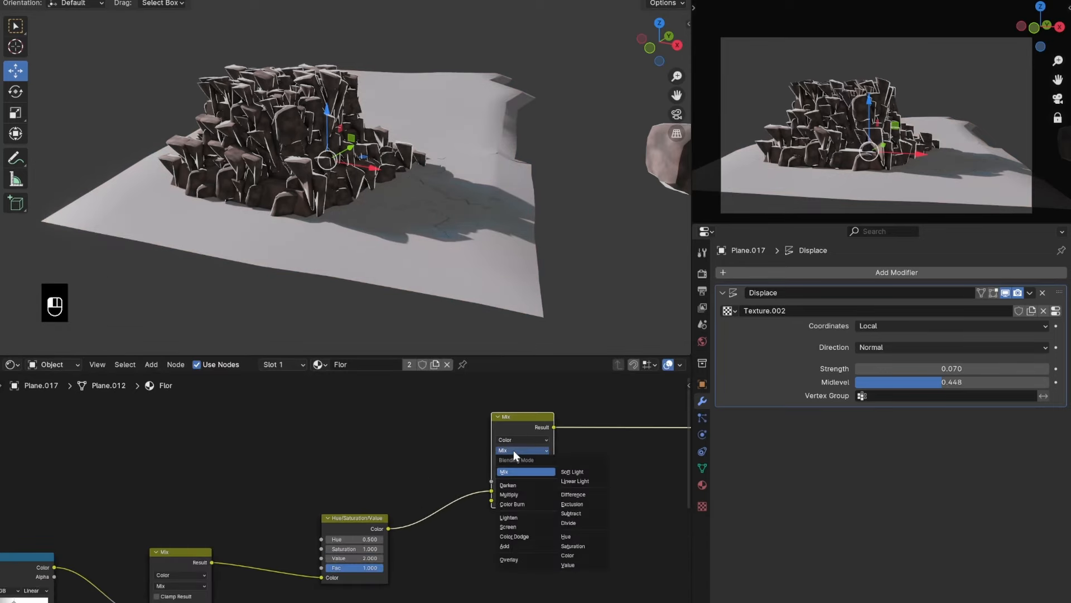
left_click(521, 493)
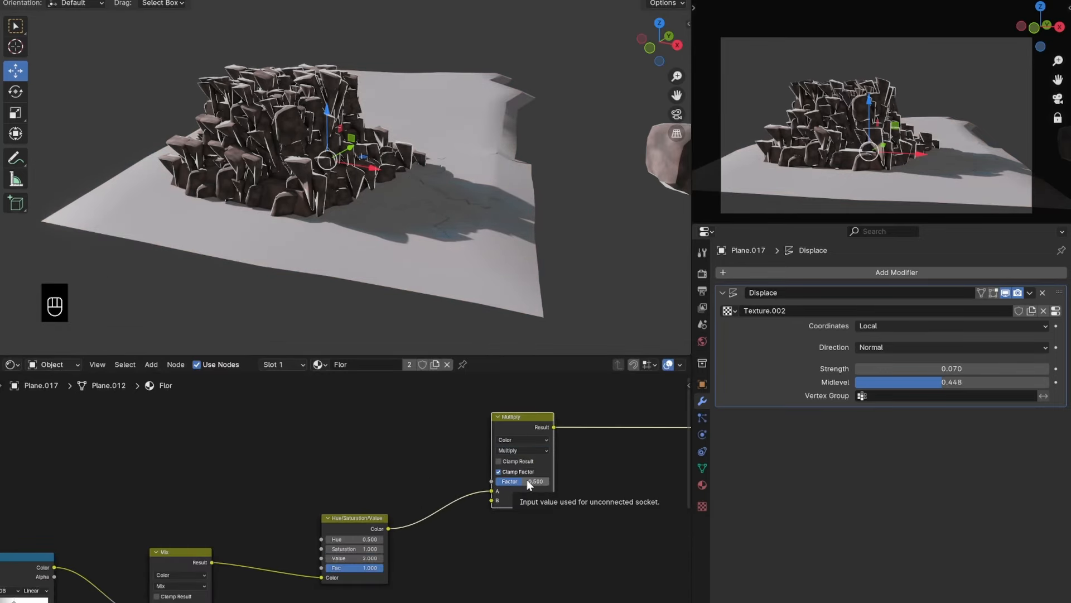
scroll(380, 413, "down", 2)
key("ctrl+s")
Add an Ambient Occlusion node to the Flor material and check the scene's Ambient Occlusion render setting.
key("shift+a")
left_click(436, 411)
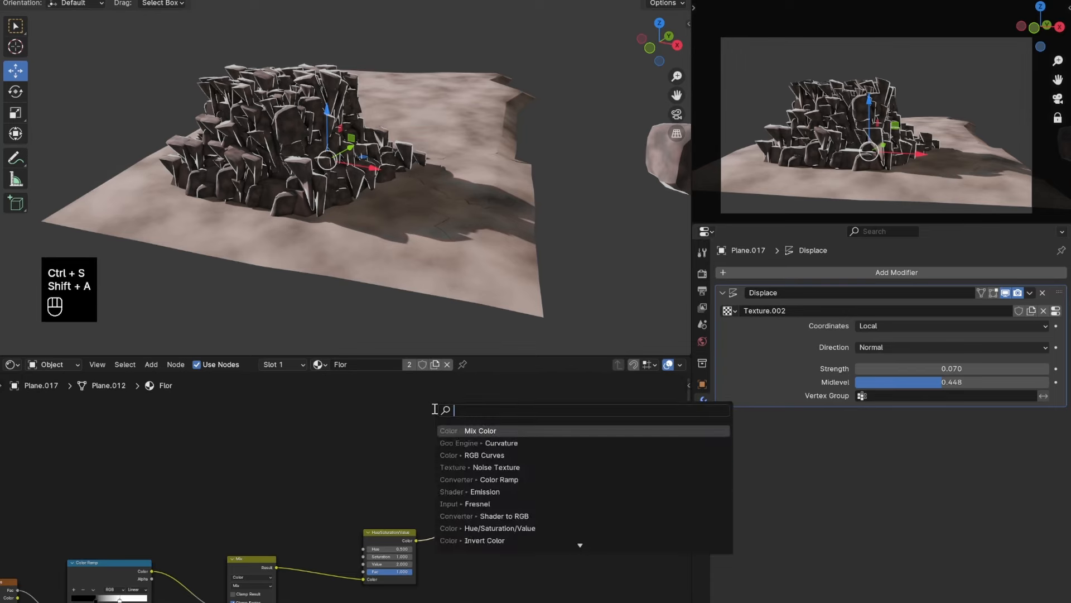
type("am")
left_click(505, 432)
left_click(186, 432)
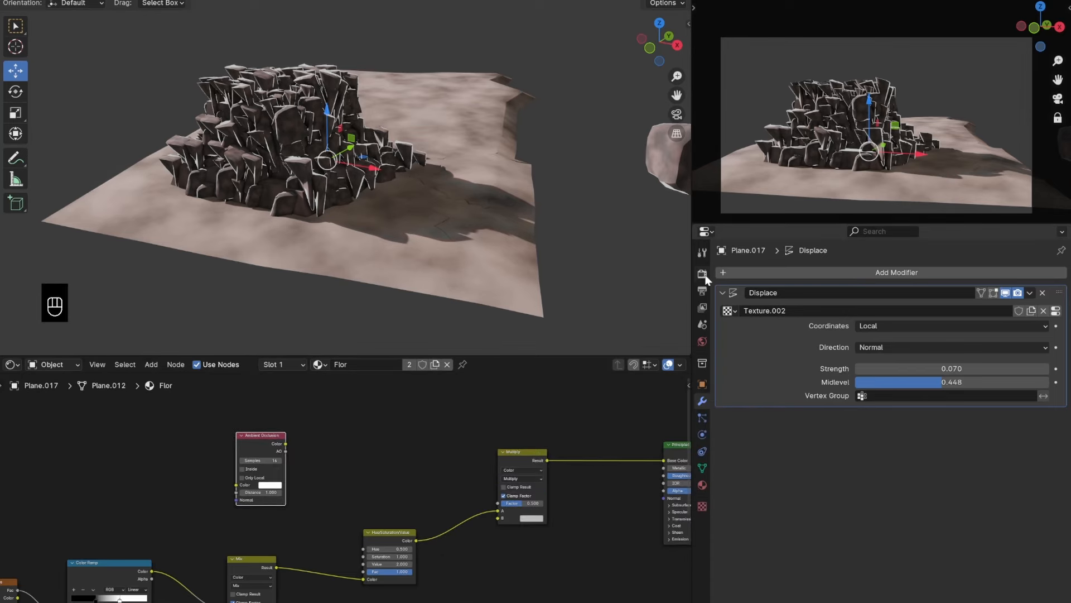
left_click(702, 274)
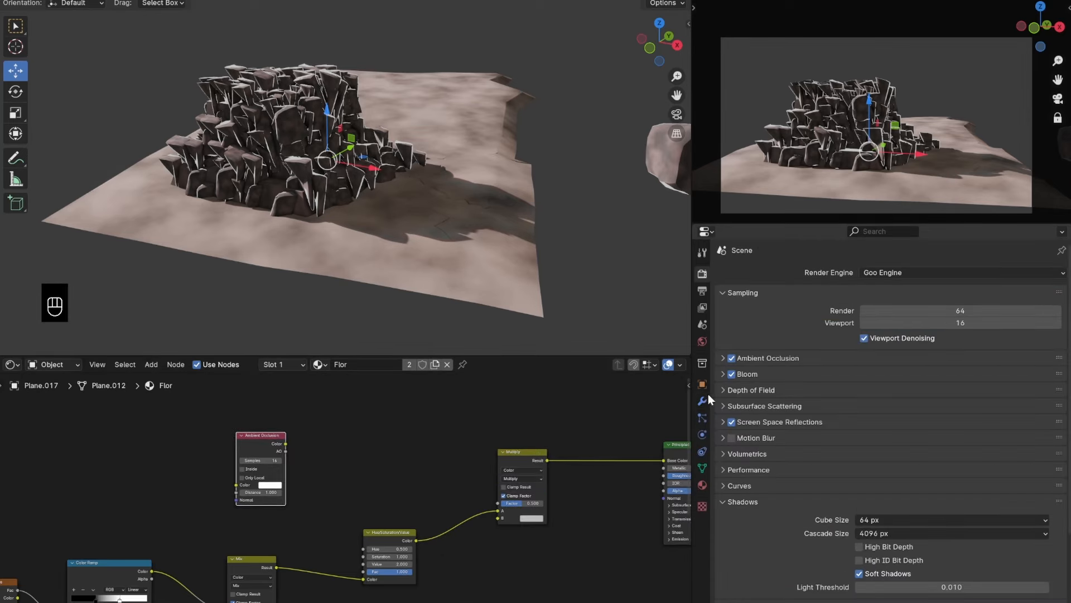
left_click(702, 485)
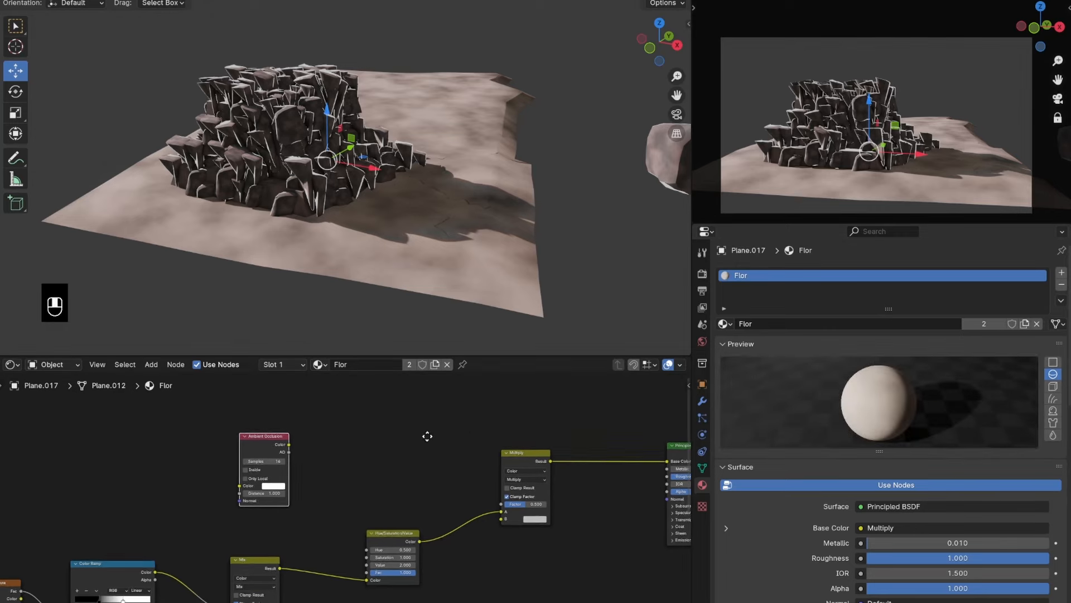
Add a Color Ramp after the Ambient Occlusion node, feed the Ambient Occlusion Color into its Fac, and preview it.
key("shift+a")
type("col")
left_click(513, 443)
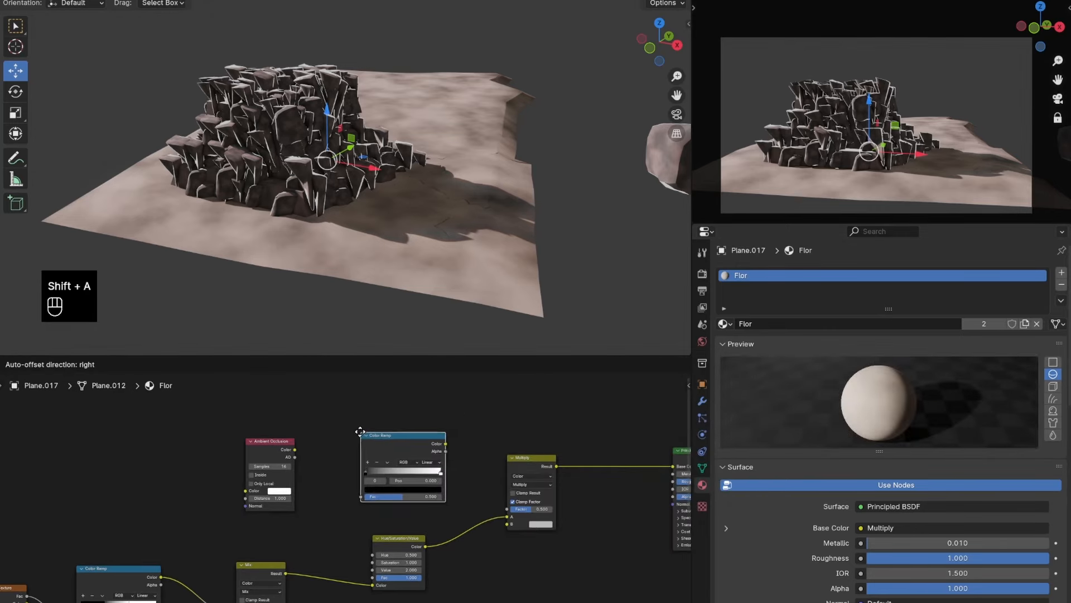
left_click(343, 428)
scroll(334, 428, "up", 1)
left_click_drag(286, 443, 316, 493)
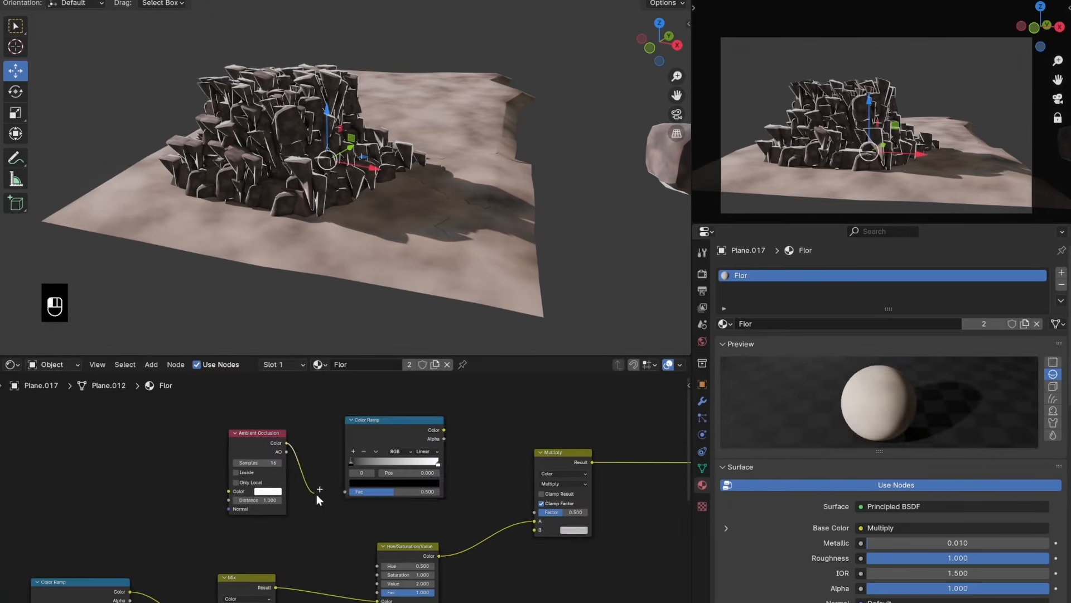
left_click(421, 427, "ctrl+shift")
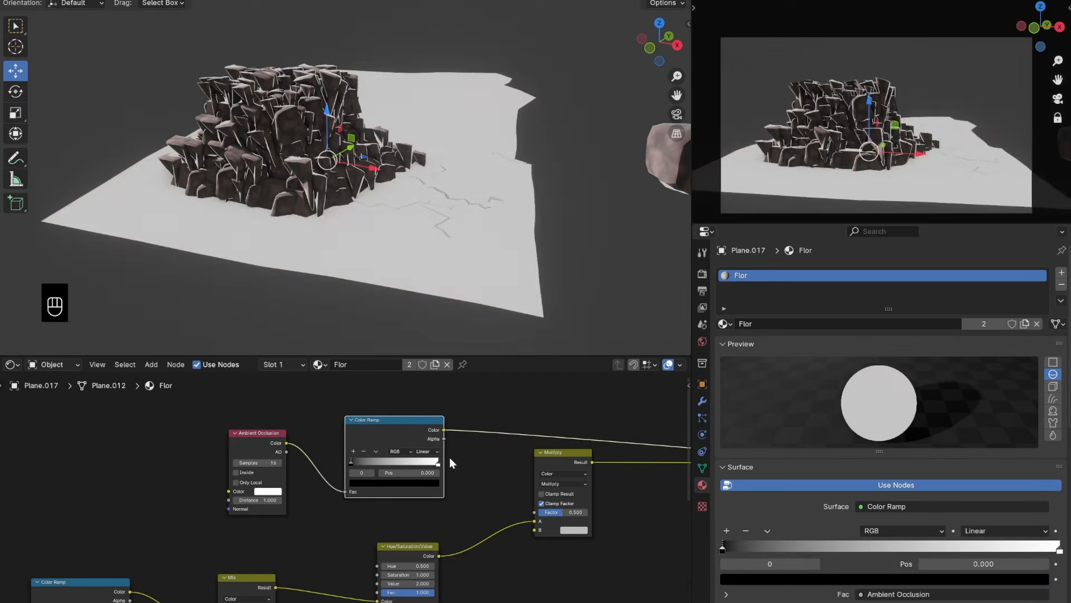
Pull the ambient occlusion ramp's white stop inward, move its black stop to 0.770, set the Ambient Occlusion Distance to 7, and save.
scroll(447, 467, "up", 2)
left_click_drag(481, 451, 471, 454)
left_click_drag(359, 454, 458, 463)
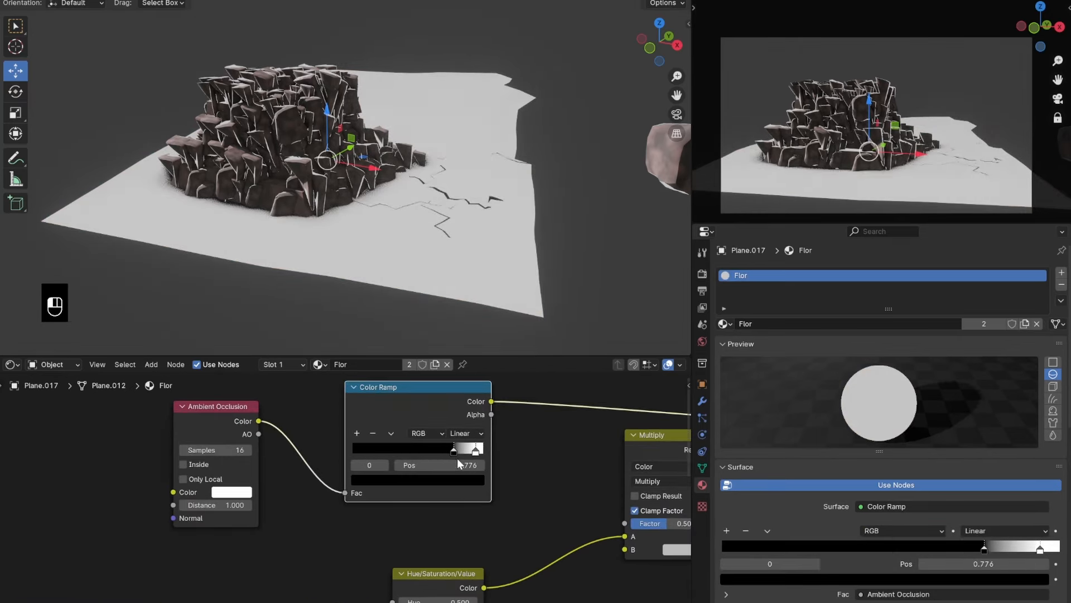
left_click(235, 505)
type("7")
key("Return")
key("ctrl+s")
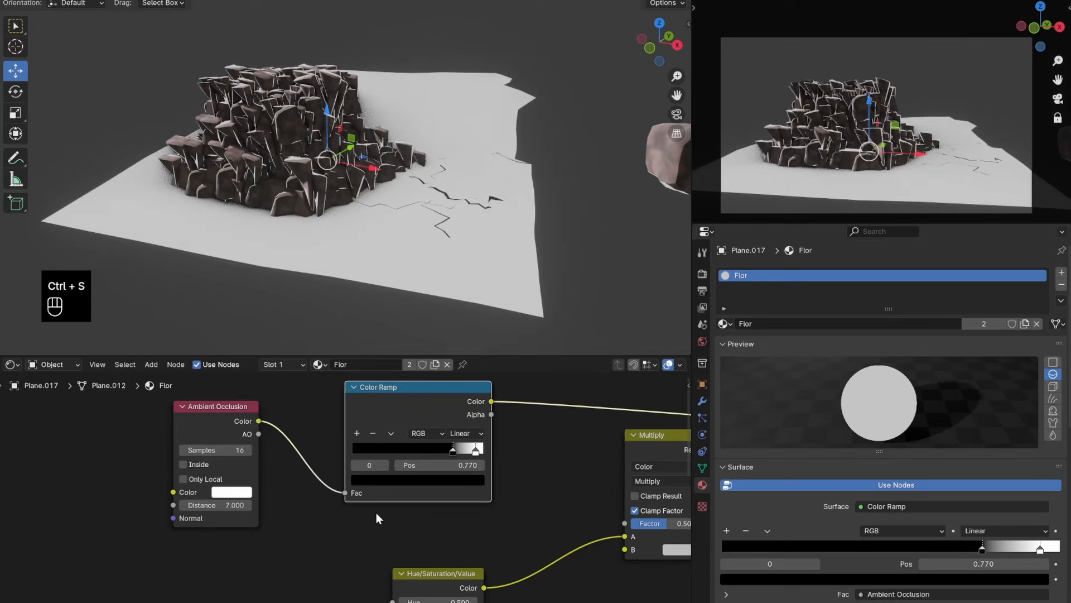
Set the ambient occlusion ramp's black stop to 0.867 and white stop to 0.979, set Distance to 12, and save.
scroll(351, 494, "up", 1)
left_click_drag(474, 445, 492, 444)
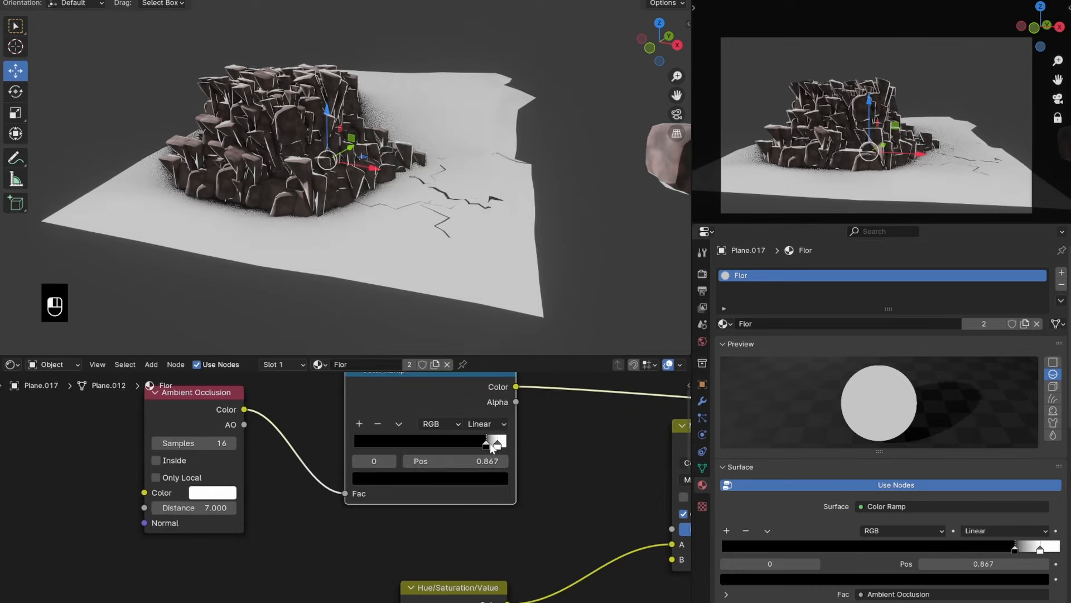
middle_click_drag(347, 234, 318, 257)
left_click_drag(498, 445, 504, 448)
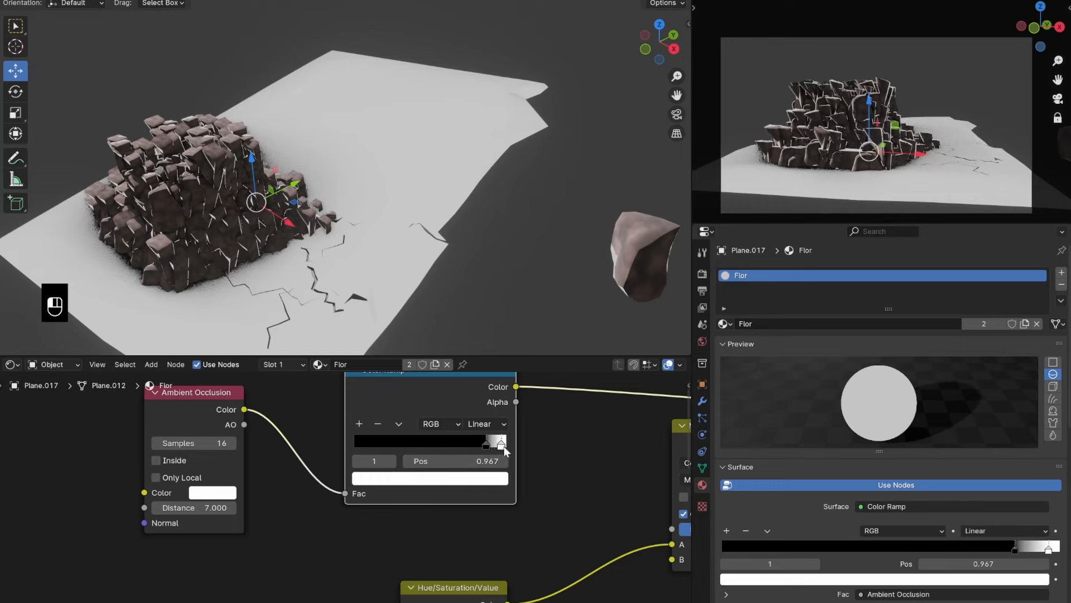
left_click(223, 509)
type("12")
key("Return")
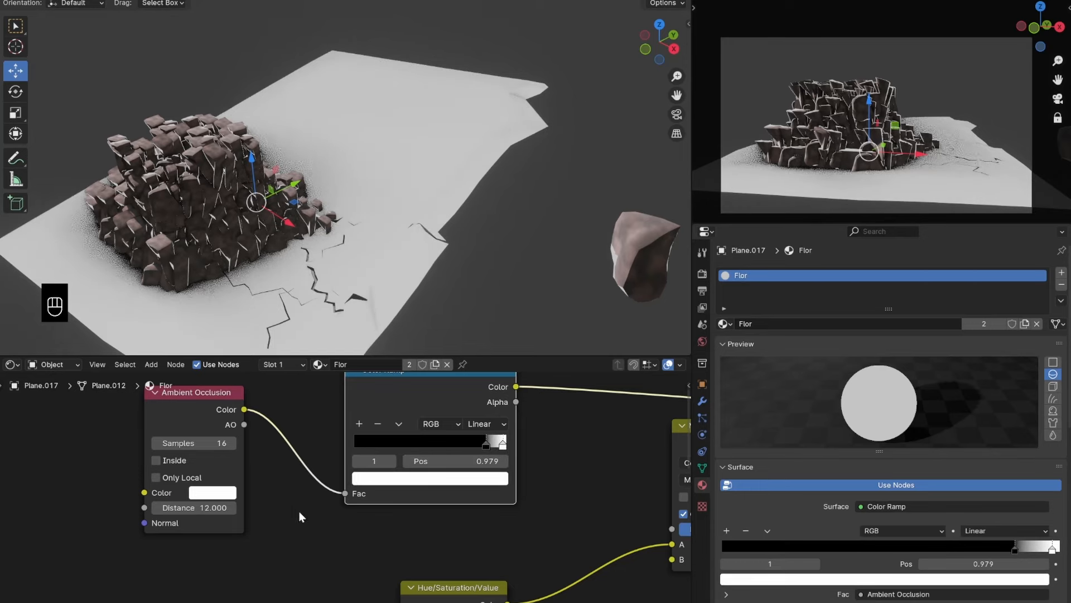
scroll(362, 488, "down", 3)
key("ctrl+s")
Connect the ambient occlusion ramp's Color to the Multiply node's B input, set its Factor to 1.000, and preview the result.
scroll(476, 451, "down", 1)
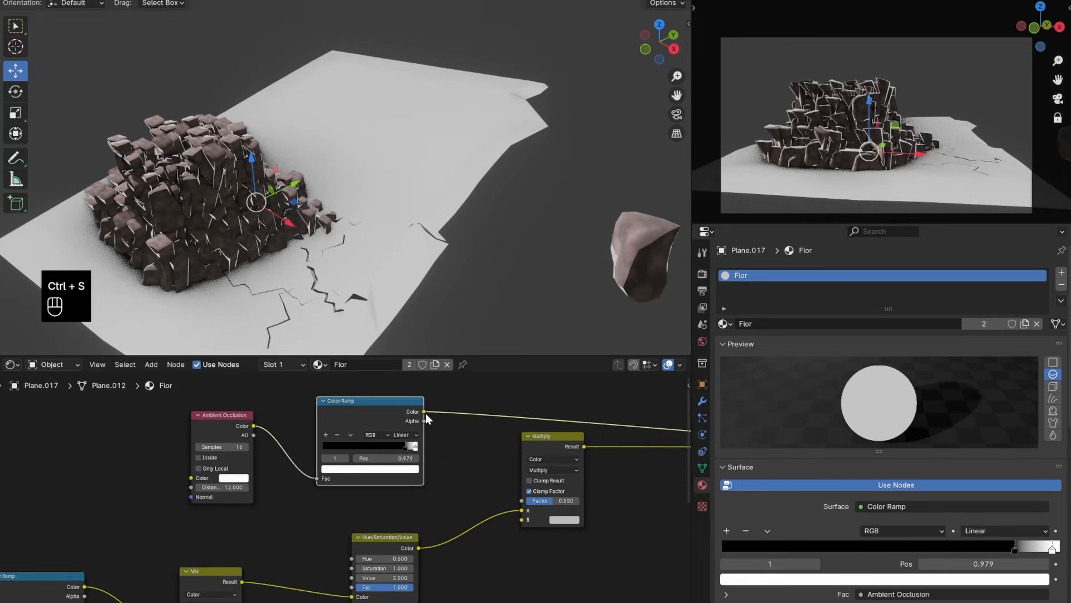
left_click_drag(424, 411, 579, 501)
left_click(559, 447, "ctrl+shift")
middle_click_drag(427, 262, 451, 249)
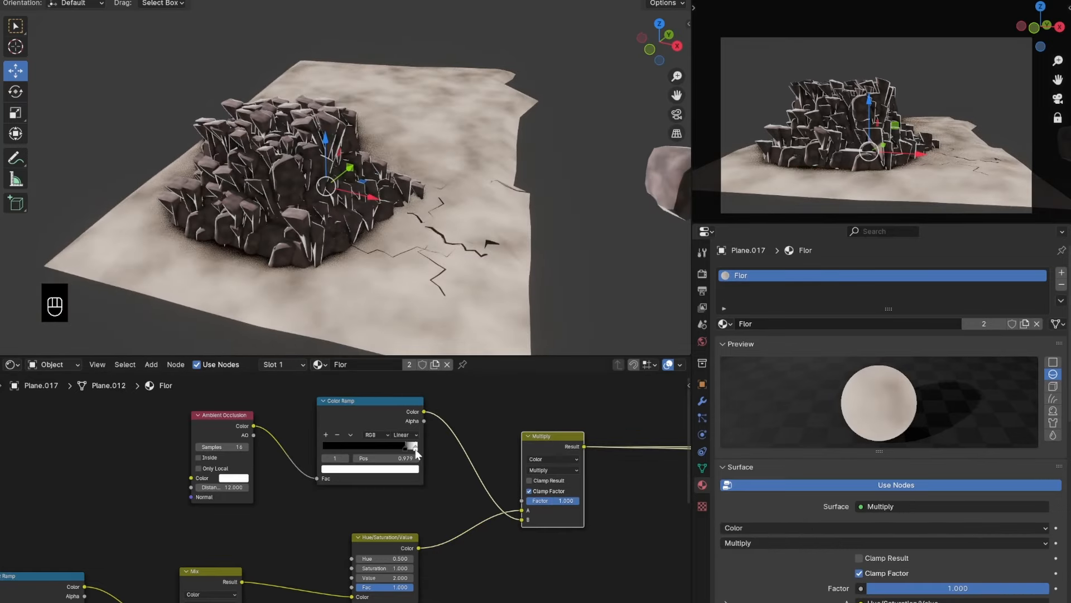
Move the ambient occlusion ramp's white stop to 1.000 and set the Ambient Occlusion Distance to 25.
left_click_drag(416, 452, 420, 448)
left_click(223, 487)
type("2")
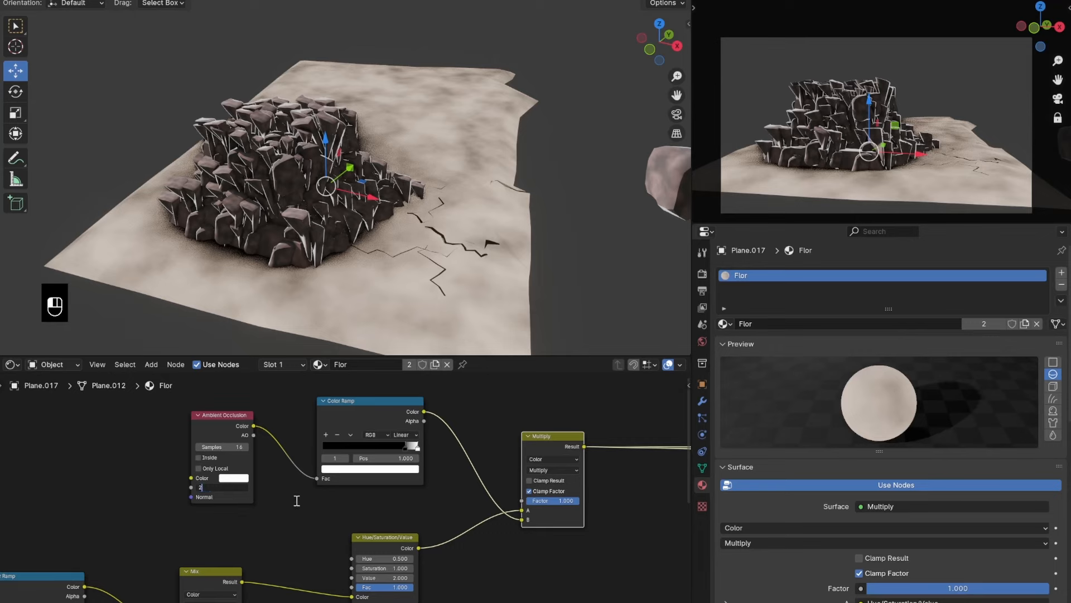
type("5")
key("Return")
Connect the Multiply Result to the Principled BSDF Base Color, save the file, and restore the Principled BSDF output.
scroll(383, 496, "down", 4)
middle_click_drag(528, 471, 414, 465)
left_click_drag(406, 452, 530, 451)
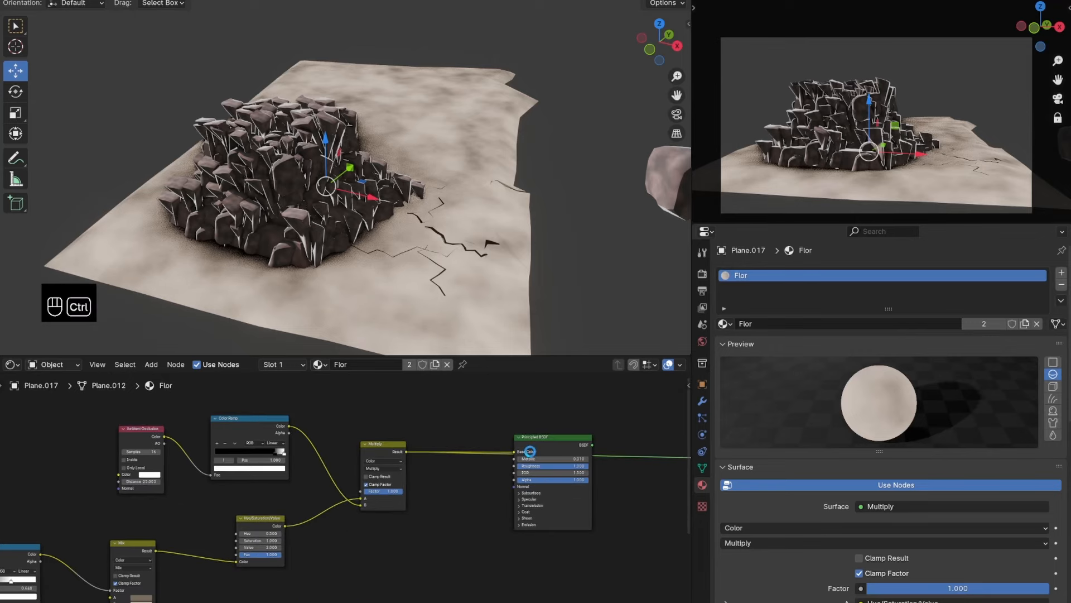
key("ctrl+s")
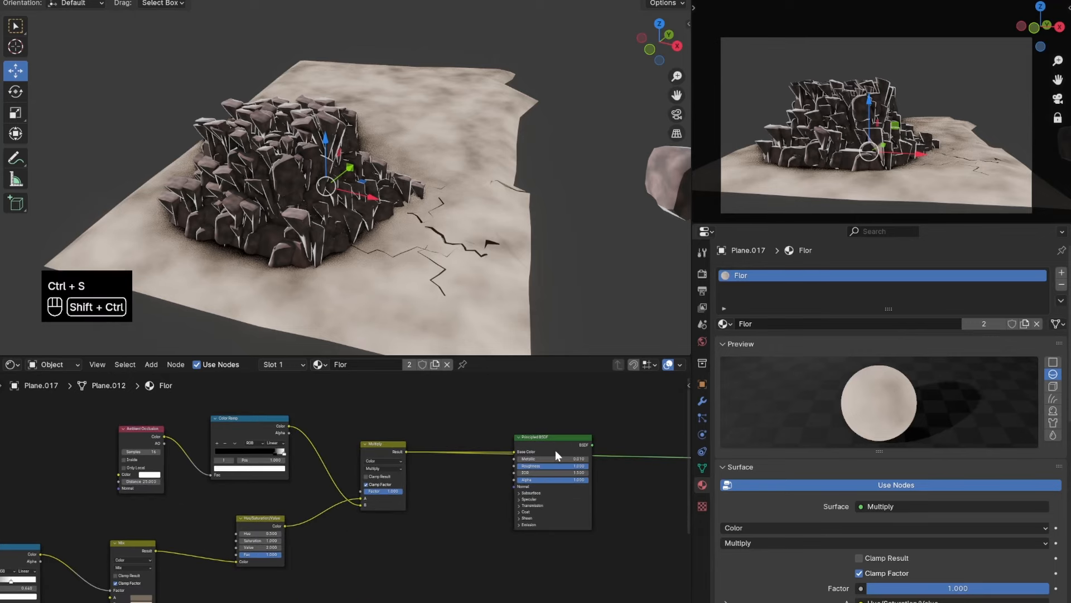
left_click(542, 451, "ctrl+shift")
Set the Multiply node's Factor to 0.8.
scroll(400, 491, "up", 2)
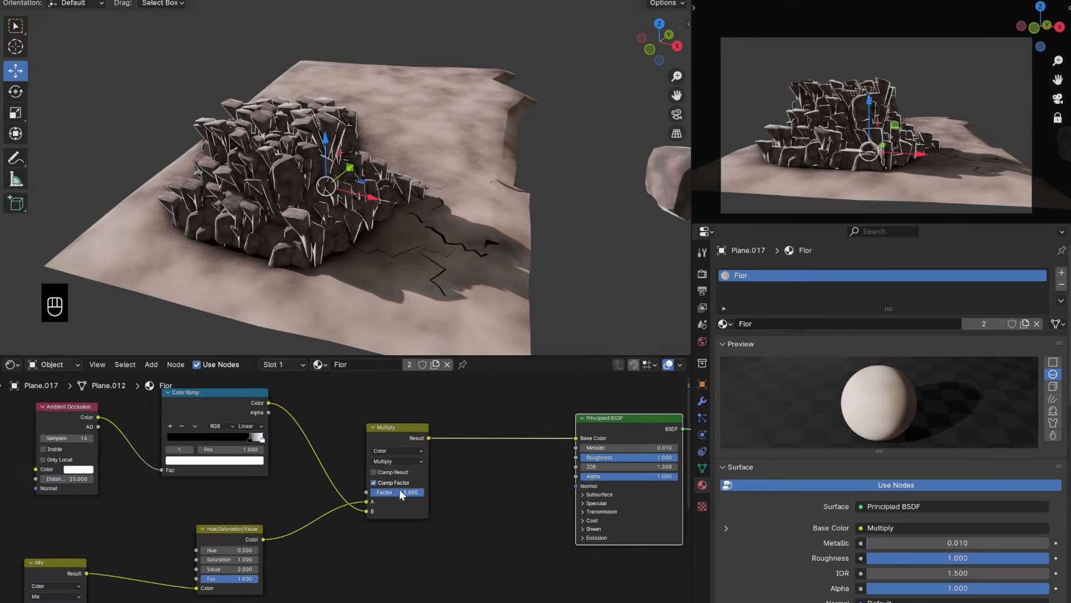
left_click(400, 491)
type(".8")
key("Return")
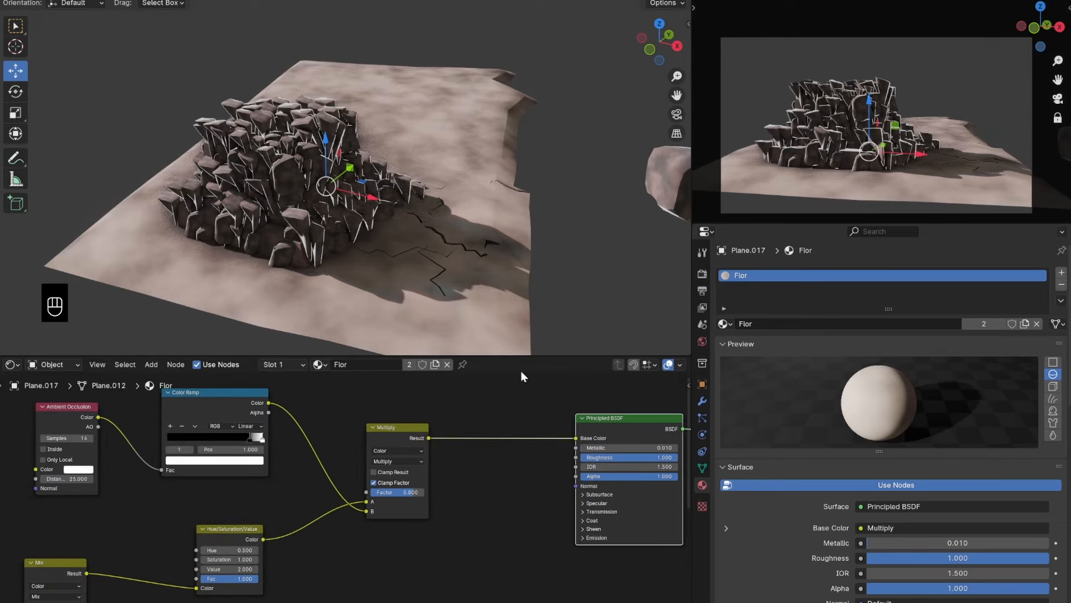
scroll(506, 258, "down", 4)
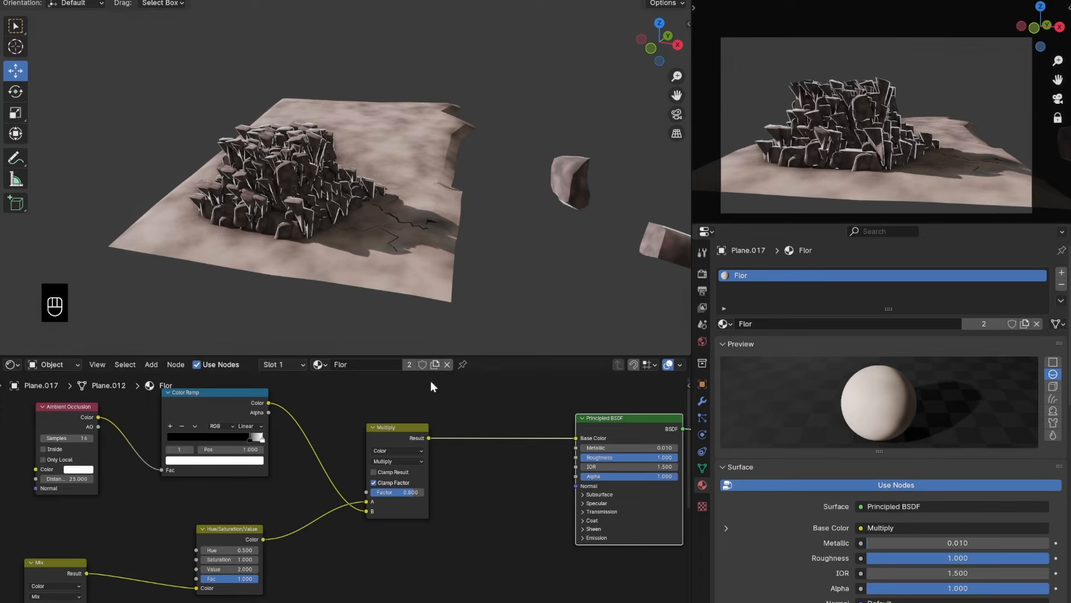
Move all the color nodes feeding the Principled BSDF upward to free space below them, and save the file.
scroll(477, 470, "down", 5)
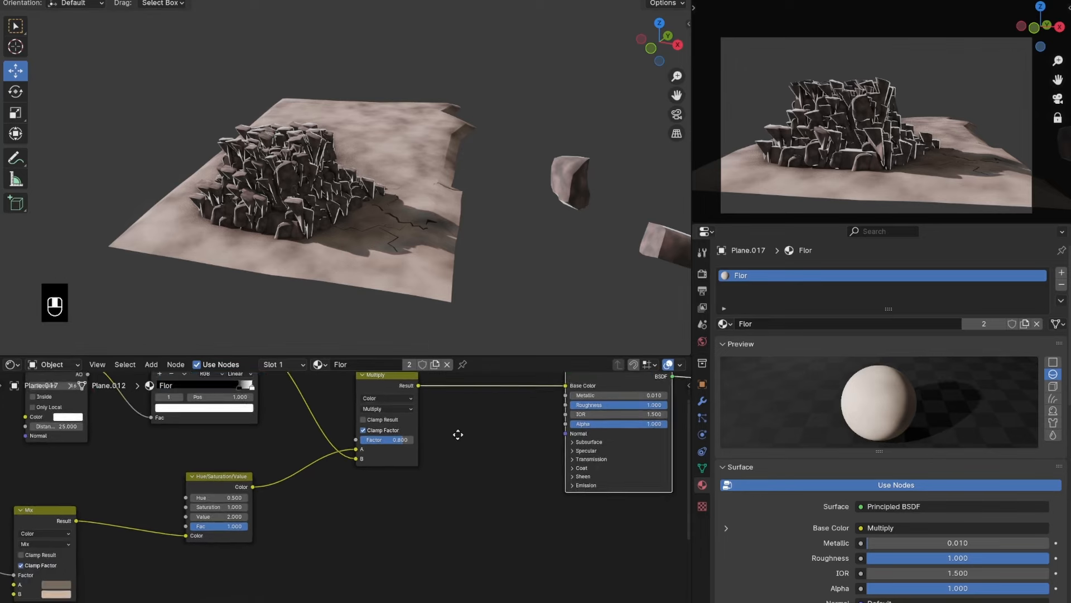
left_click_drag(455, 403, 48, 581)
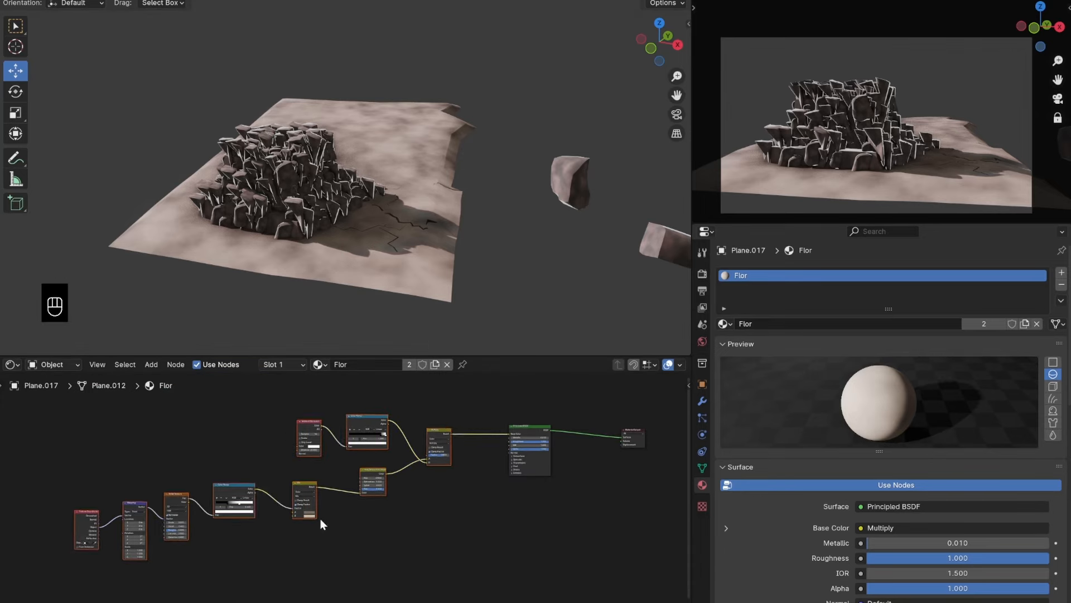
key("g")
left_click(337, 461)
left_click(342, 478)
scroll(346, 487, "up", 3)
key("ctrl+s")
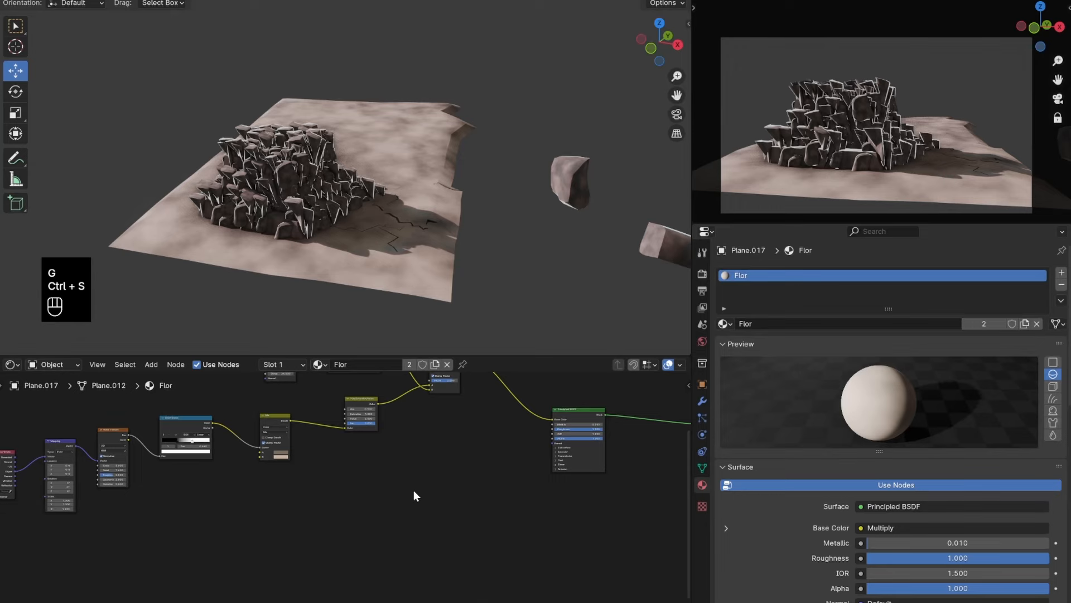
Add a second Noise Texture node below the existing color nodes in the Flor material.
scroll(411, 500, "up", 1)
key("shift+a")
type("noi")
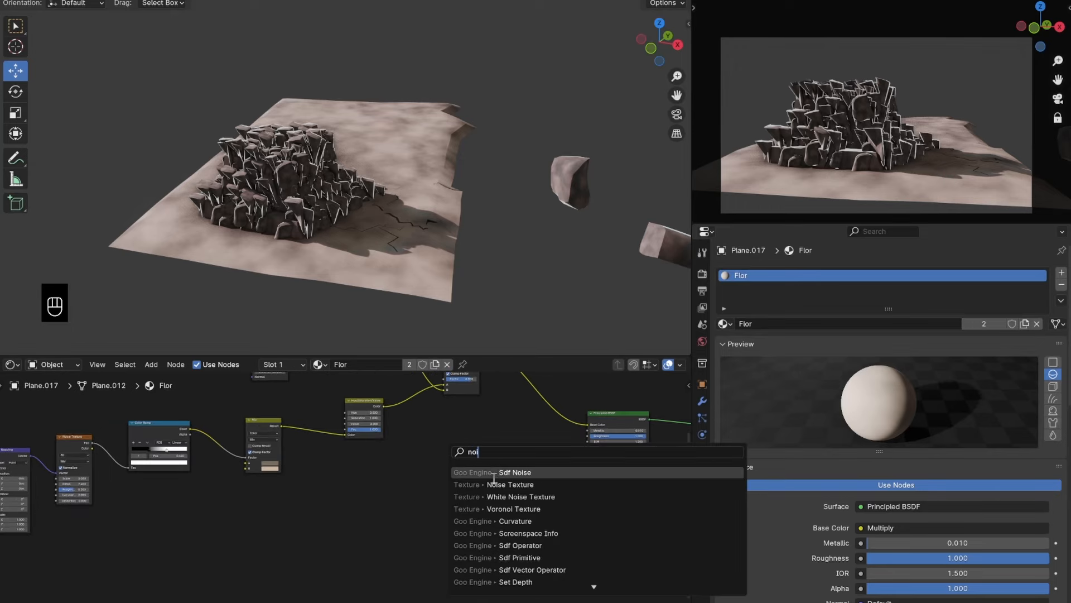
left_click(503, 485)
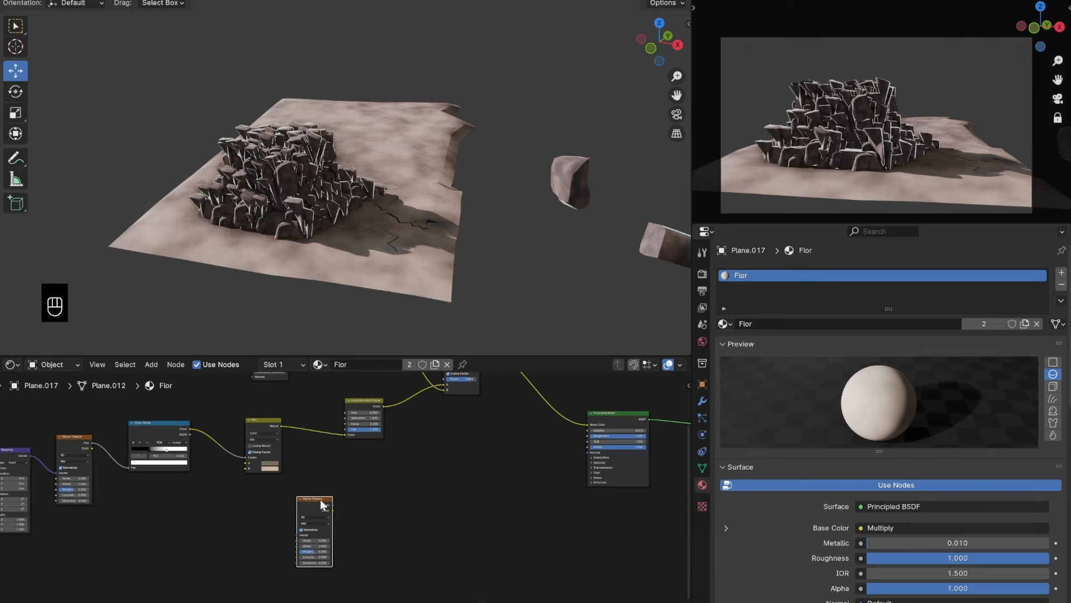
Preview the new Noise Texture, add Mapping and Texture Coordinate nodes feeding it, and drive the Mapping with Object coordinates.
left_click(321, 501, "ctrl+shift")
key("ctrl+t")
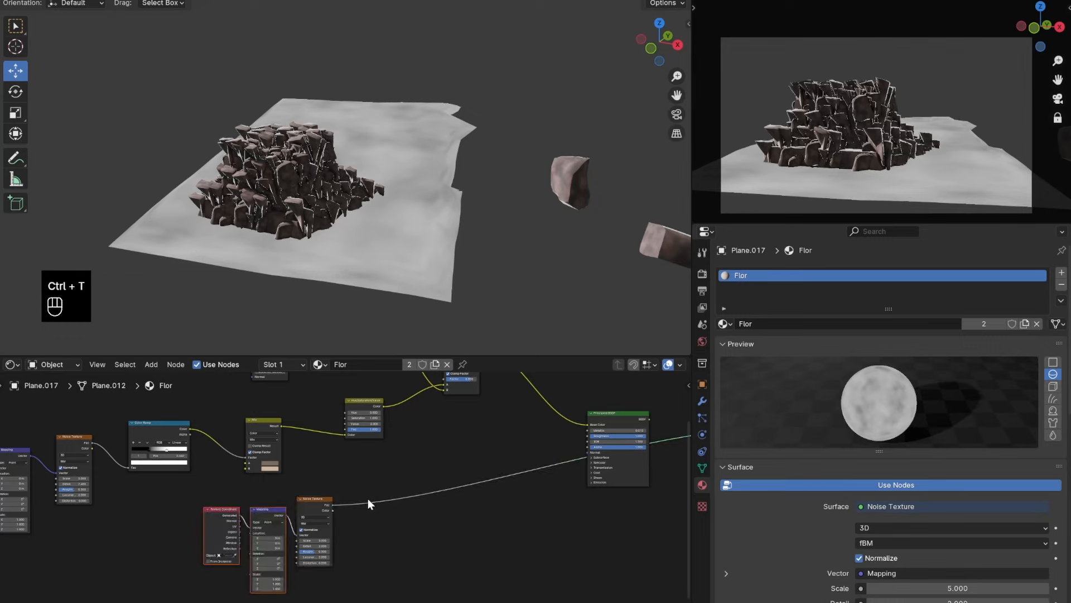
scroll(368, 499, "up", 4)
middle_click_drag(367, 499, 443, 439)
scroll(443, 439, "up", 3)
left_click_drag(245, 502, 263, 494)
left_click_drag(207, 489, 90, 508)
Set the new Noise Texture's Scale to 8 and Detail to 13, and save the file.
scroll(343, 491, "up", 3)
left_click(382, 524)
type("8")
key("Return")
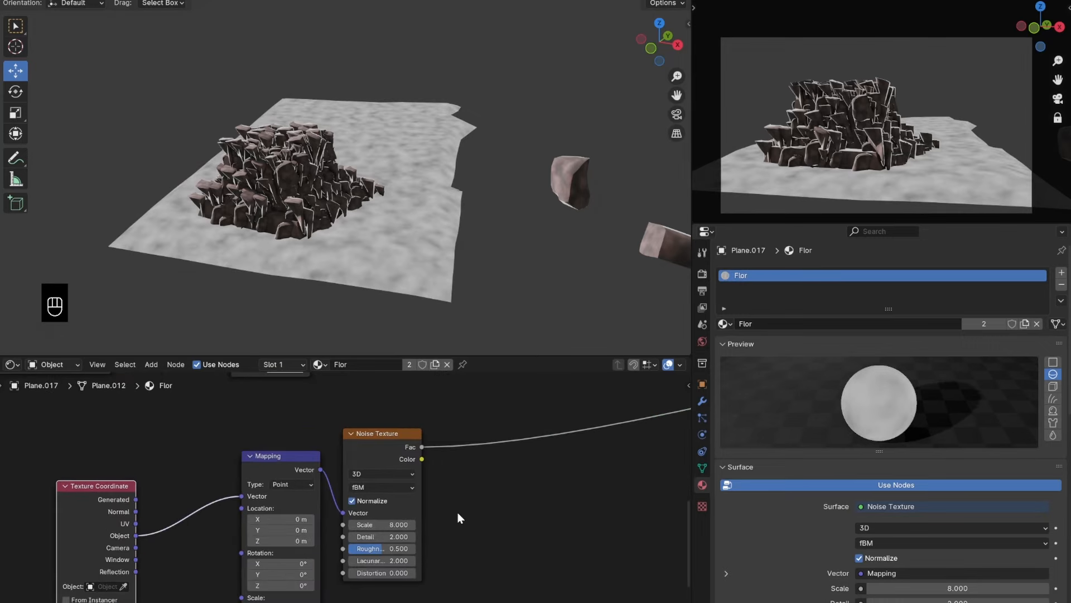
left_click(386, 536)
type("13")
key("Return")
scroll(476, 512, "down", 2)
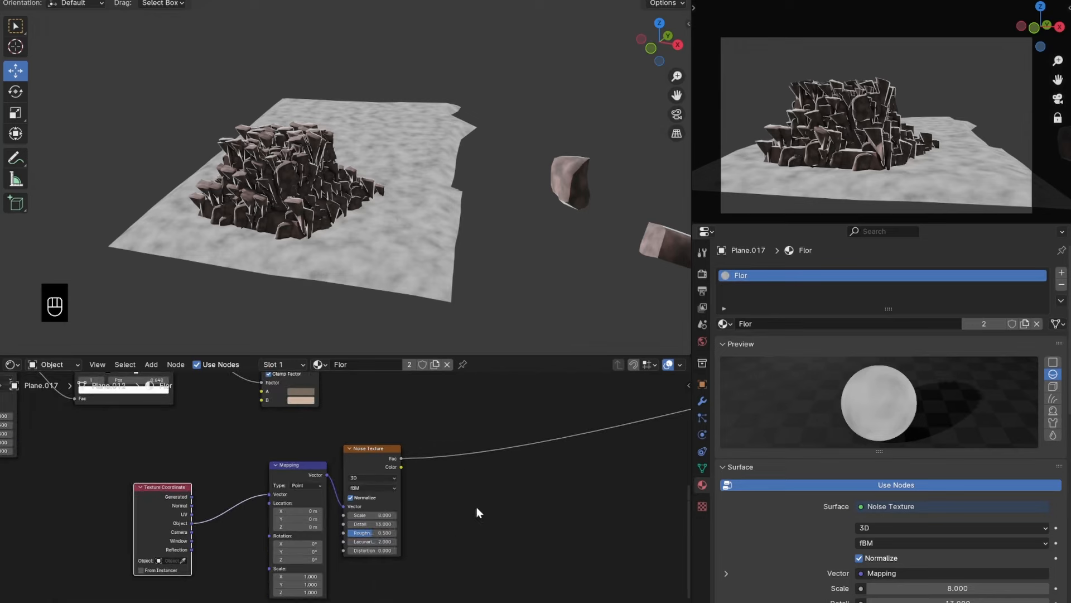
key("ctrl+s")
Insert a Color Ramp on the new Noise Texture's Fac output link.
scroll(467, 460, "down", 2)
scroll(467, 459, "up", 4)
middle_click_drag(440, 514, 434, 484)
scroll(431, 480, "down", 3)
middle_click_drag(545, 373, 477, 419)
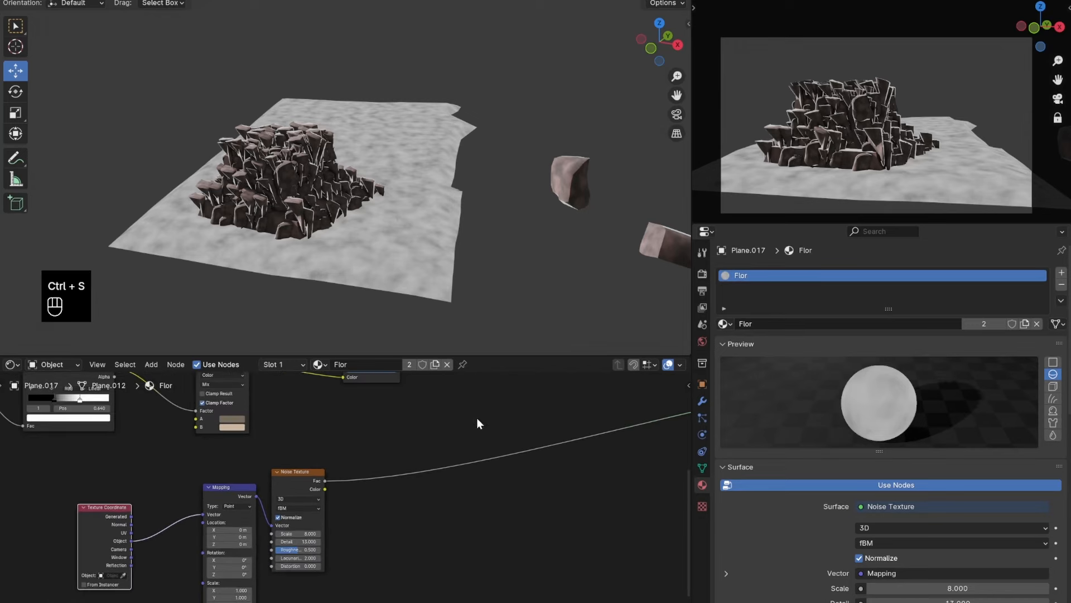
key("shift+a")
type("colo")
key("Return")
left_click(425, 512)
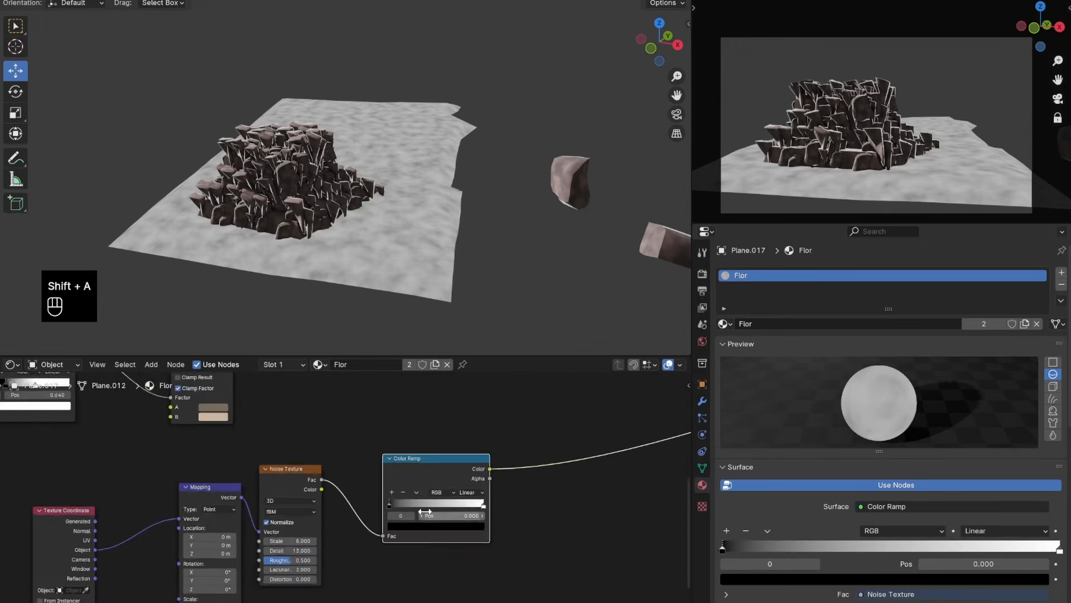
Shape the new Color Ramp into a narrow black band between white stops, with the first stop at 0.429, and save the file.
scroll(425, 512, "up", 1)
mouse_move(432, 510)
left_mouse_down()
mouse_move(500, 509)
mouse_move(444, 511)
left_mouse_up()
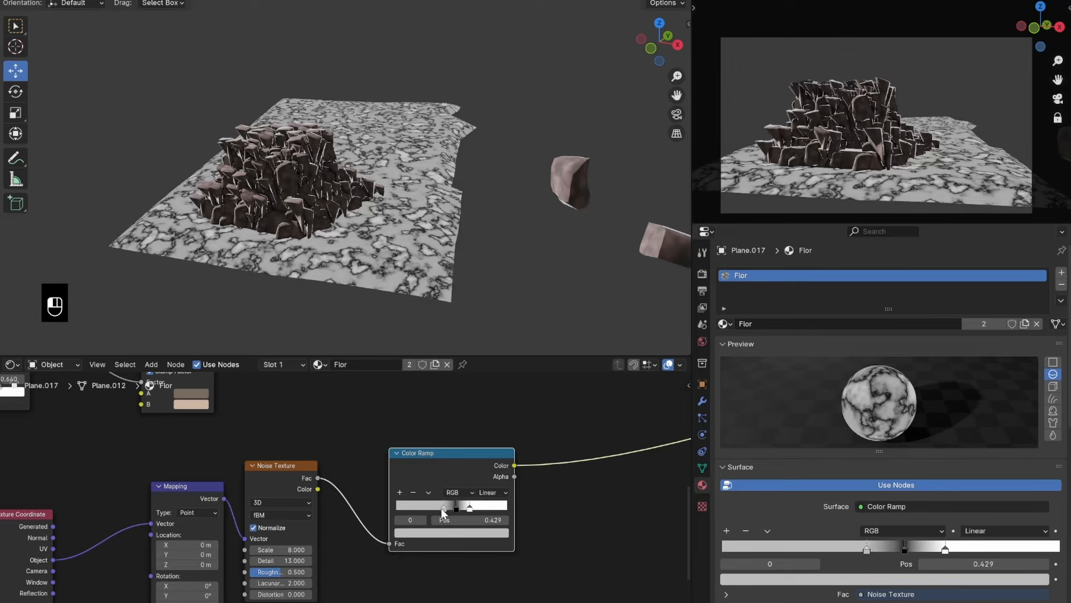
left_click(451, 532)
left_click_drag(501, 384, 502, 369)
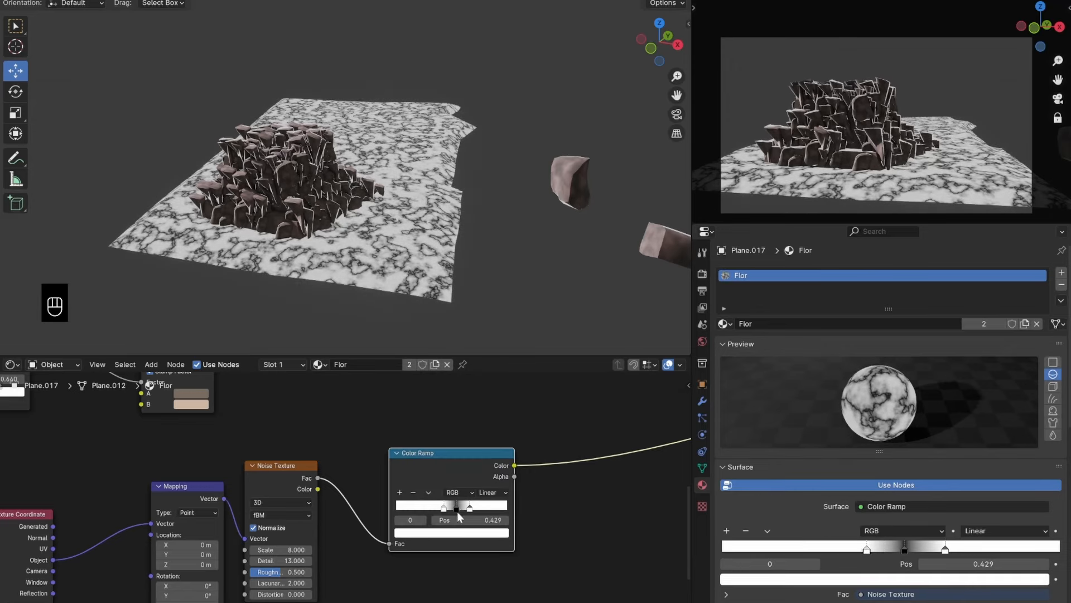
scroll(460, 516, "down", 3)
key("ctrl+s")
Add a Bump node after the new Color Ramp and feed the ramp's Color into its Height input.
key("shift+a")
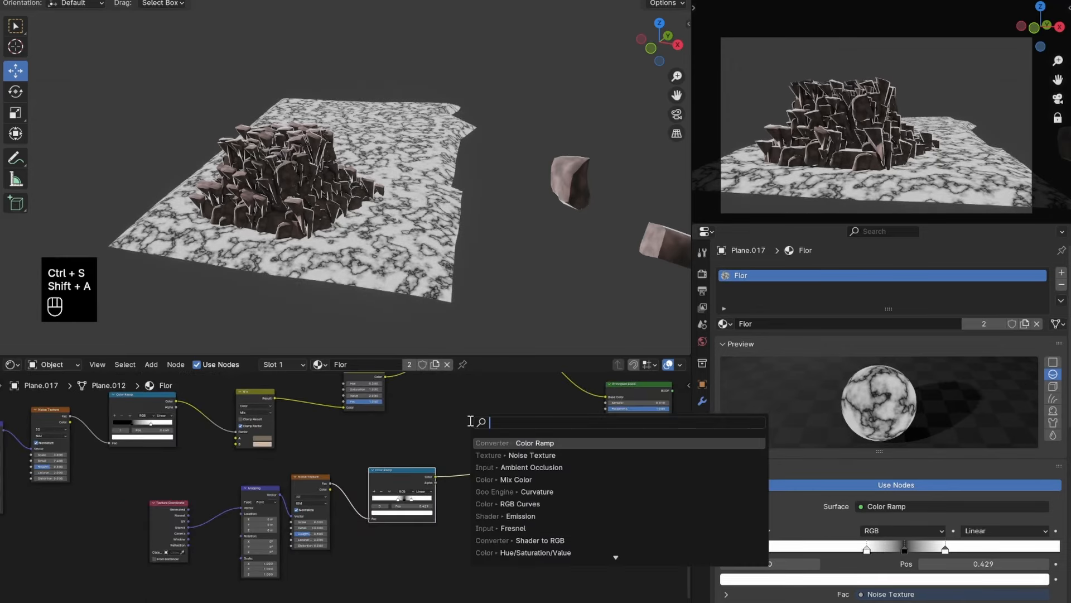
type("bump")
key("Return")
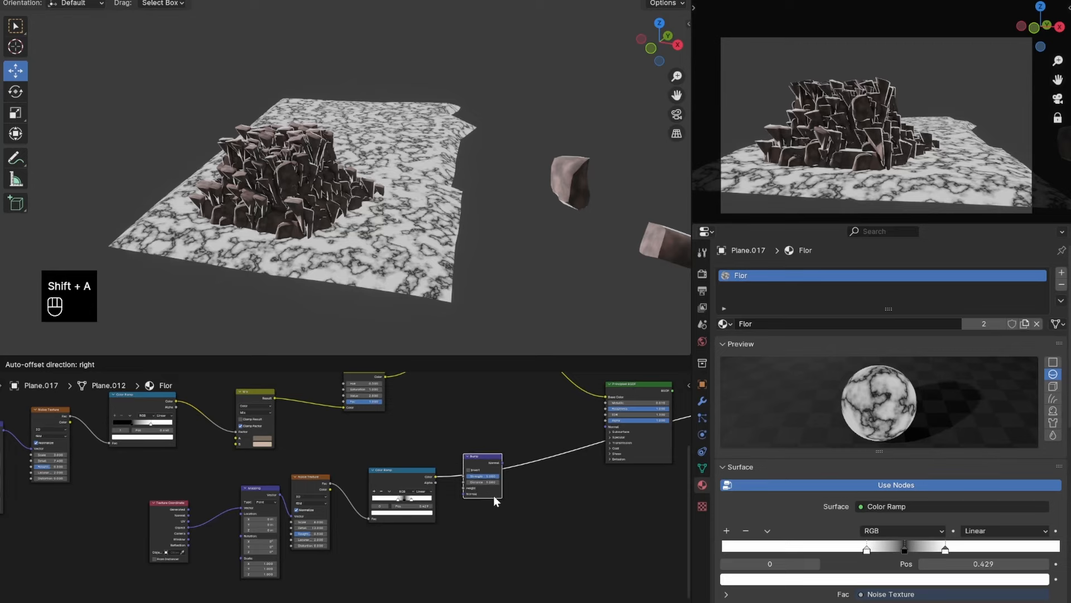
left_click(495, 495)
scroll(544, 475, "up", 3)
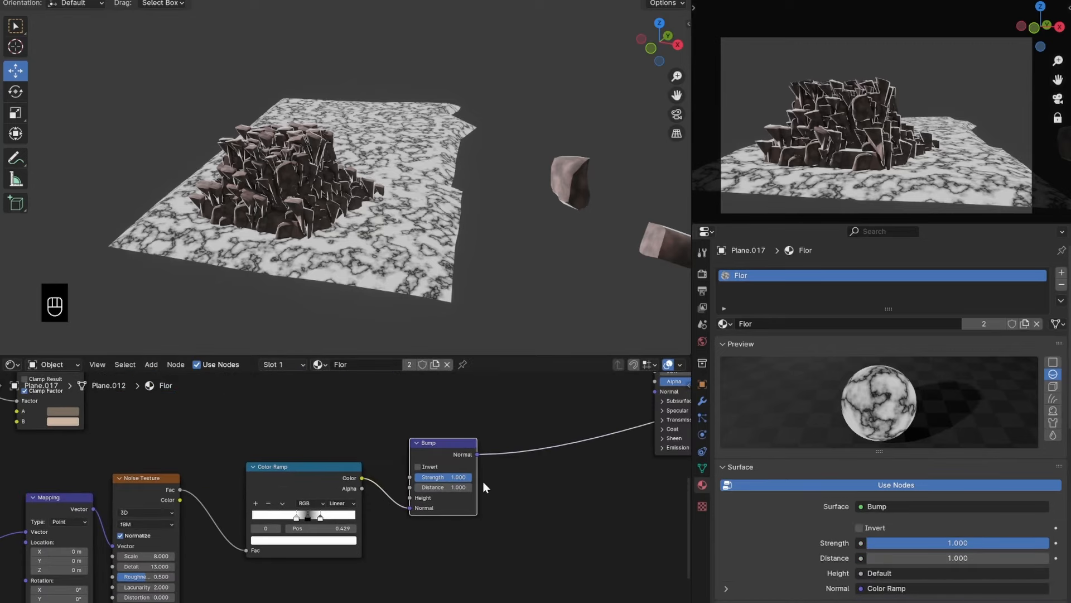
scroll(460, 482, "up", 1)
left_click_drag(425, 512, 429, 502)
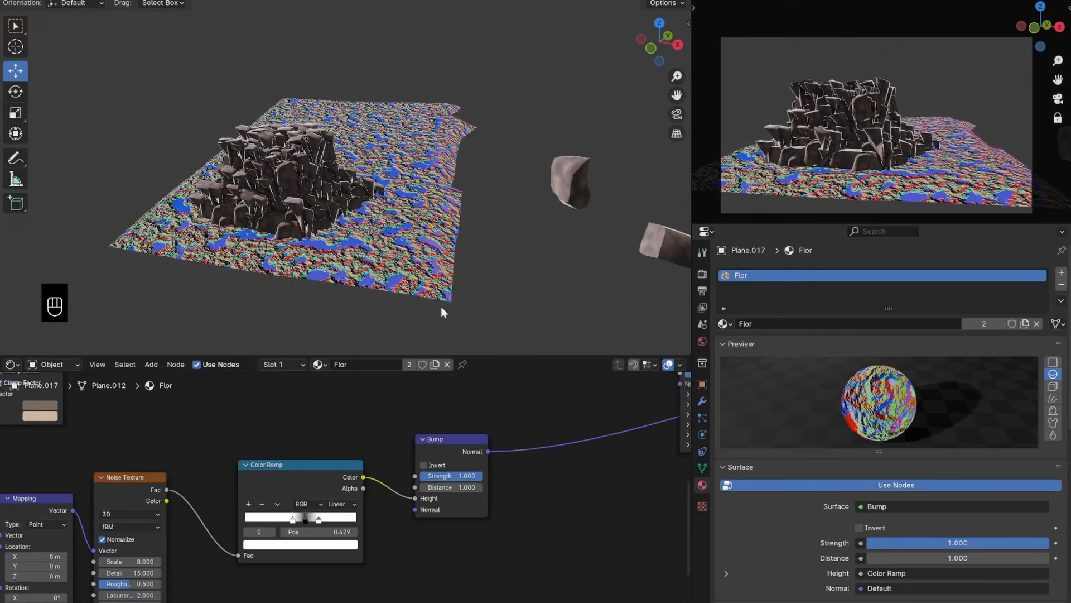
Set the Bump node's Strength to 0.2.
scroll(441, 307, "up", 2)
left_click(463, 476)
type(".")
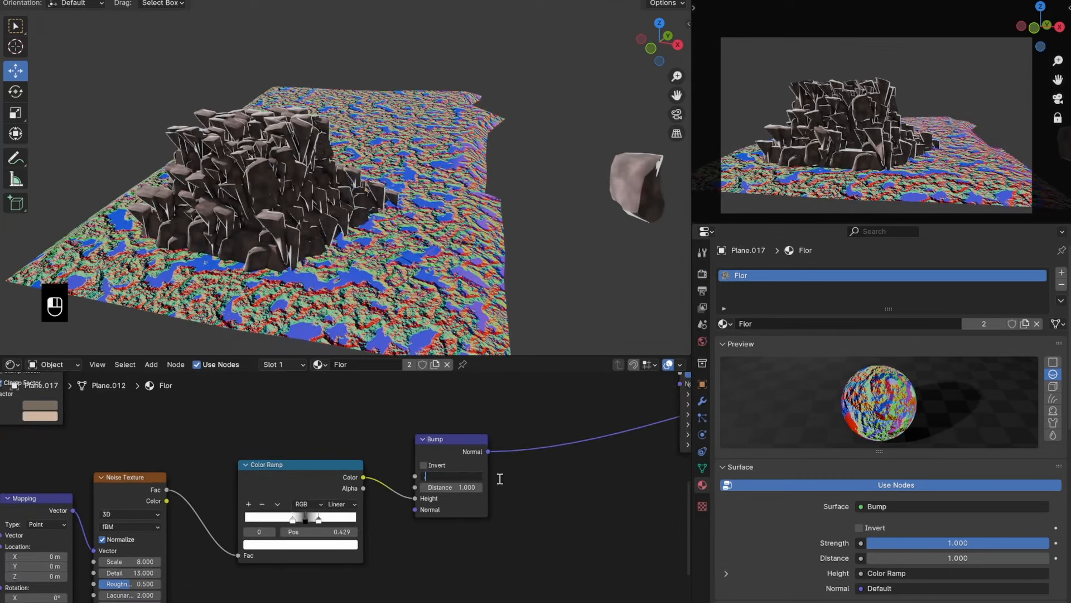
type("2")
key("Return")
Save the file, connect the Bump Normal to the Principled BSDF Normal input, and restore the Principled BSDF output.
scroll(510, 468, "down", 1)
middle_click_drag(510, 469, 416, 497)
key("ctrl+s")
left_click_drag(386, 489, 537, 435)
scroll(537, 435, "down", 2)
middle_click_drag(537, 435, 485, 450)
left_click(484, 449, "ctrl+shift")
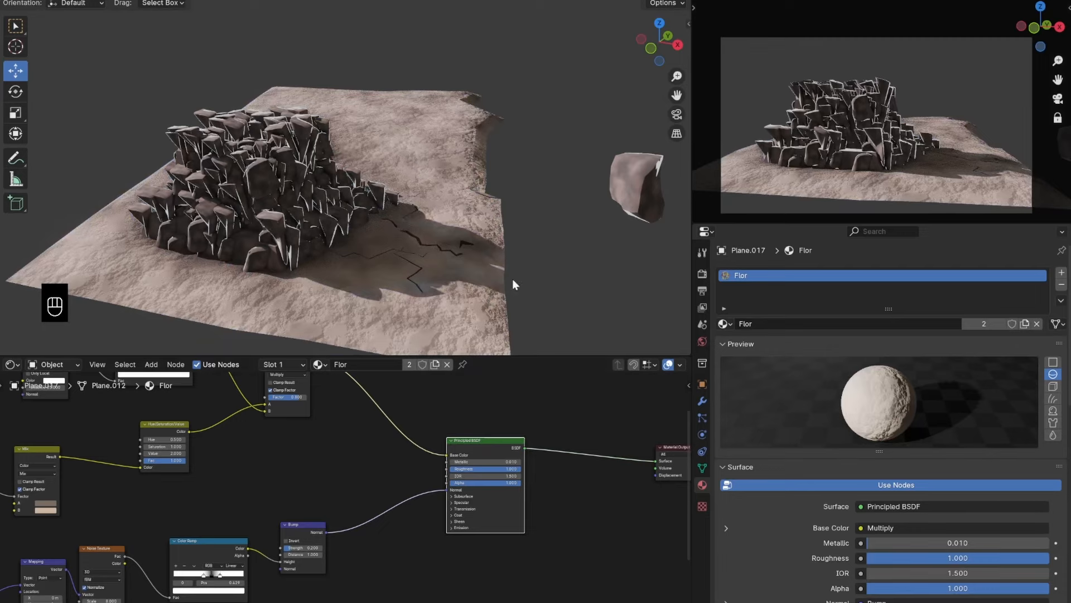
Set the Bump node's Strength to 0.1 and save the file.
scroll(335, 535, "up", 4)
left_click(464, 487)
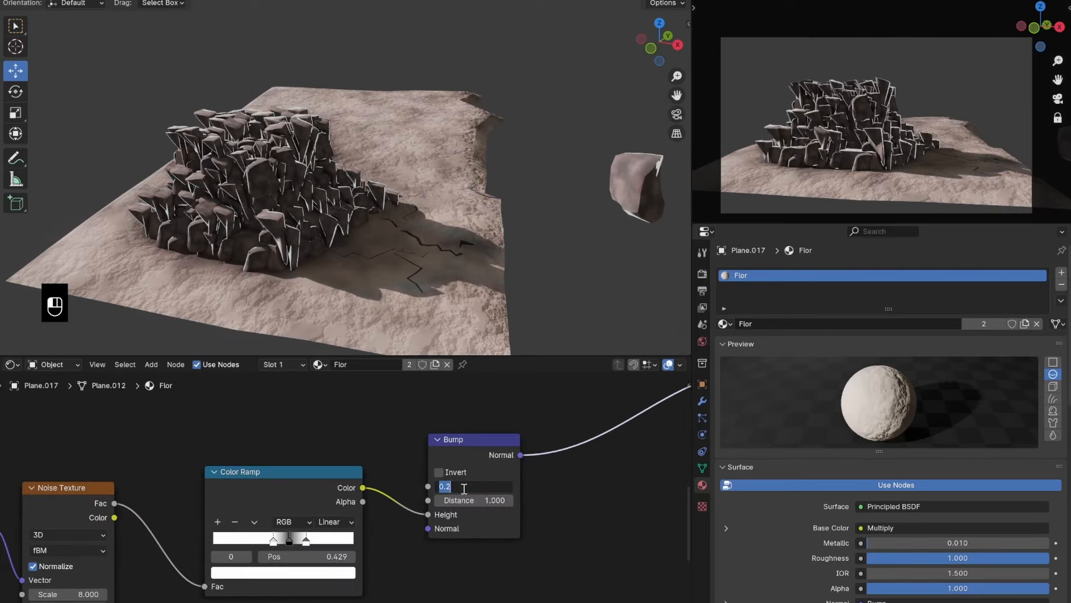
type("0.1")
key("Return")
key("ctrl+s")
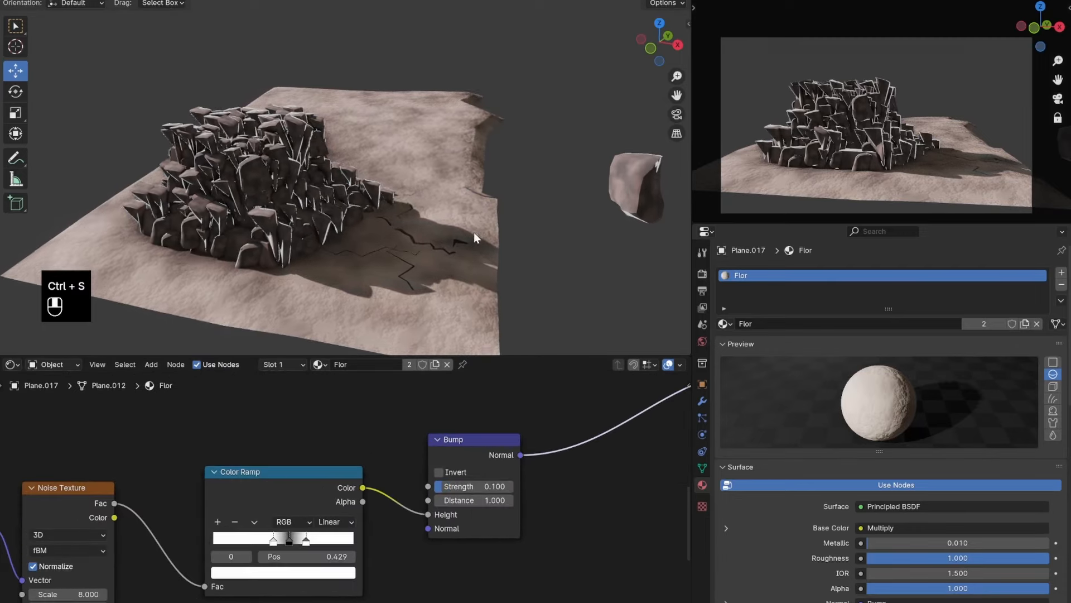
middle_click_drag(474, 232, 466, 234)
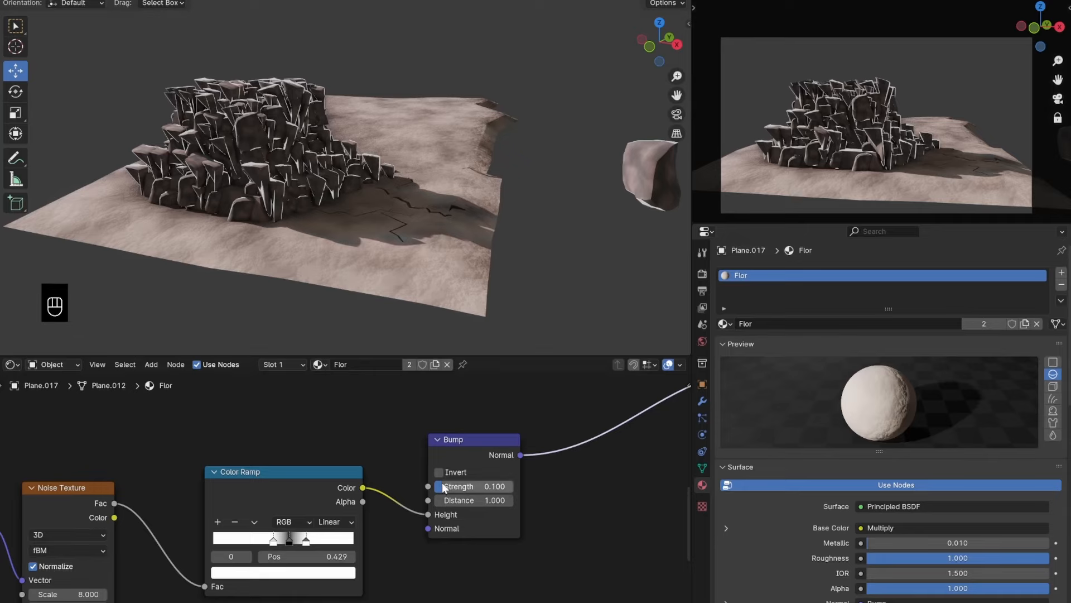
scroll(443, 485, "down", 6)
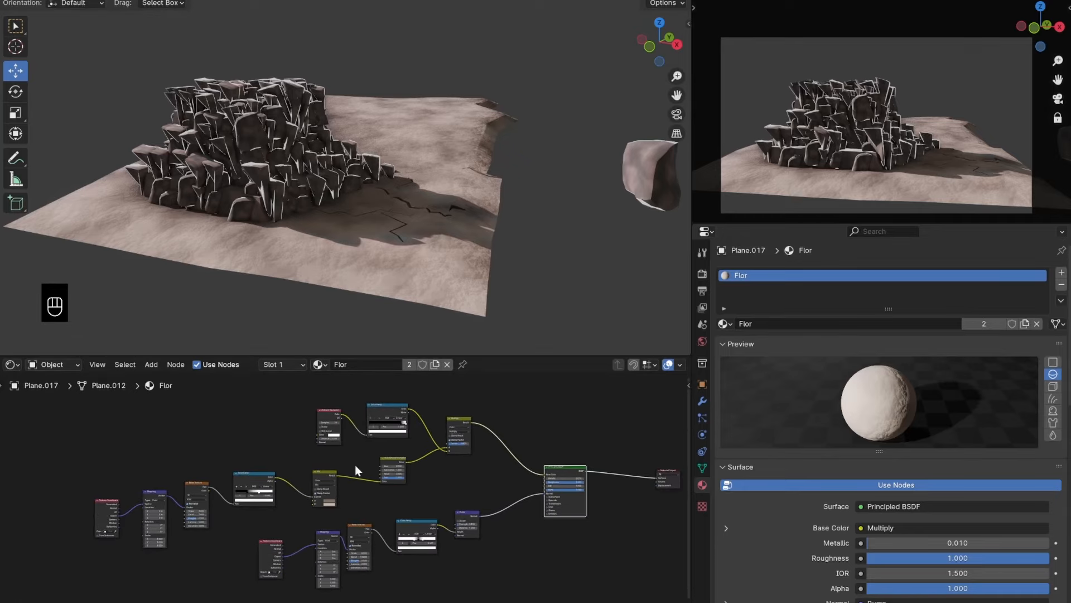
scroll(429, 495, "up", 3)
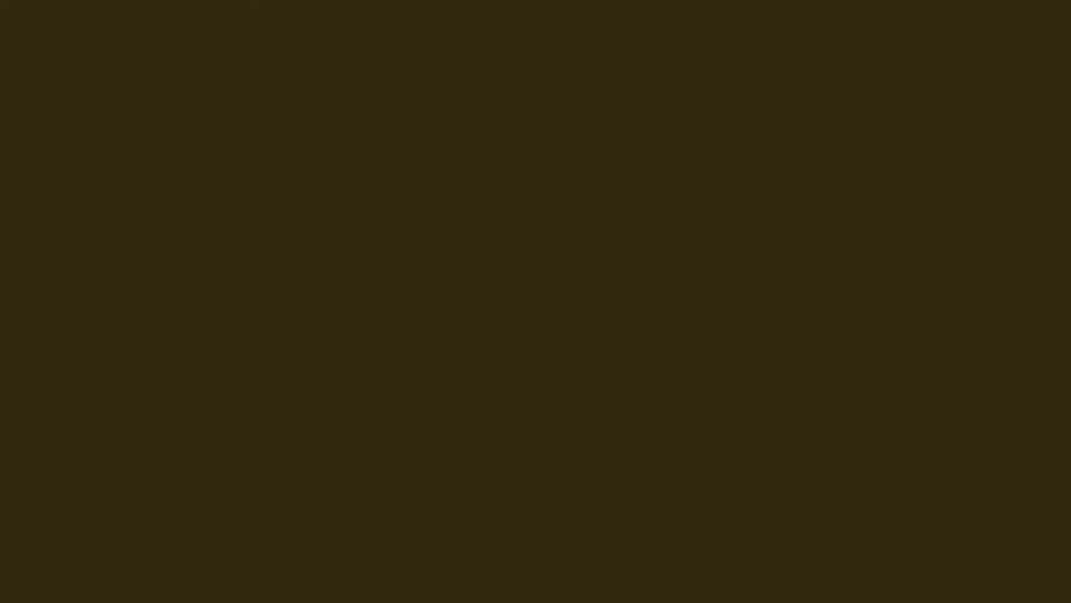